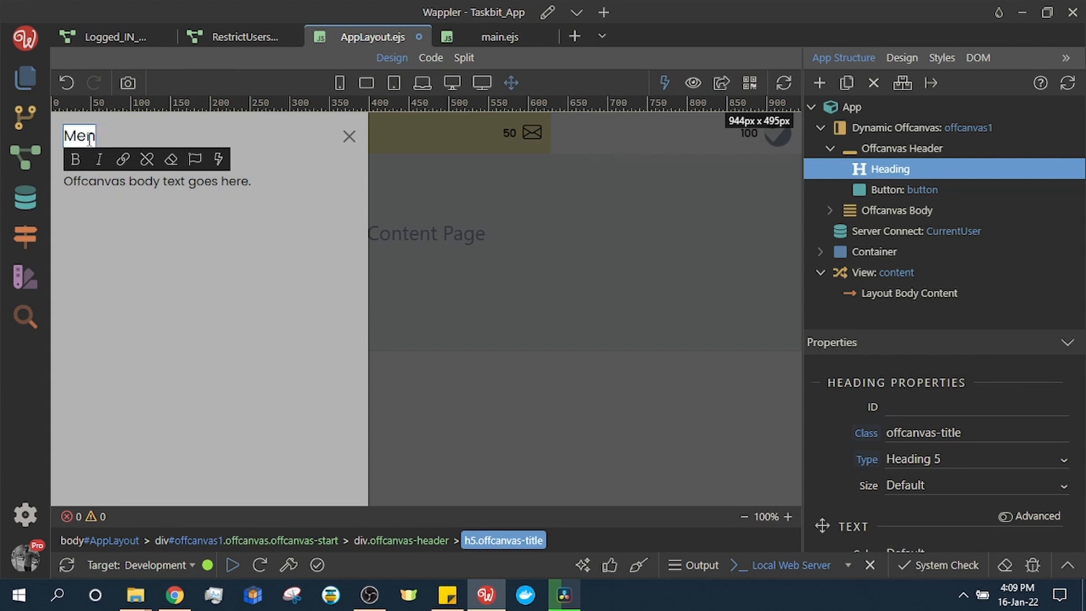
Step: Finish the offcanvas header title as "Menu" and delete the placeholder paragraph from the offcanvas body
type("u")
left_click(145, 239)
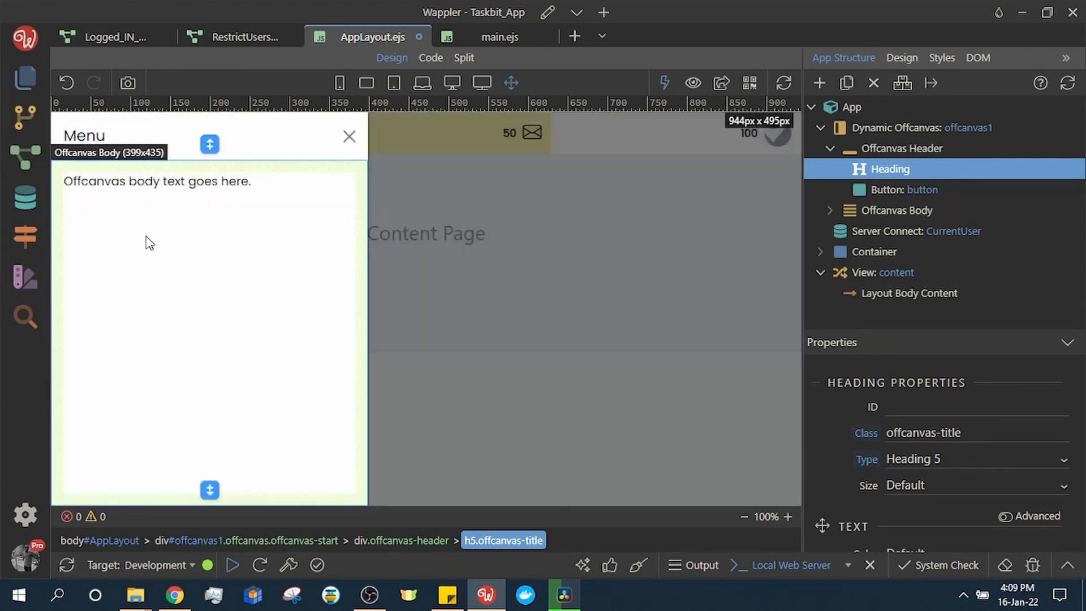
left_click(152, 187)
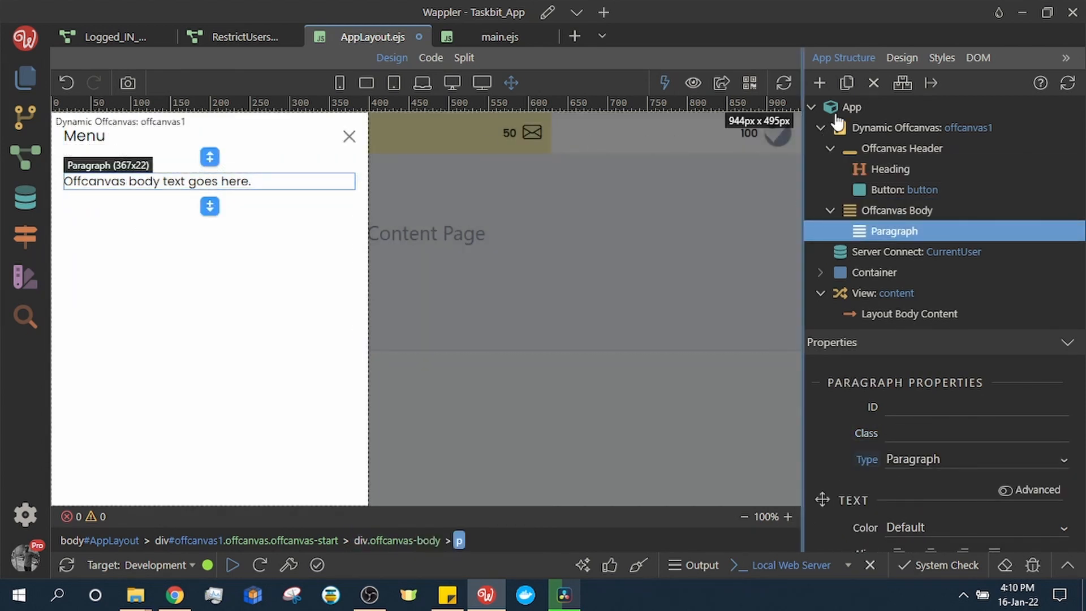
left_click(872, 83)
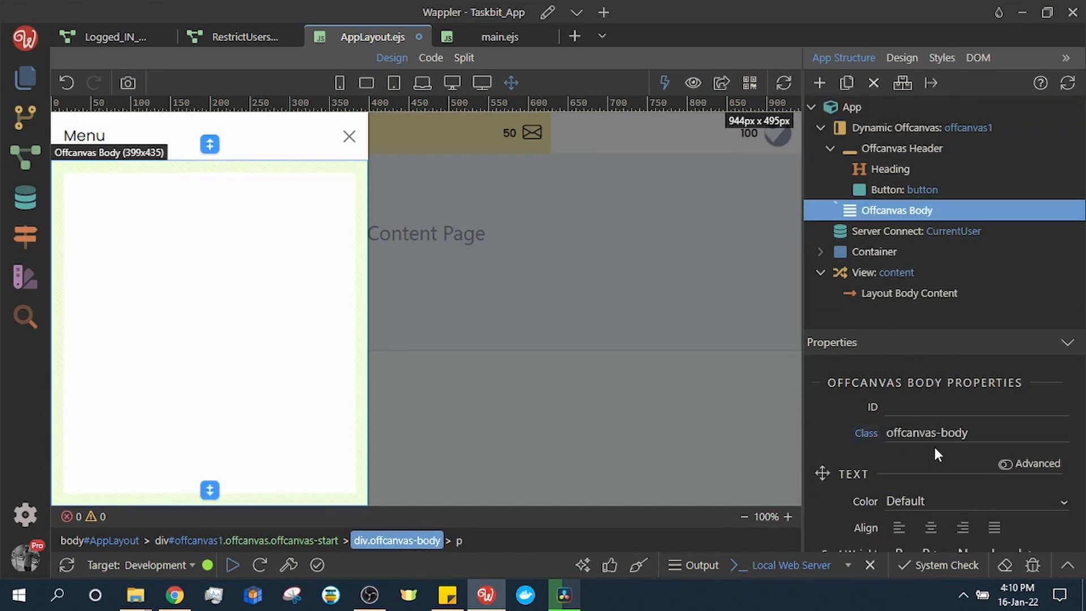
Step: Insert a container in the empty offcanvas body and add a row inside it
scroll(951, 519, "down", 2)
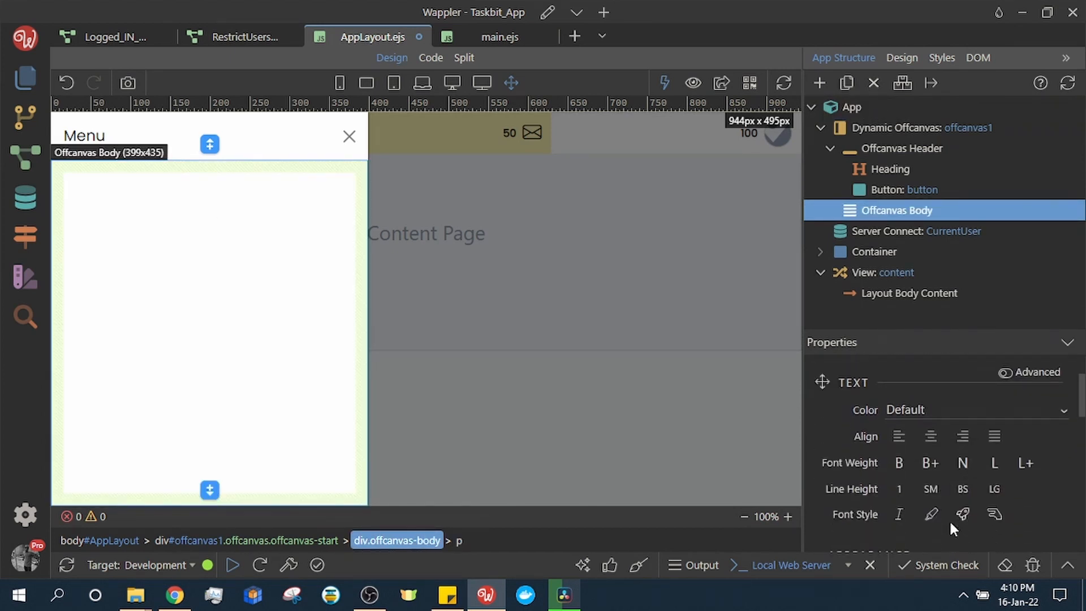
scroll(948, 519, "down", 5)
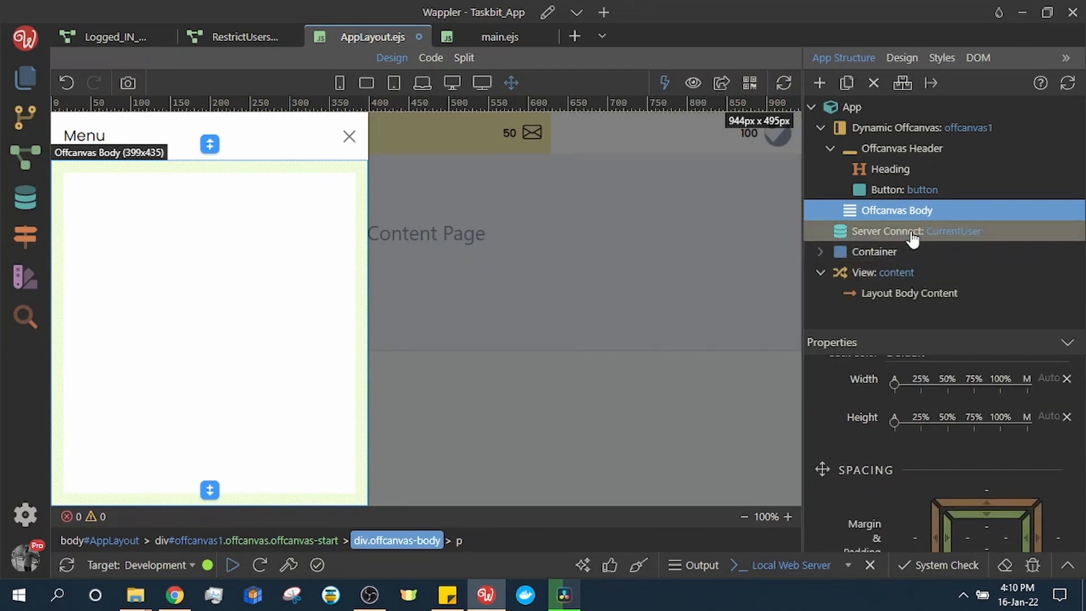
left_click(911, 233)
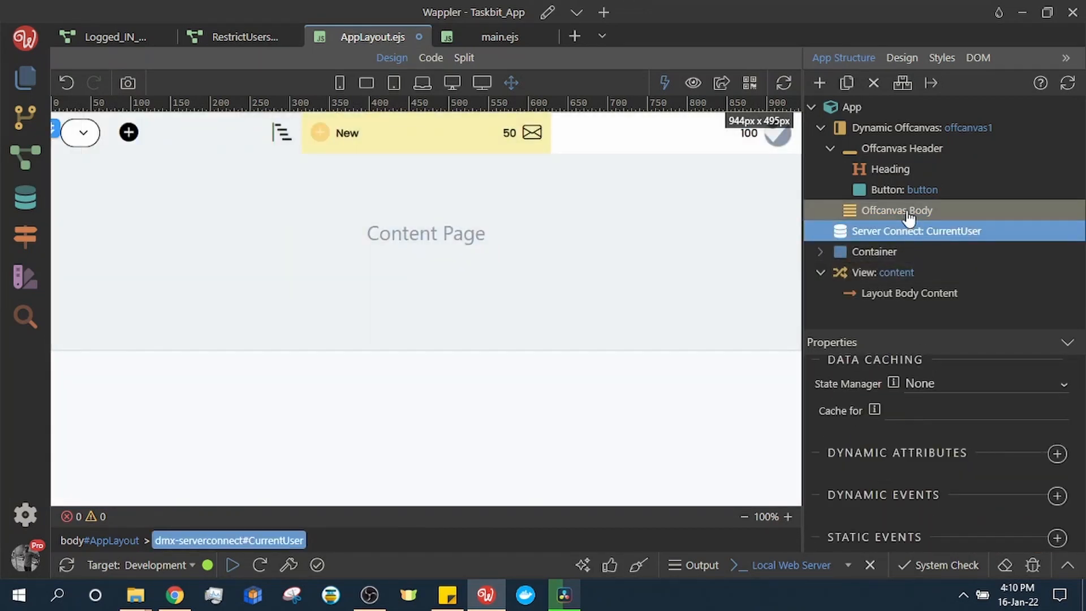
left_click(908, 212)
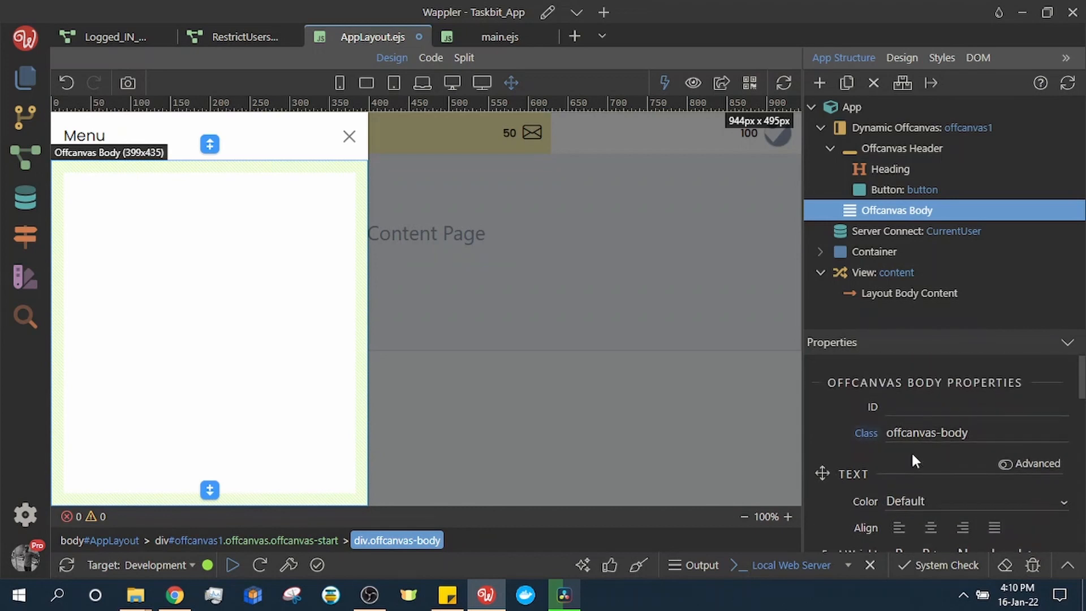
scroll(910, 450, "down", 3)
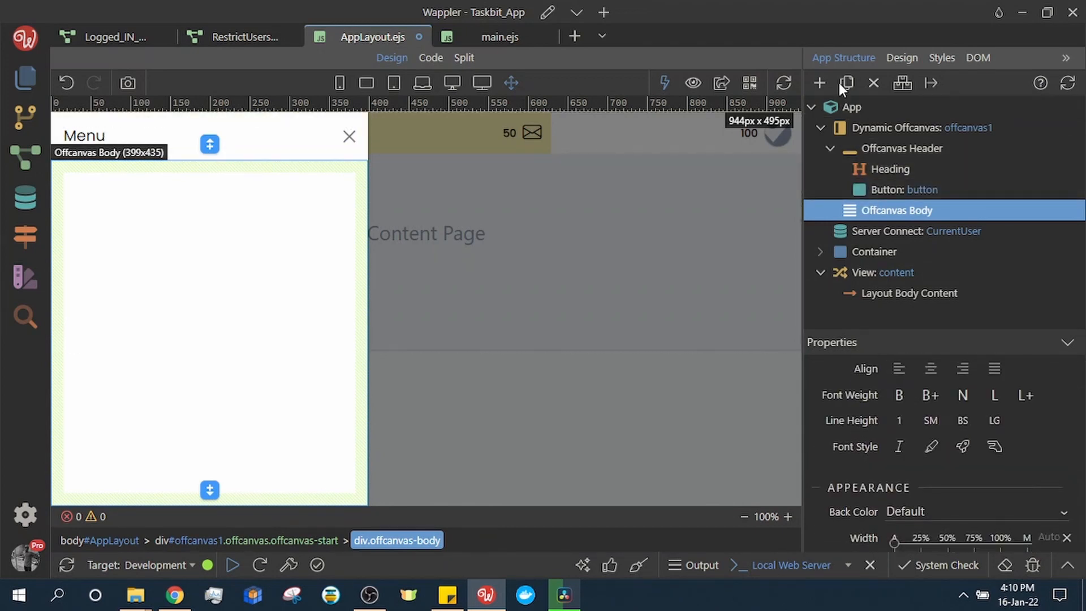
left_click(819, 83)
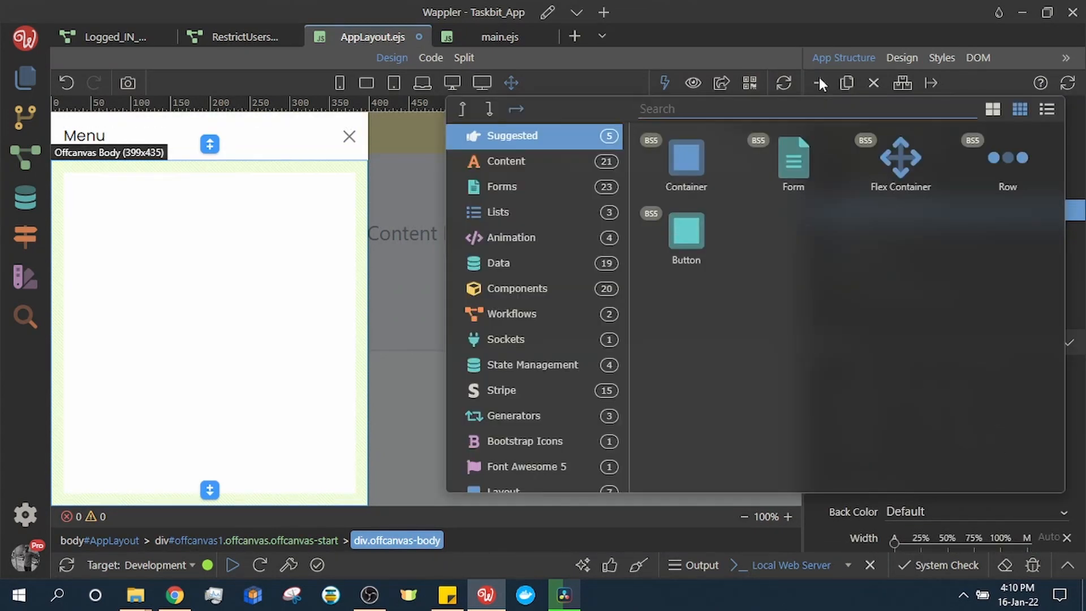
left_click(684, 158)
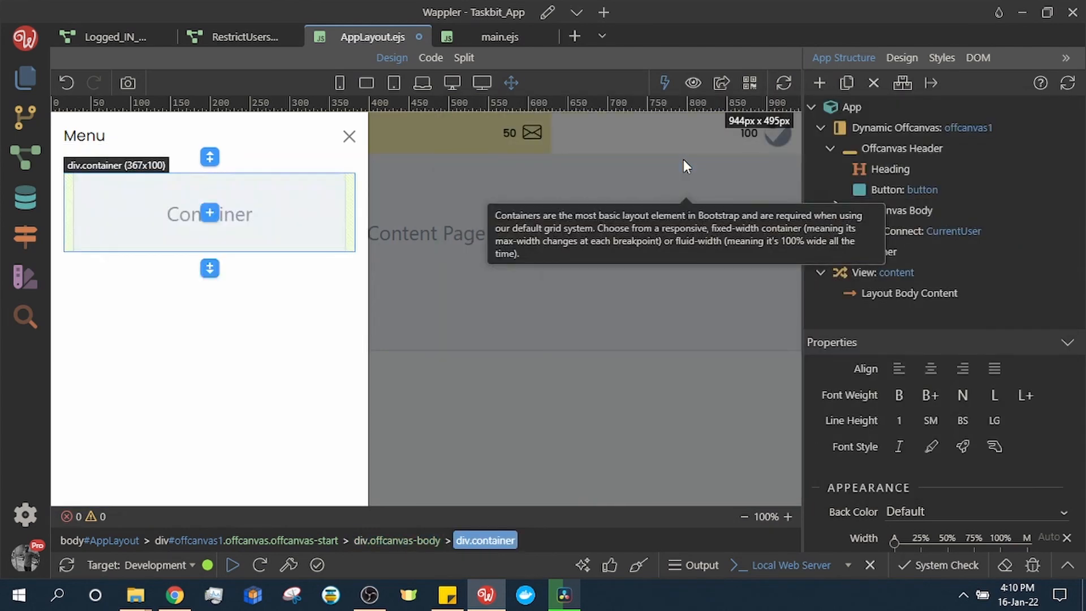
left_click(820, 82)
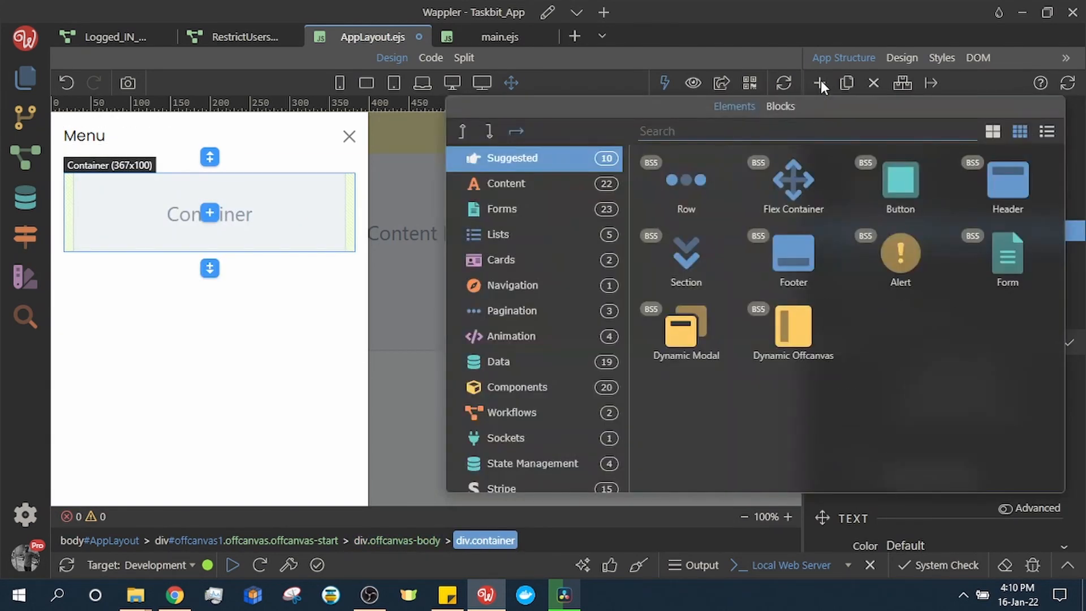
left_click(688, 180)
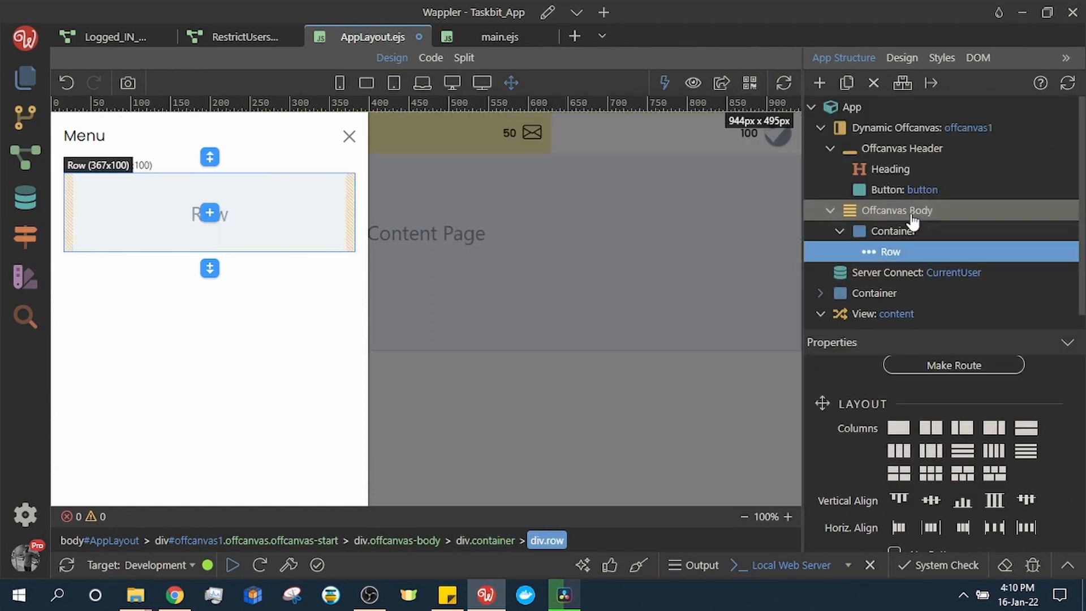
Step: Set the height of both the offcanvas body's container and its row to 100%
left_click(893, 231)
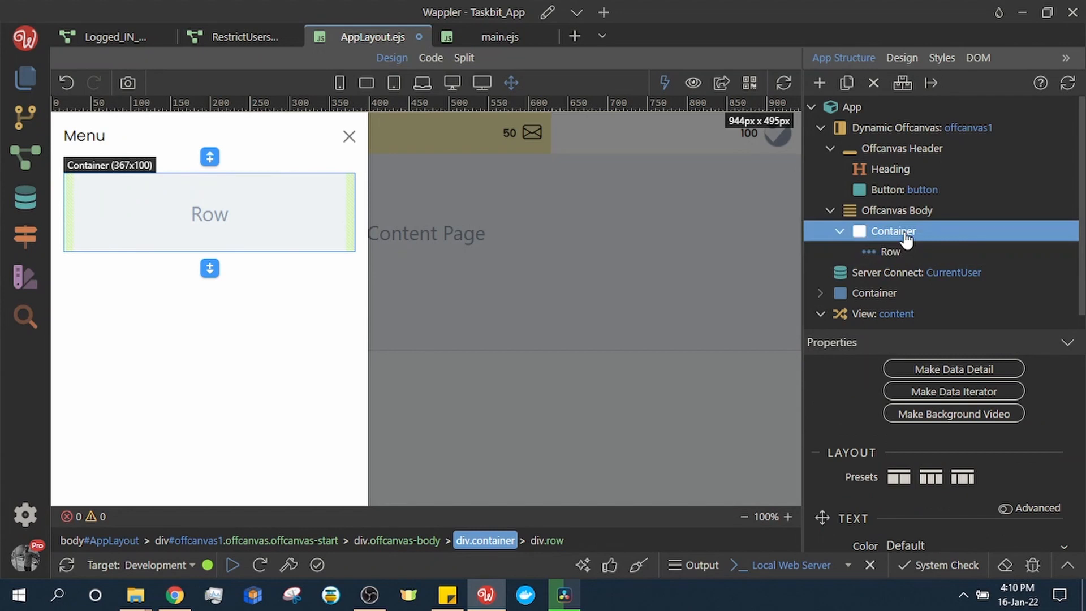
left_click(908, 212)
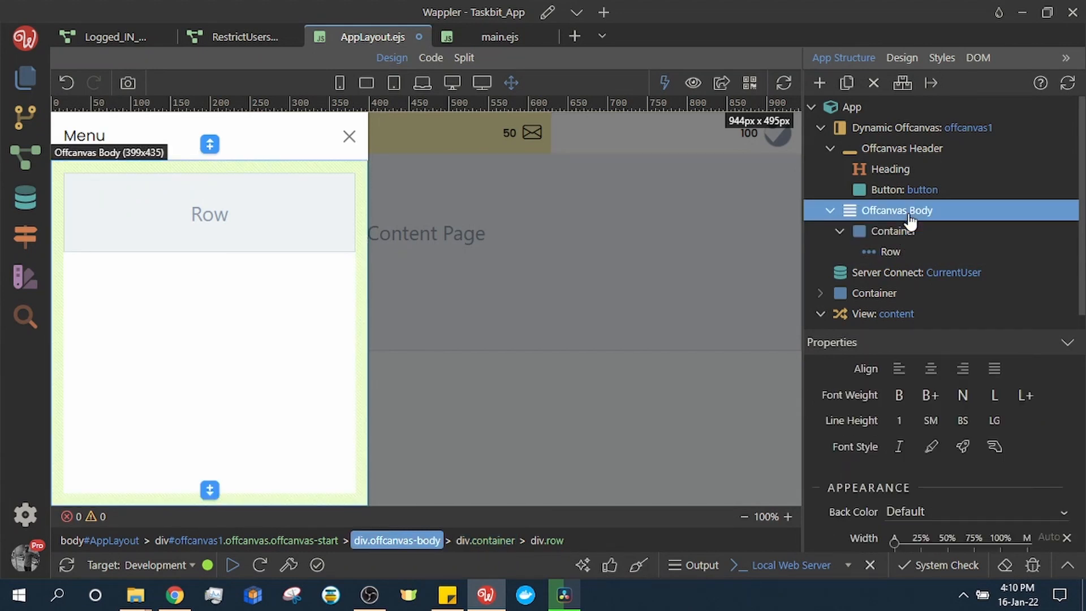
left_click(908, 231)
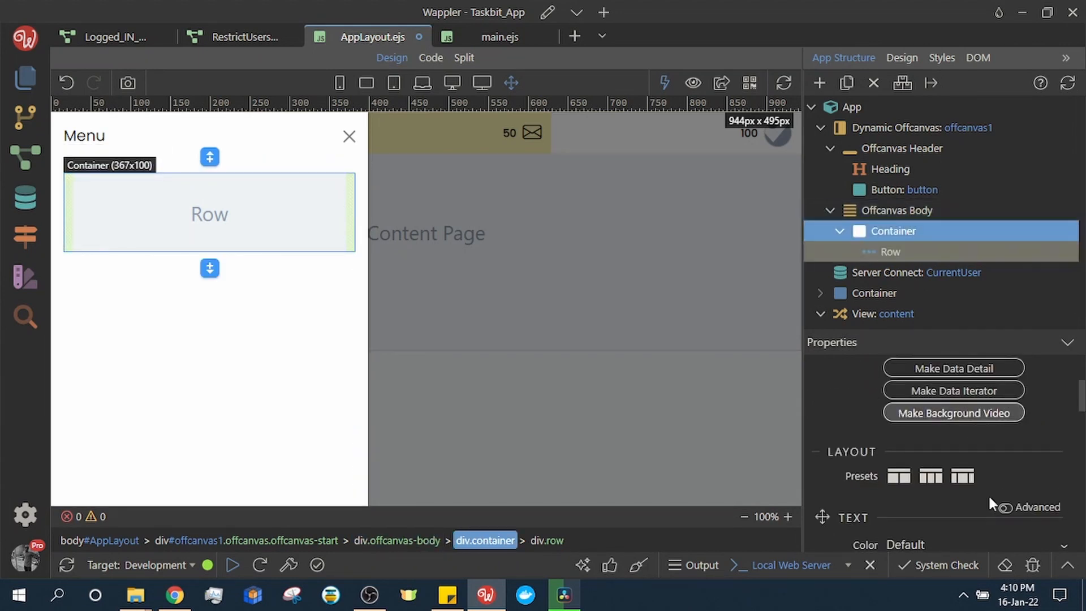
scroll(990, 498, "down", 5)
left_click(1002, 459)
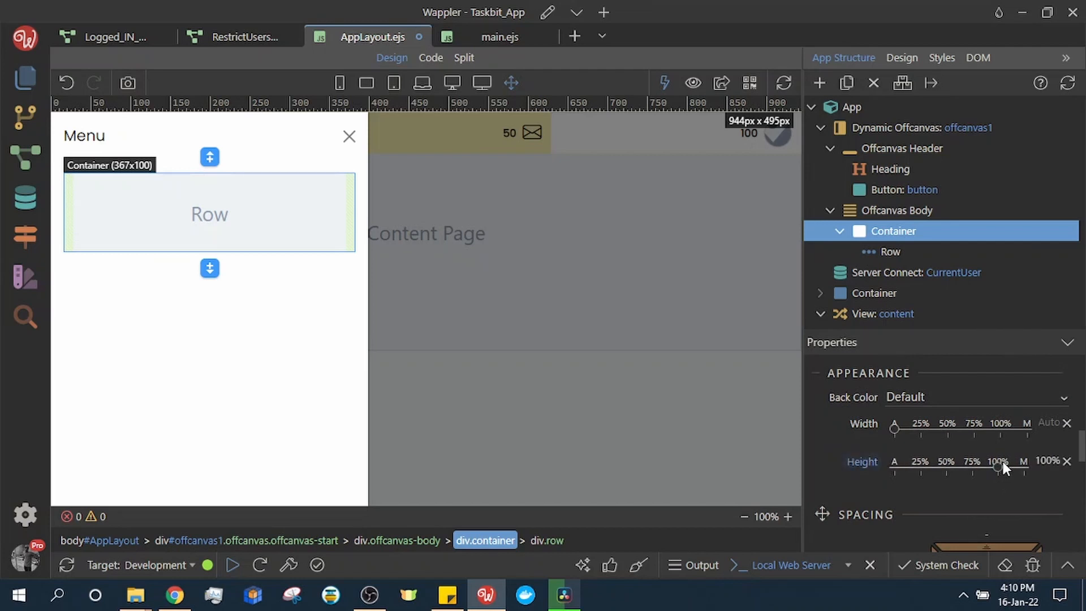
left_click(922, 262)
scroll(989, 492, "down", 3)
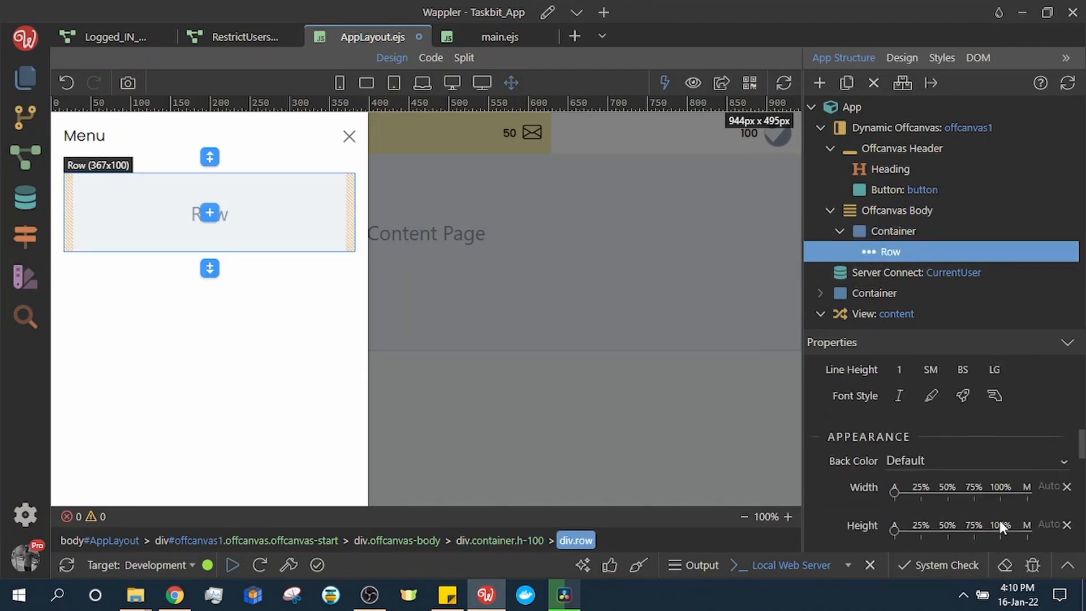
left_click(995, 497)
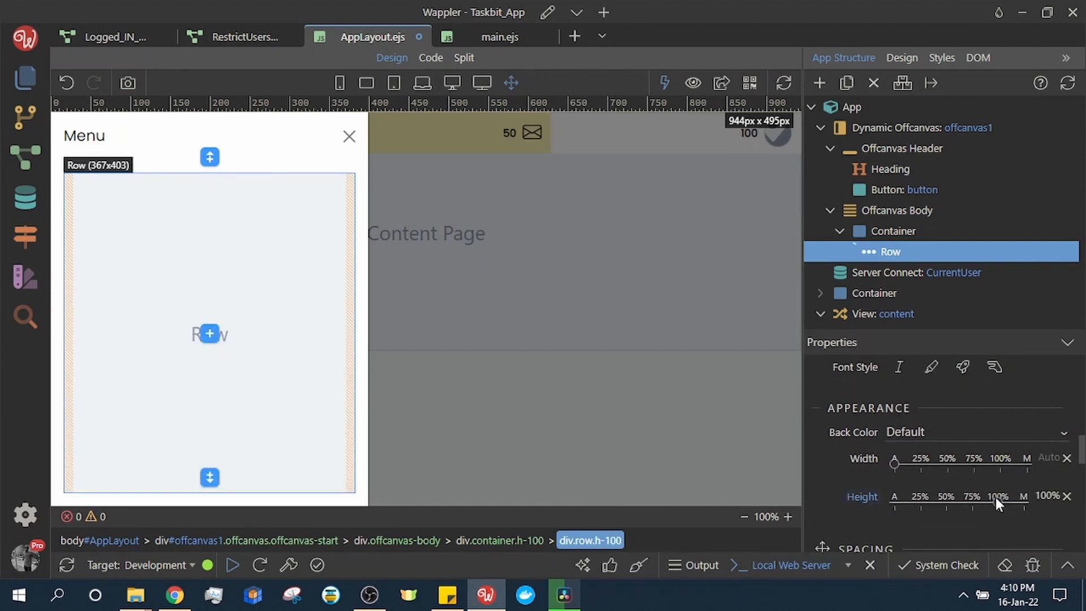
Step: Add a column to the full-height row and give it two nested rows, duplicating the first for the second
left_click(819, 83)
left_click(687, 165)
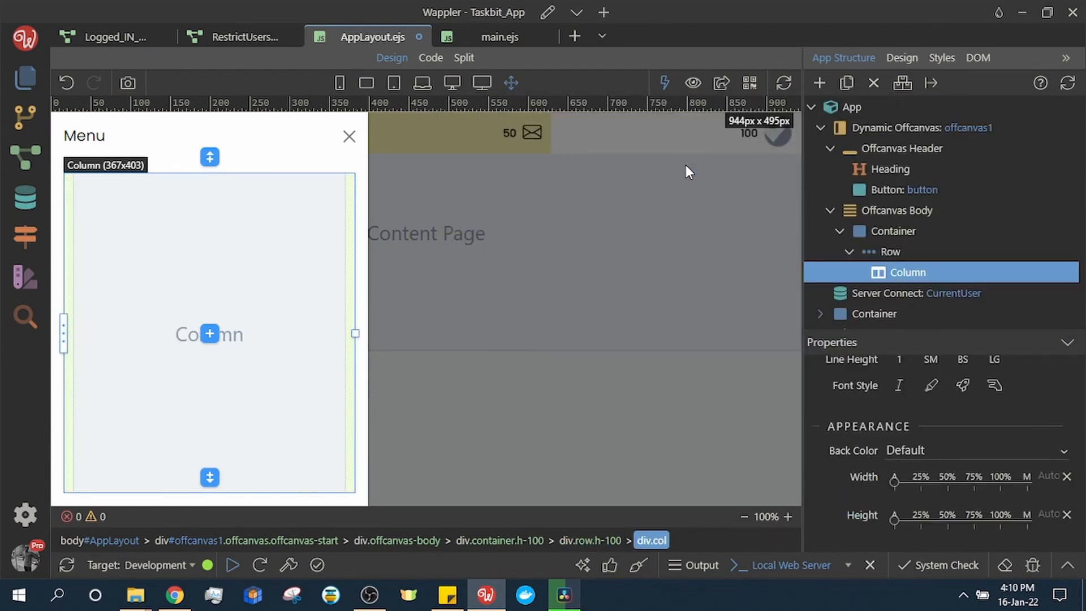
left_click(818, 83)
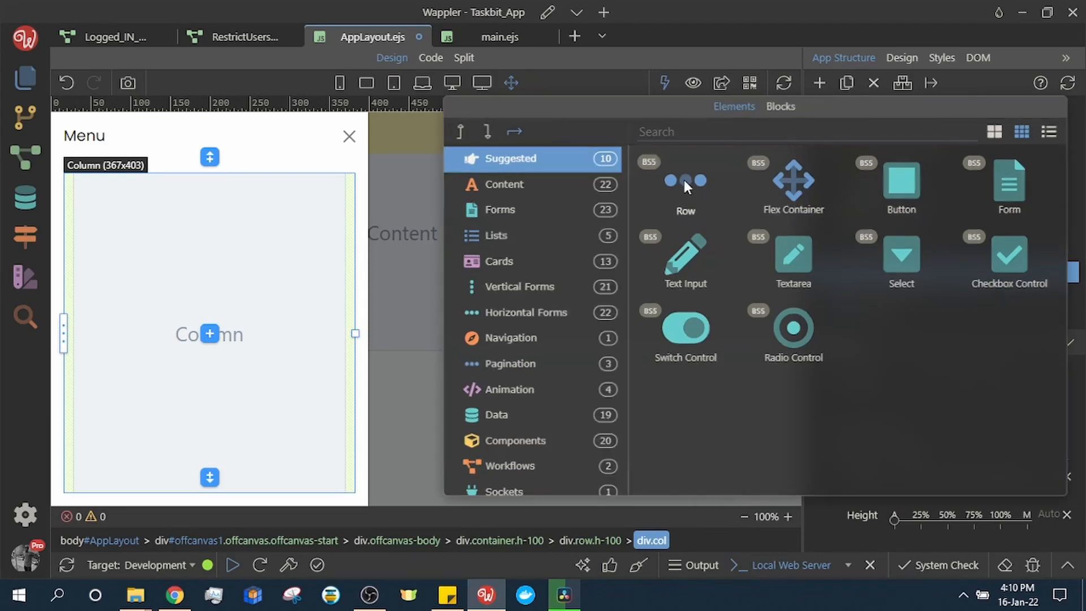
left_click(683, 178)
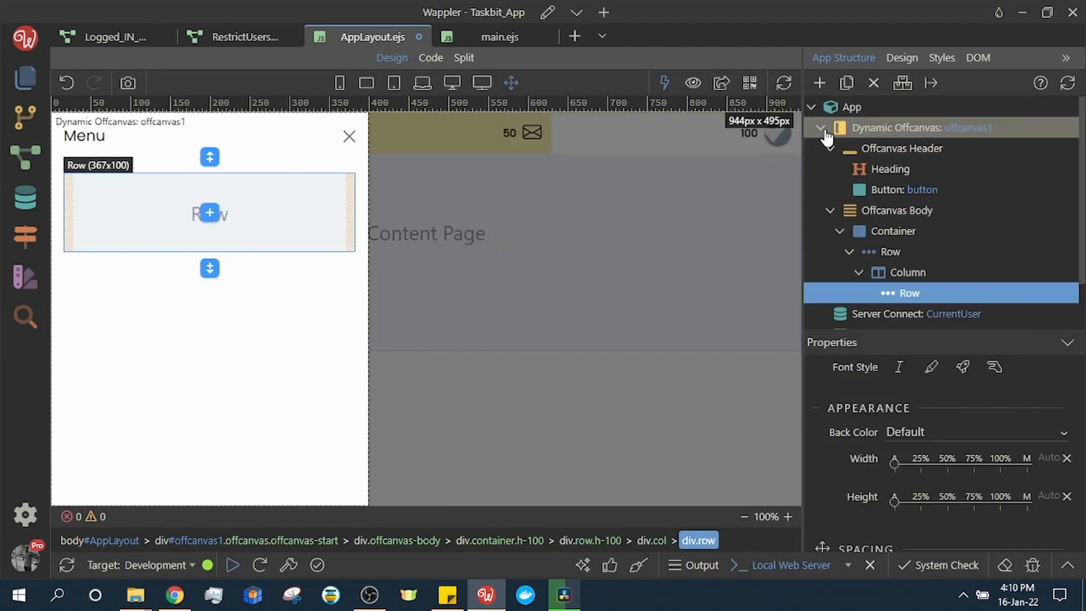
left_click(847, 82)
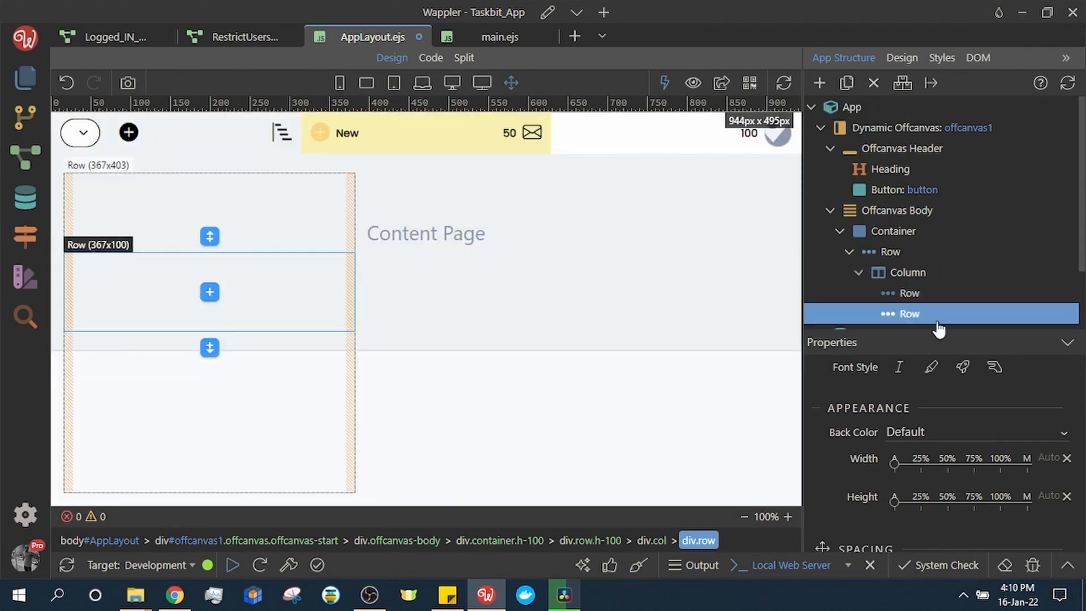
Step: Turn the column that holds the two nested rows into a flex container
left_click(927, 274)
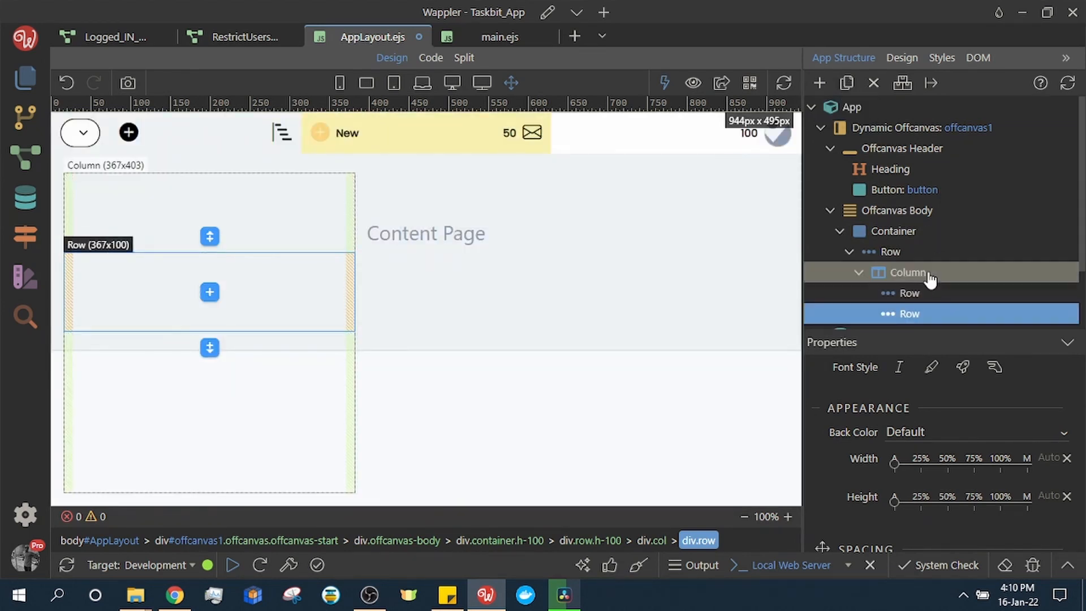
left_click(783, 84)
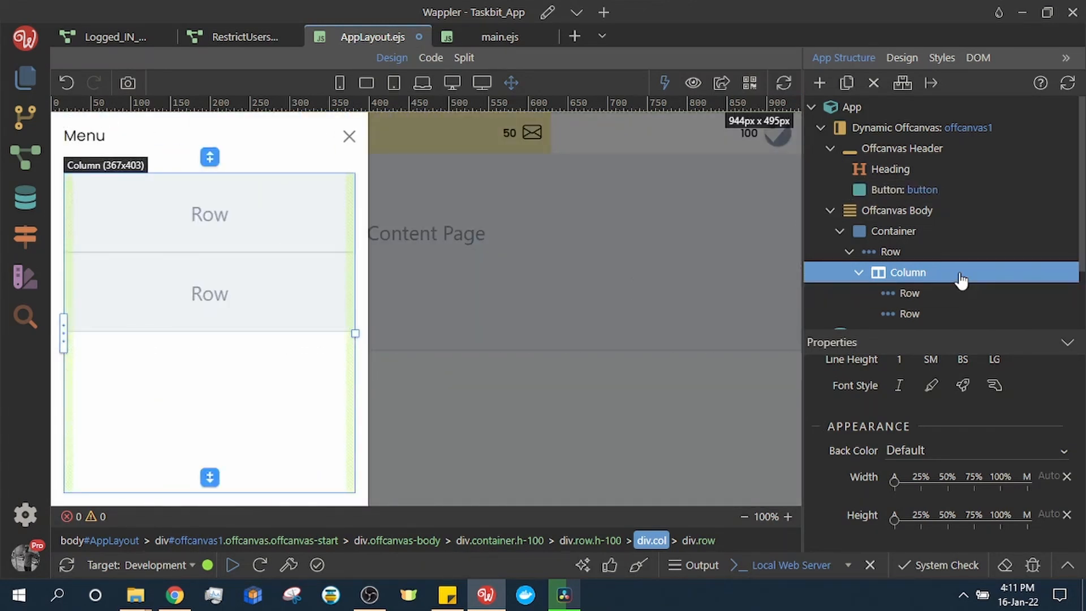
scroll(972, 491, "down", 1)
scroll(971, 494, "up", 3)
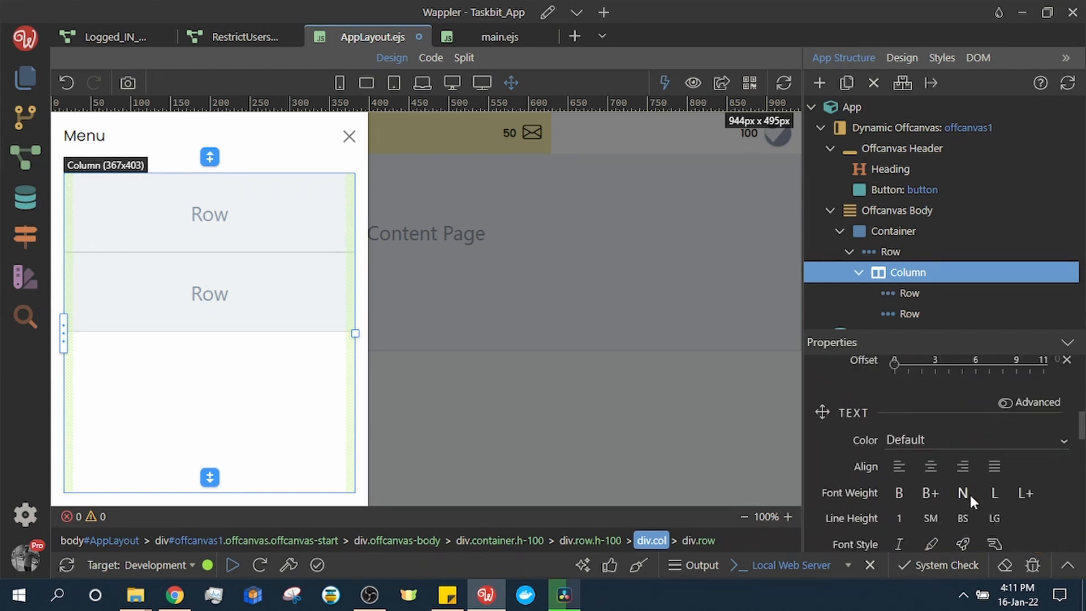
scroll(968, 493, "up", 5)
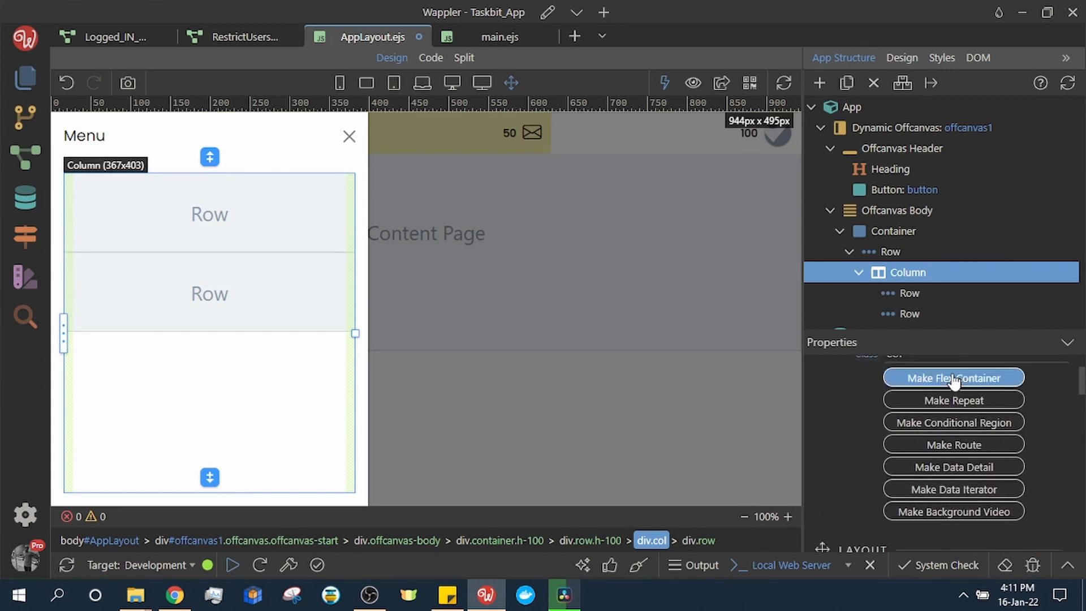
left_click(954, 380)
Step: Set the column's flex direction to vertical and justify its content with space between the two rows
scroll(921, 456, "down", 5)
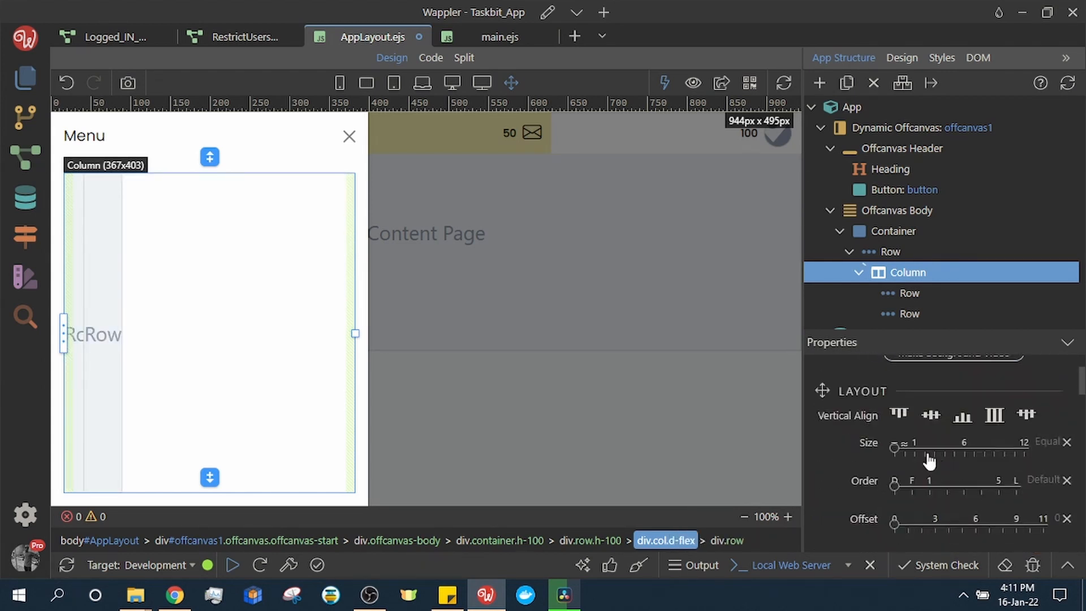
scroll(921, 450, "up", 4)
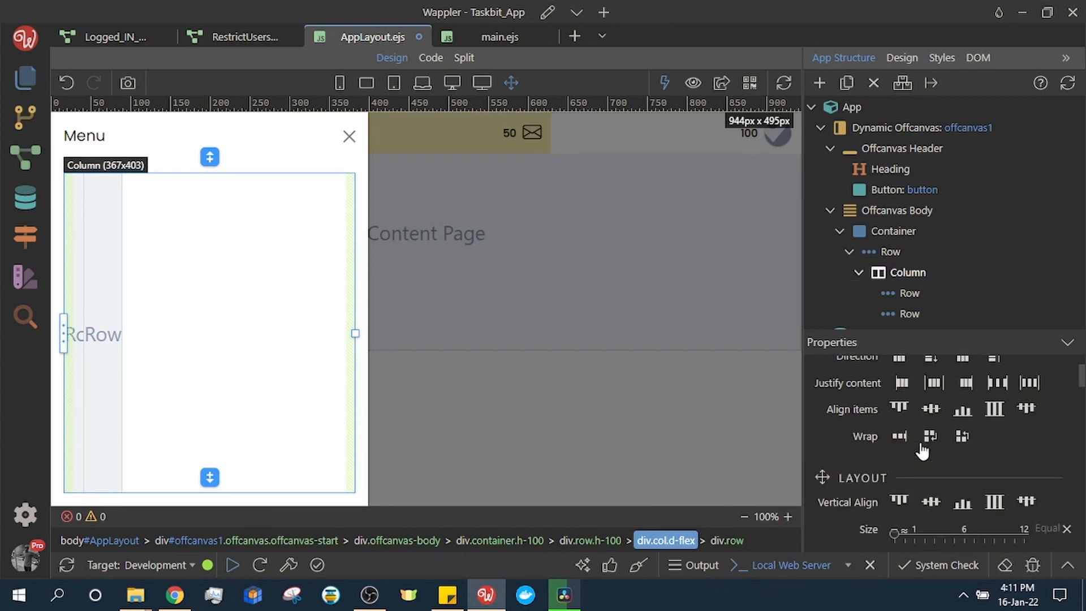
scroll(927, 436, "up", 2)
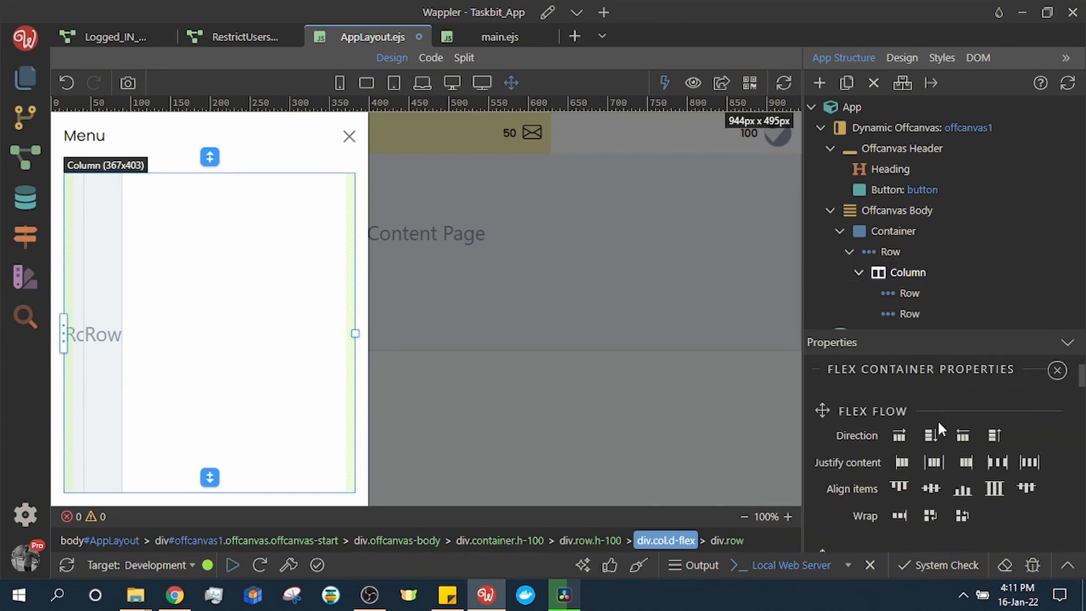
left_click(930, 435)
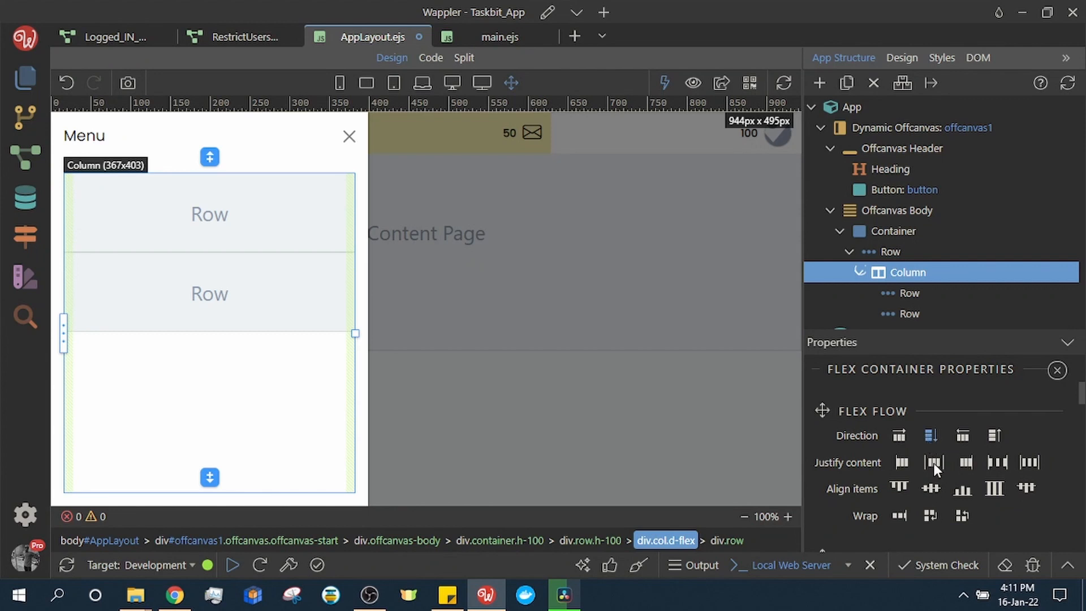
left_click(998, 462)
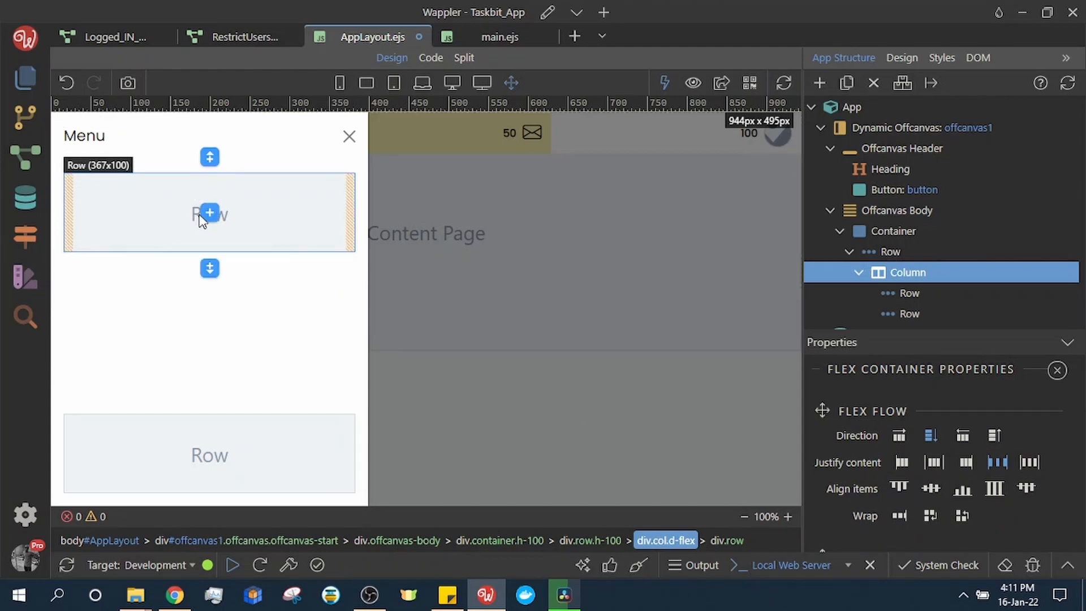
Step: Insert a column in the upper nested row of the offcanvas menu
left_click(204, 216)
left_click(204, 214)
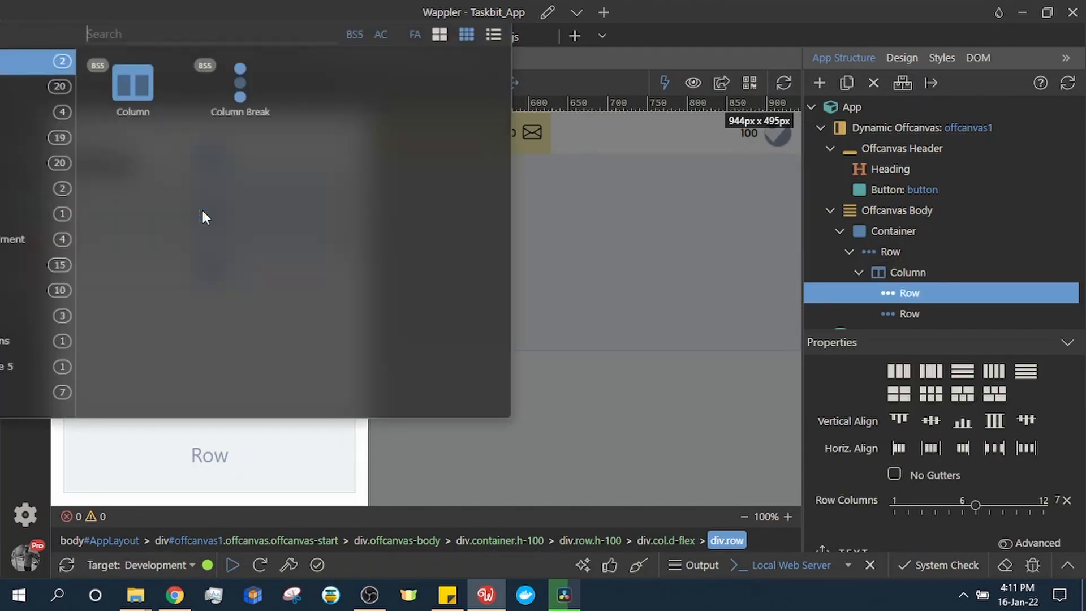
left_click(135, 90)
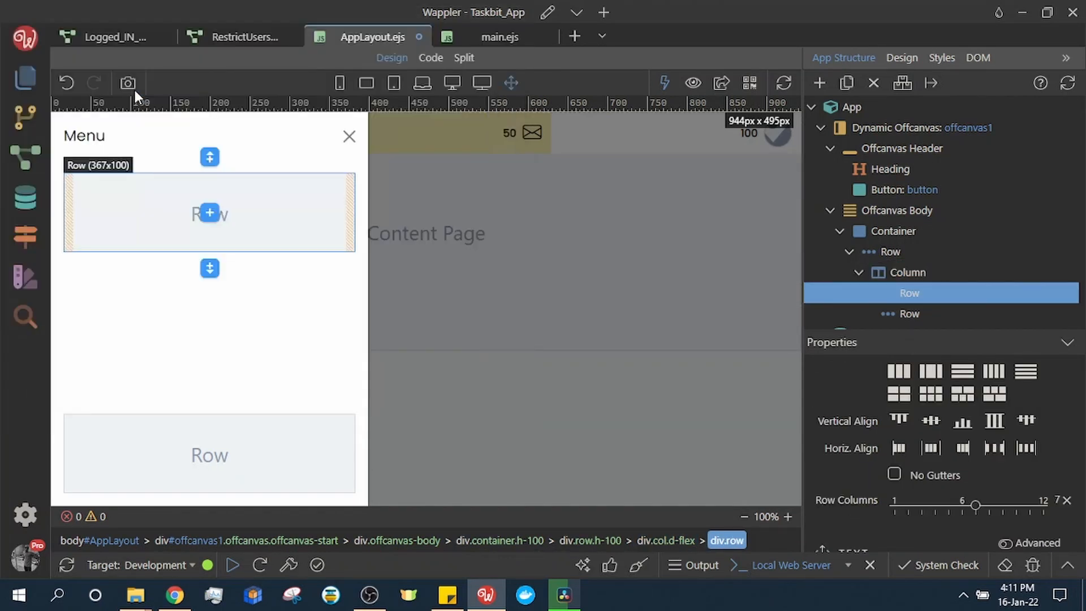
Step: Insert a paragraph in the column of the upper nested row and center its text
left_click(211, 214)
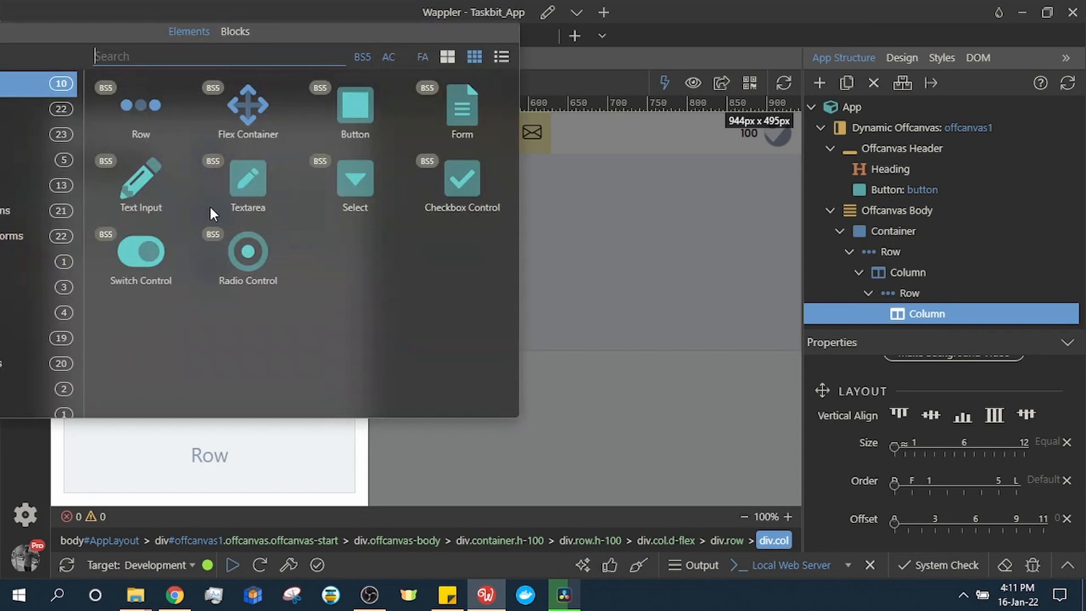
type("par")
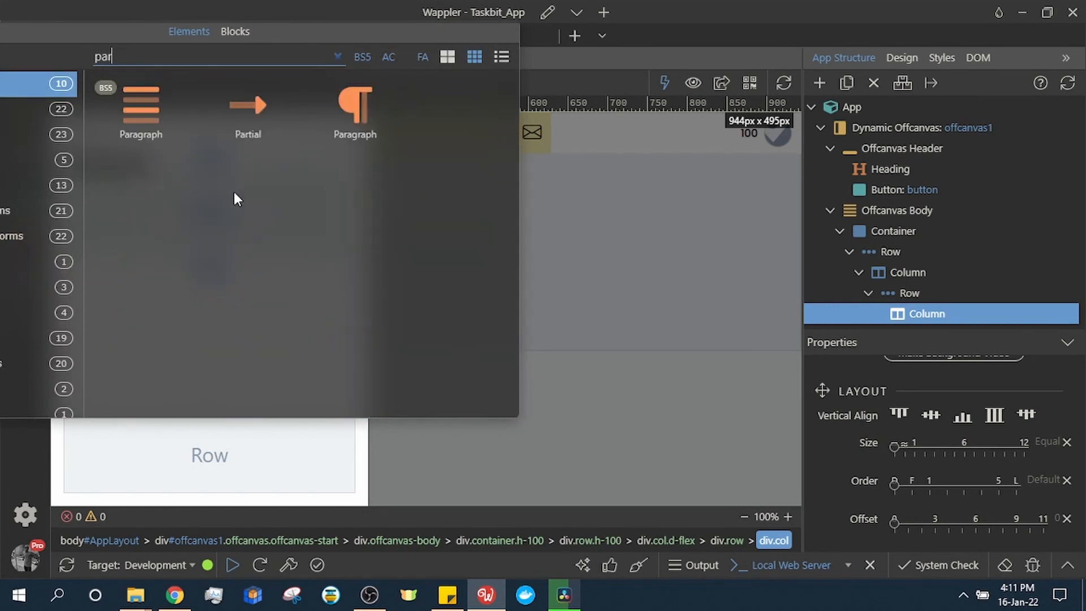
left_click(369, 80)
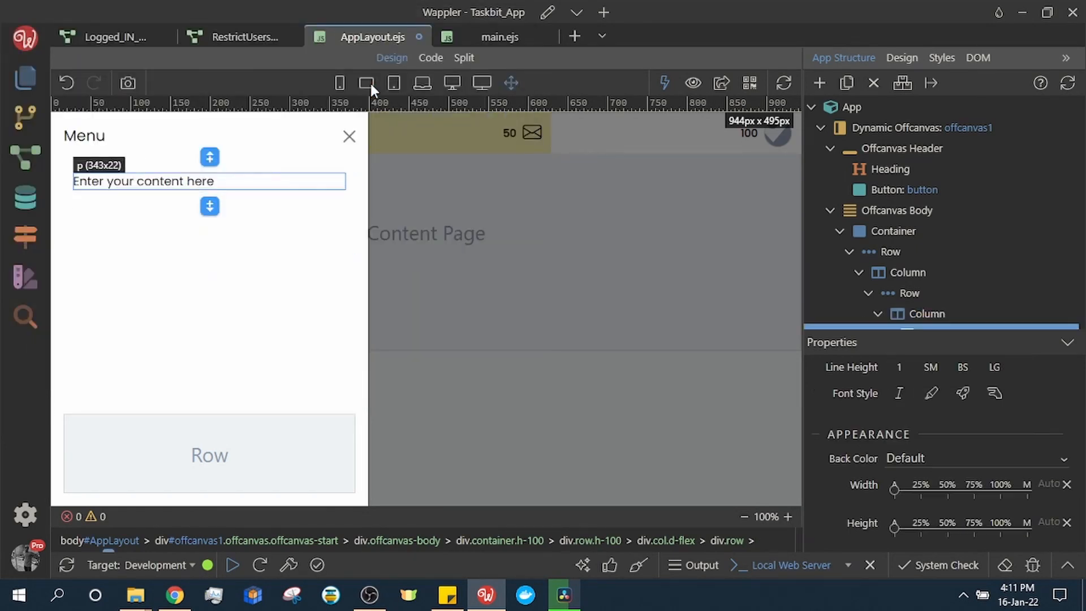
scroll(938, 458, "up", 5)
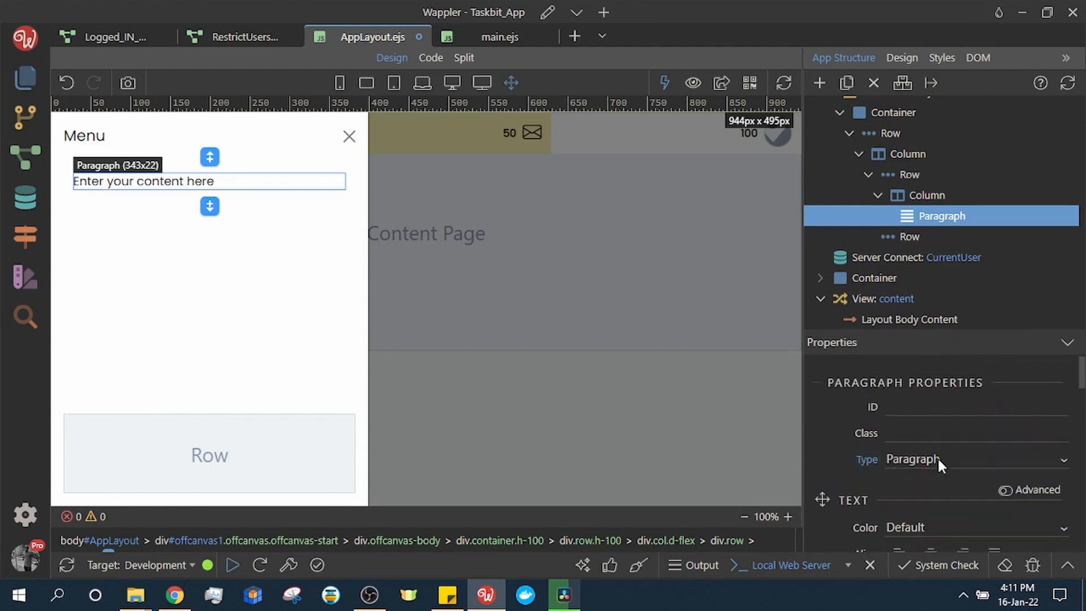
scroll(922, 493, "down", 1)
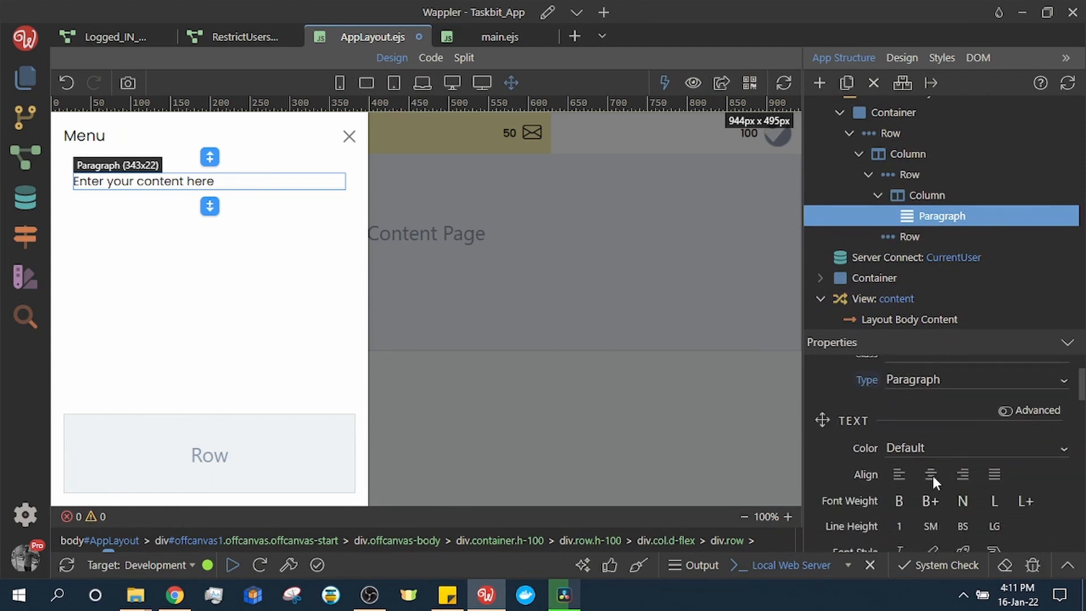
left_click(930, 475)
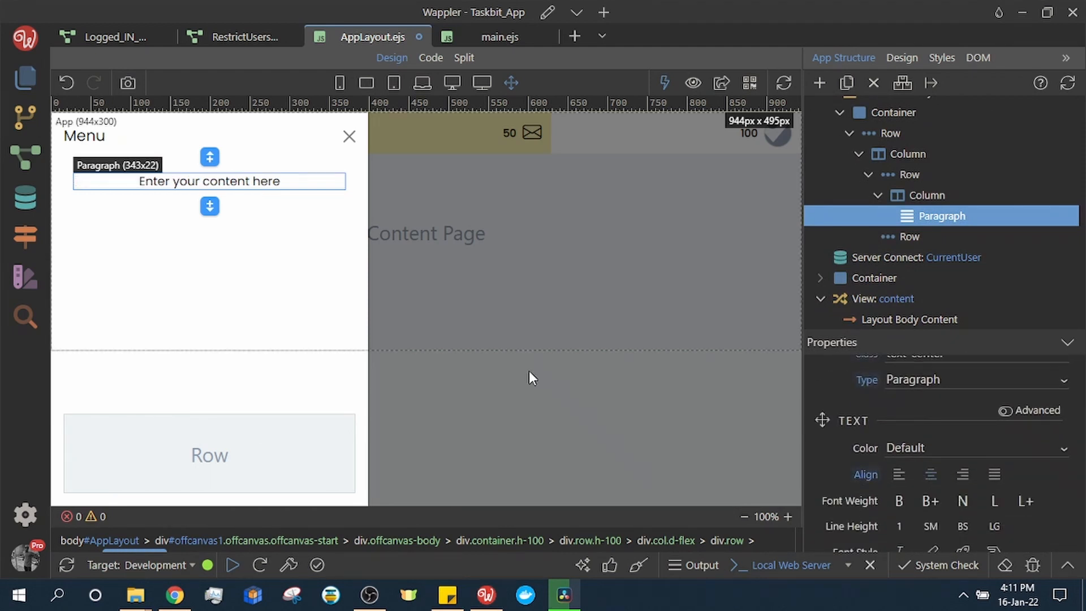
Step: Replace the placeholder text of the centered paragraph with Dashboard
double_click(226, 184)
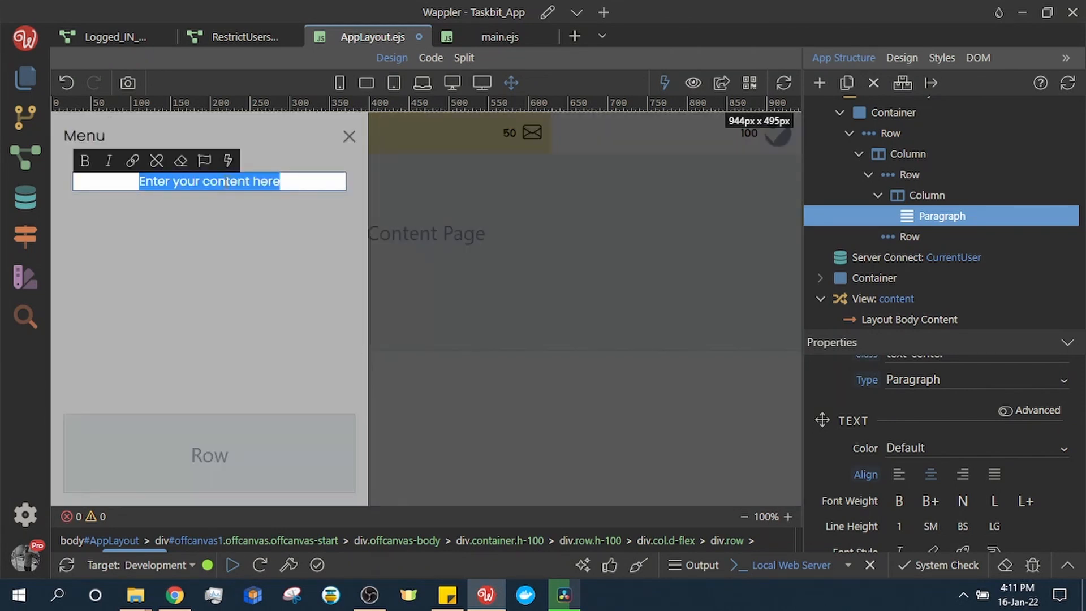
type("D")
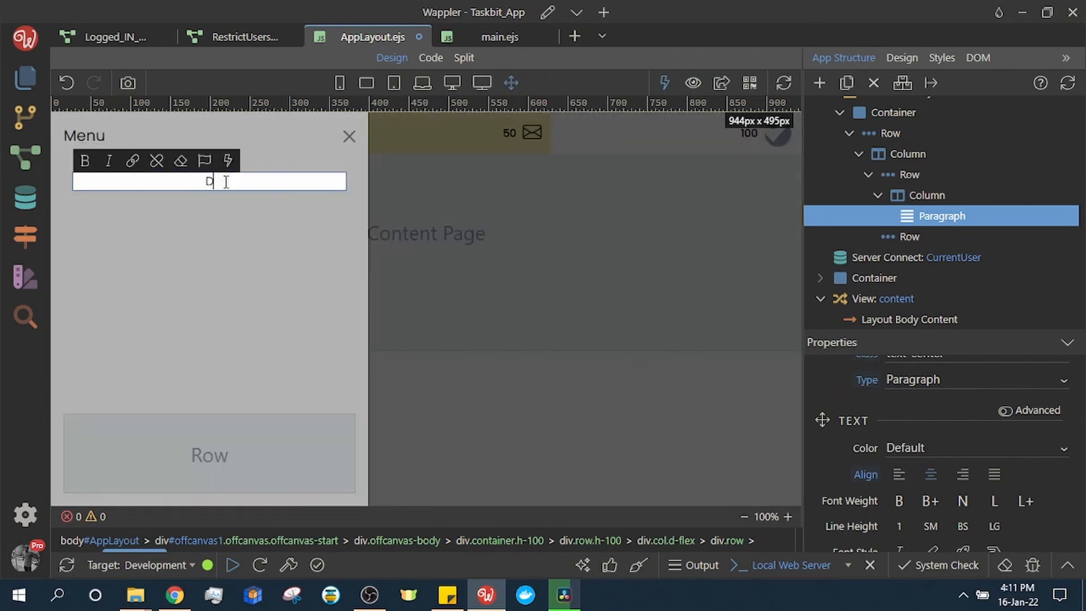
type("ashboard")
Step: Set the top and bottom padding of the column holding the Dashboard paragraph to 2
left_click(945, 198)
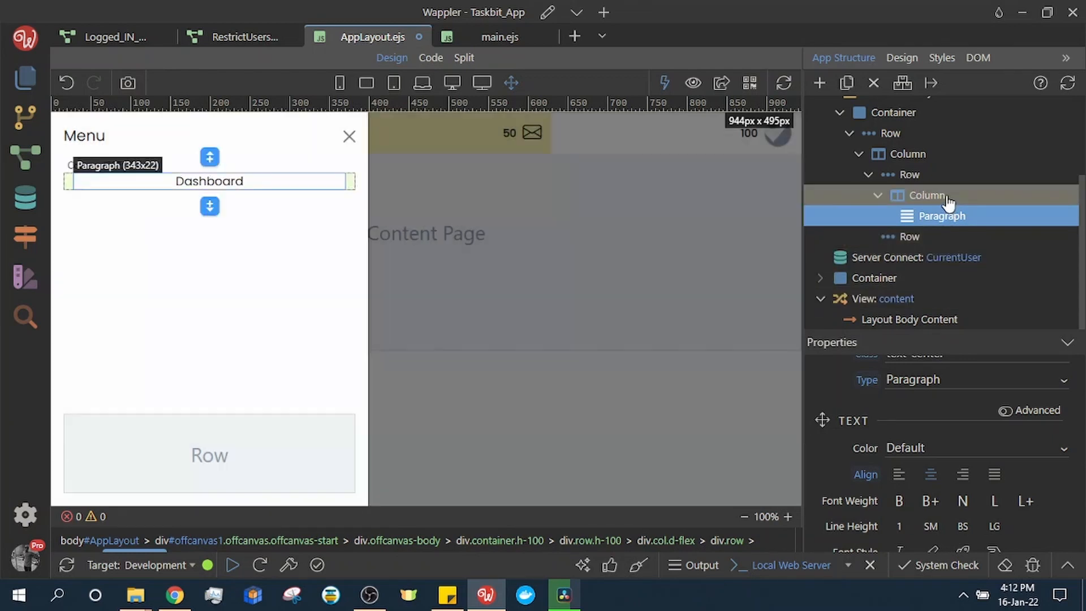
left_click(949, 197)
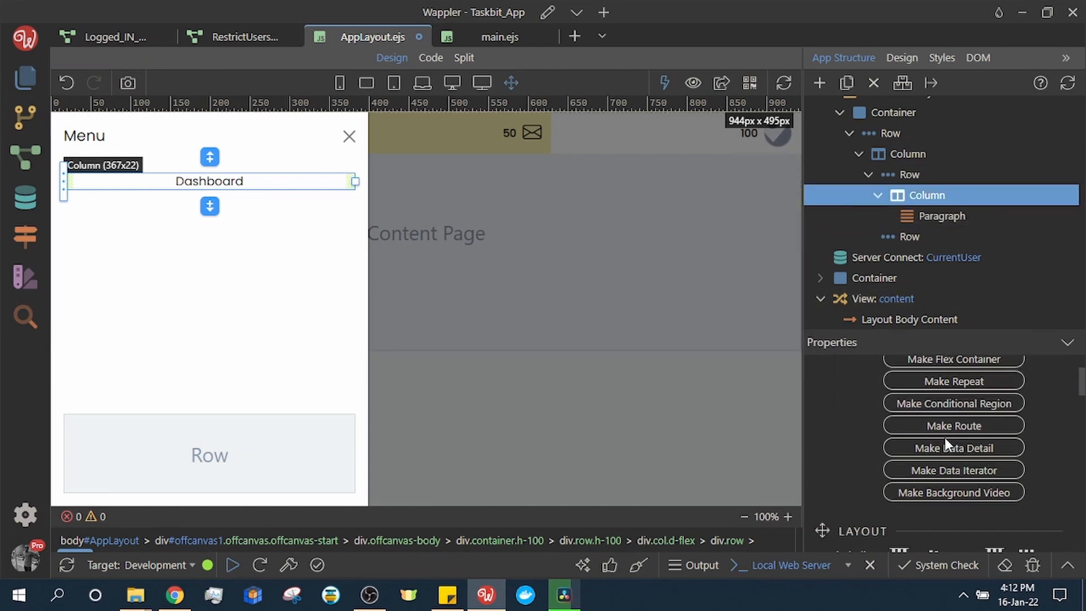
scroll(955, 453, "down", 5)
scroll(971, 486, "down", 6)
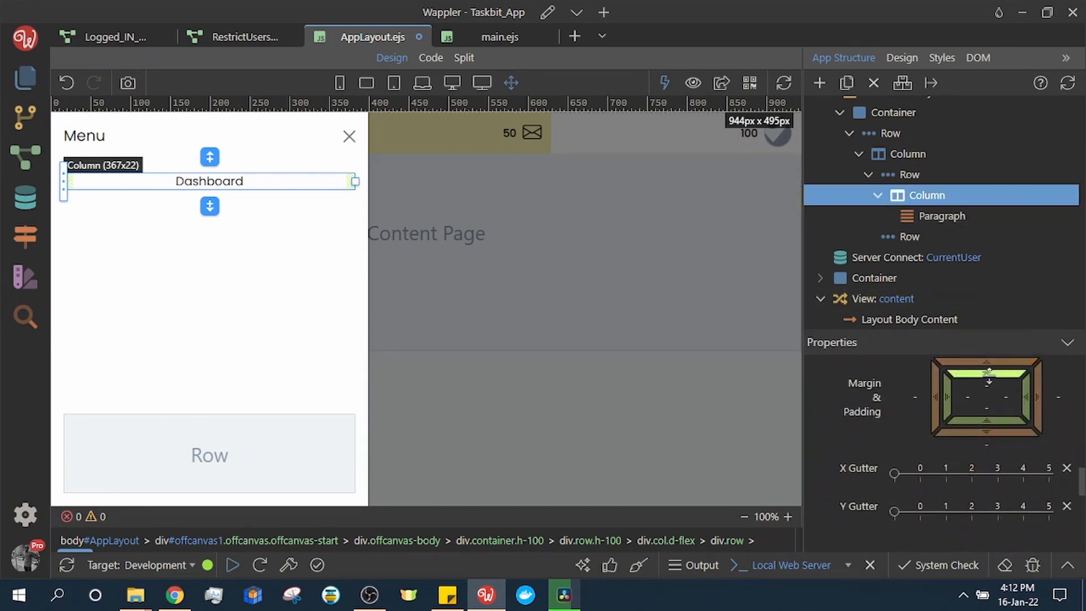
left_click(992, 419)
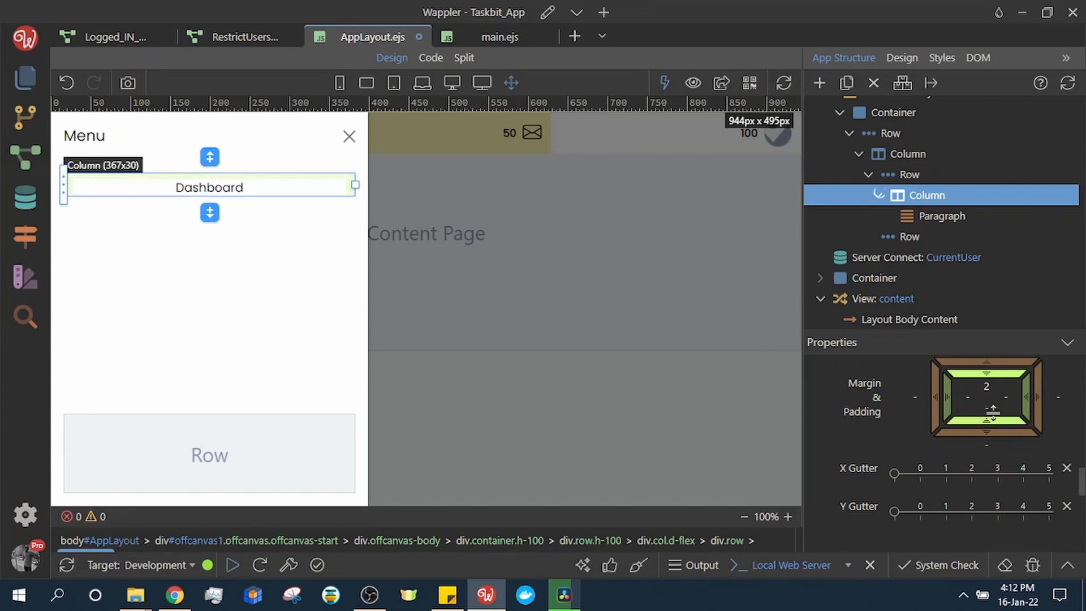
left_click_drag(993, 390, 993, 375)
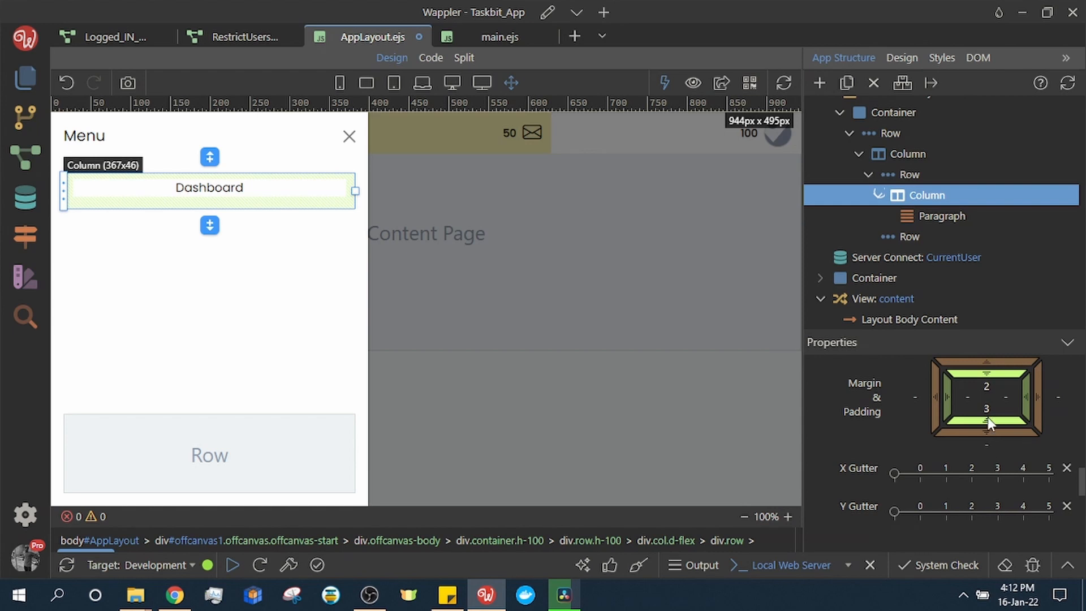
left_click_drag(987, 421, 988, 430)
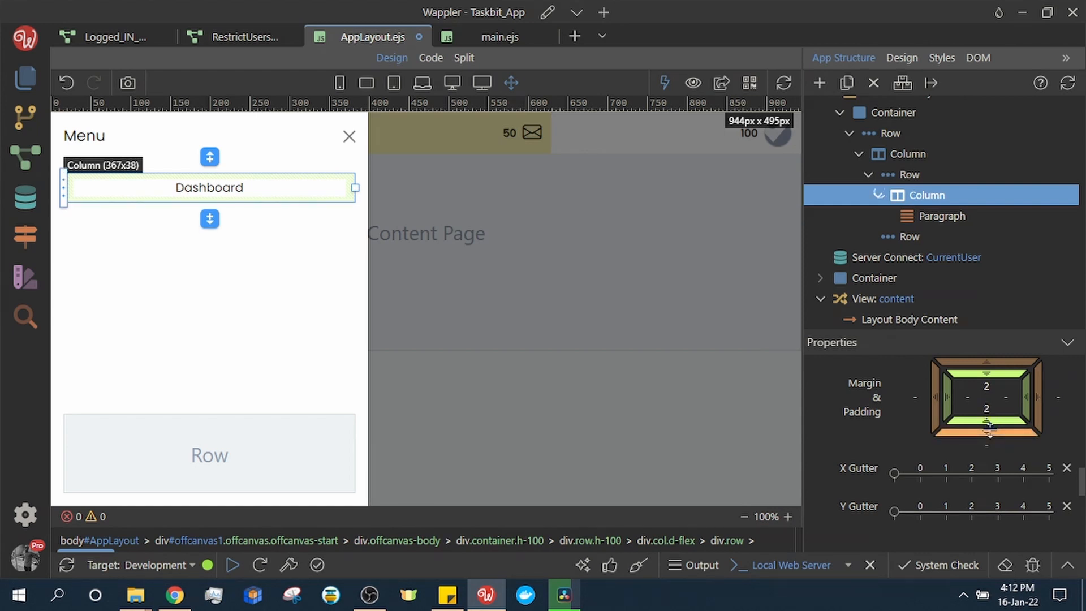
Step: Insert a column in the lower nested row of the menu and set its top and bottom padding to 2
left_click(232, 478)
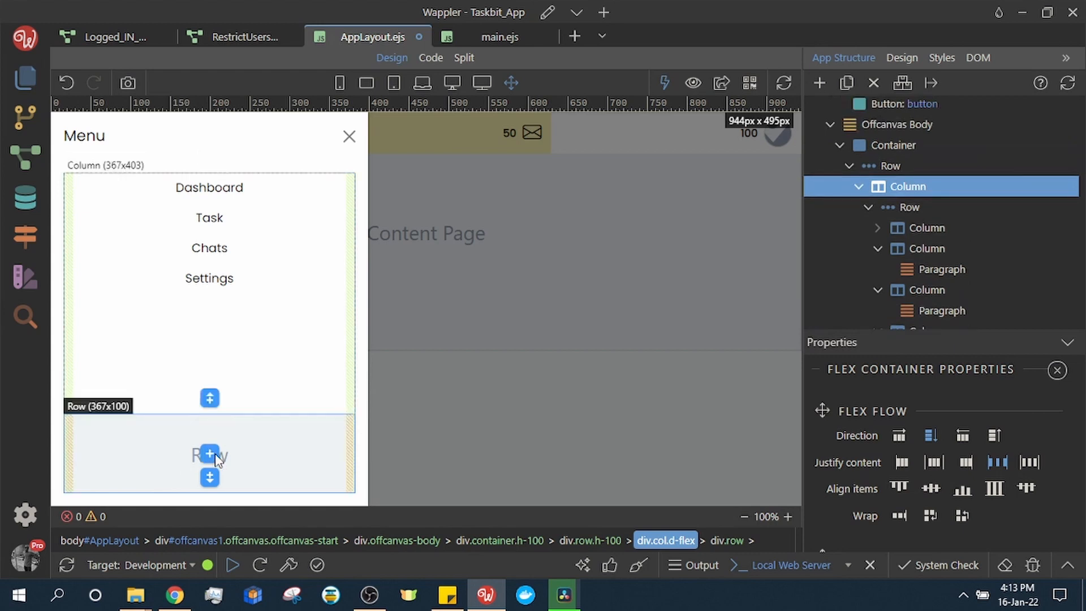
left_click(214, 455)
left_click(210, 454)
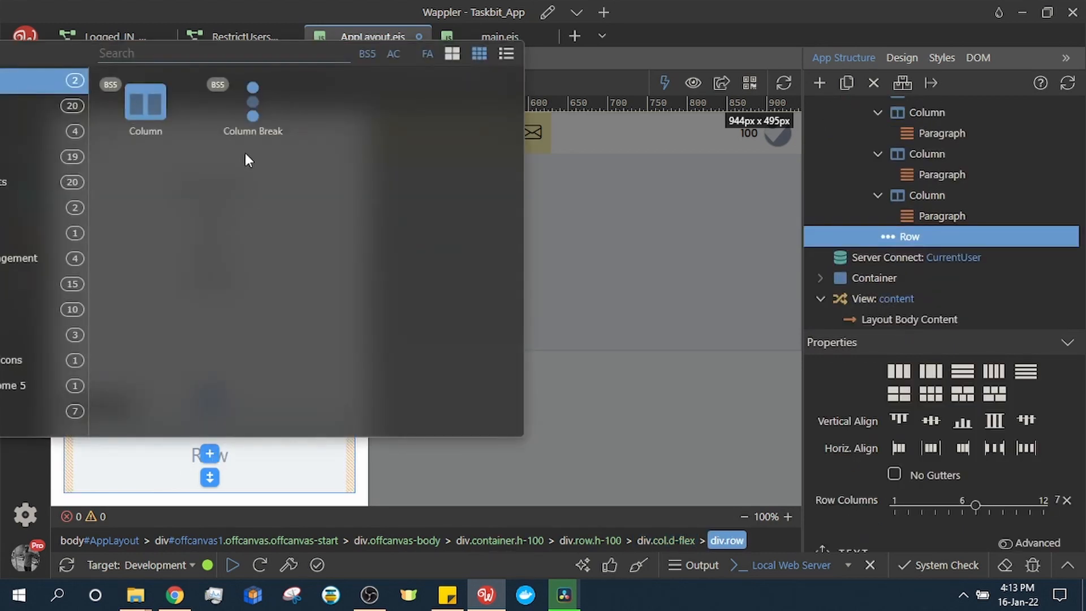
left_click(144, 111)
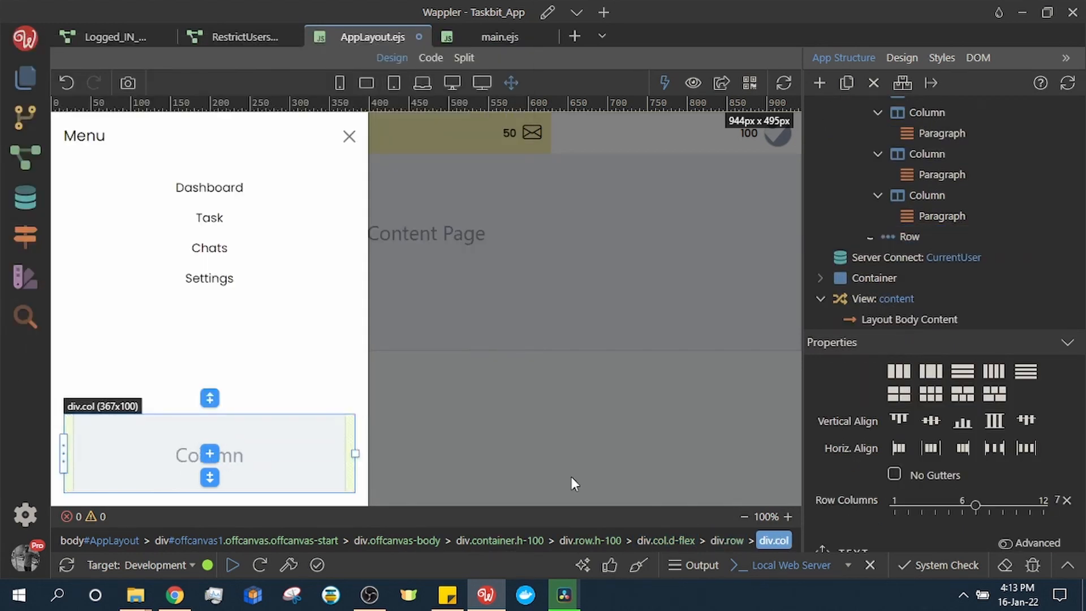
scroll(1015, 490, "down", 3)
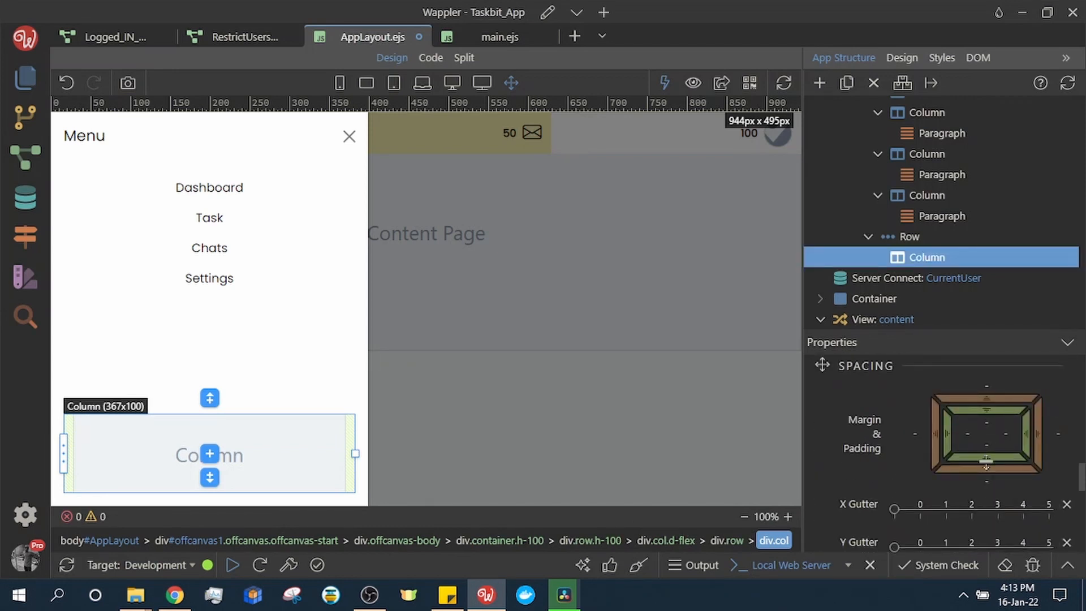
left_click_drag(982, 410, 986, 454)
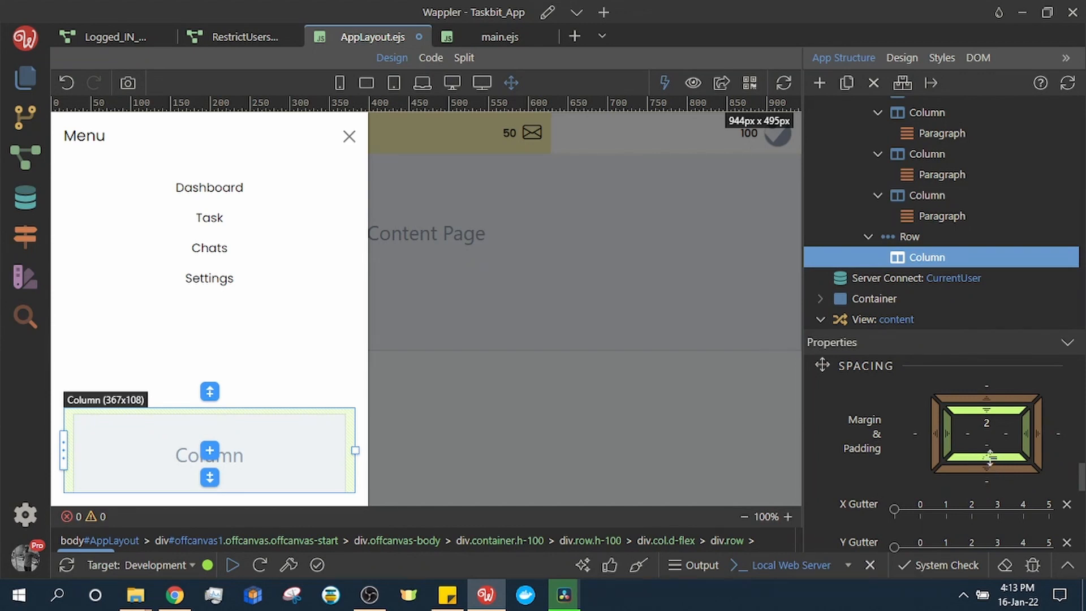
Step: Insert a button in the lower row's column and make it block level
left_click(210, 449)
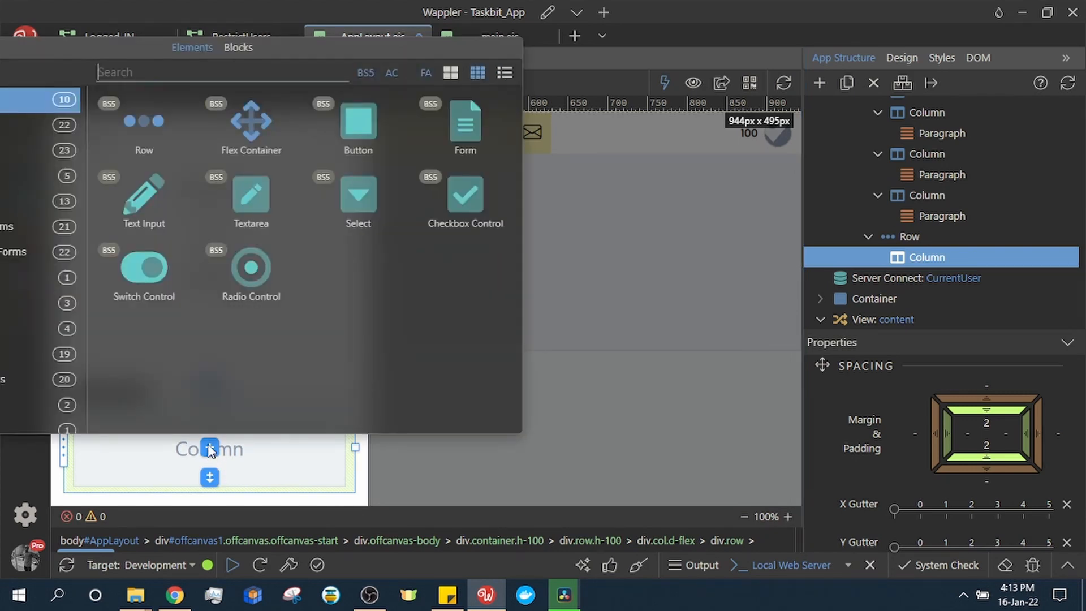
type("bu")
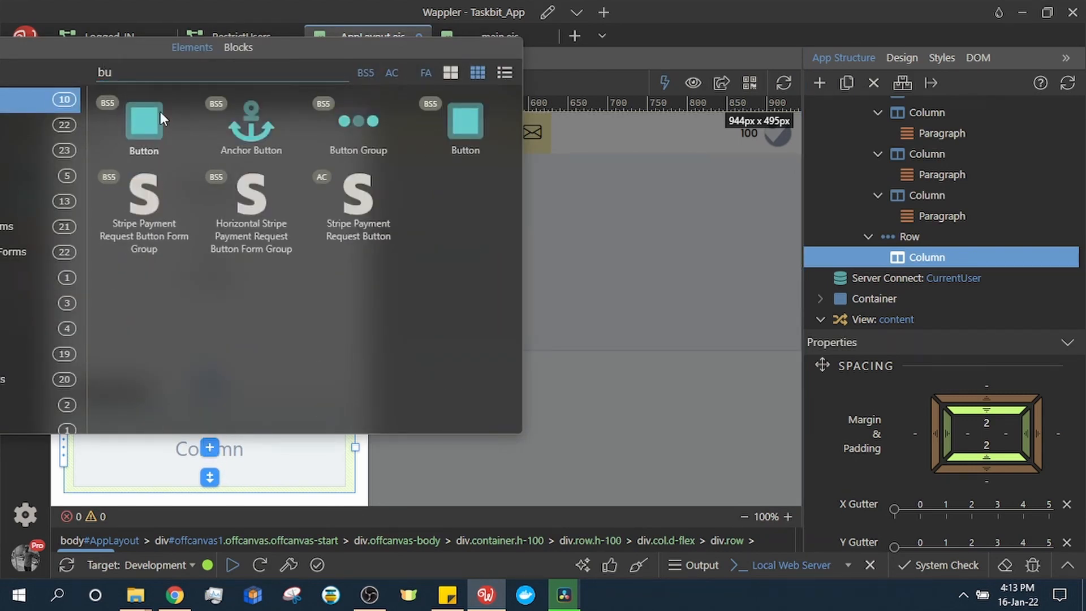
left_click(161, 111)
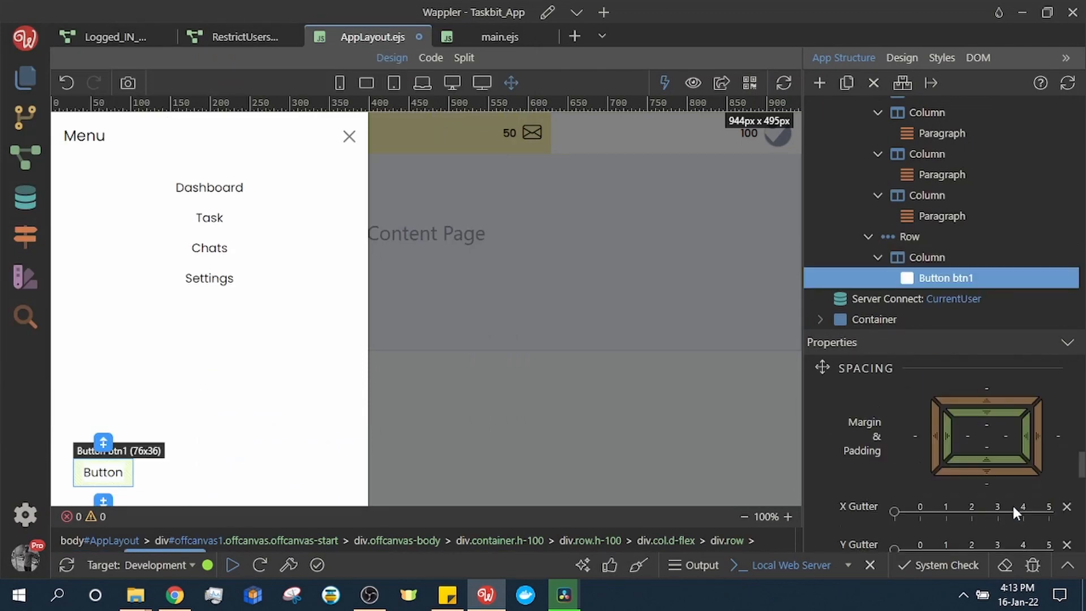
scroll(1012, 503, "up", 8)
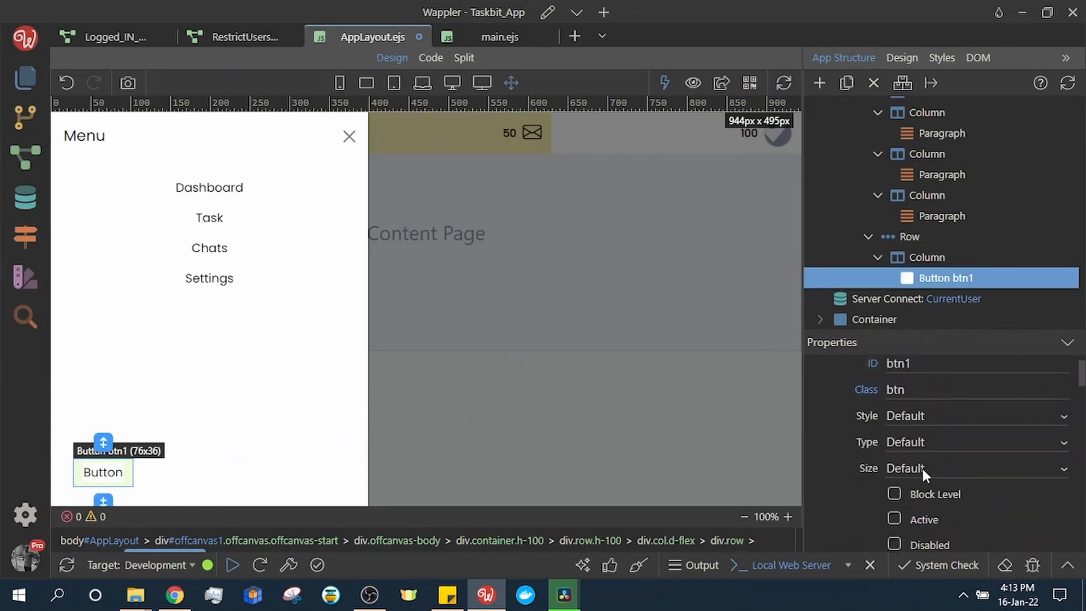
left_click(891, 492)
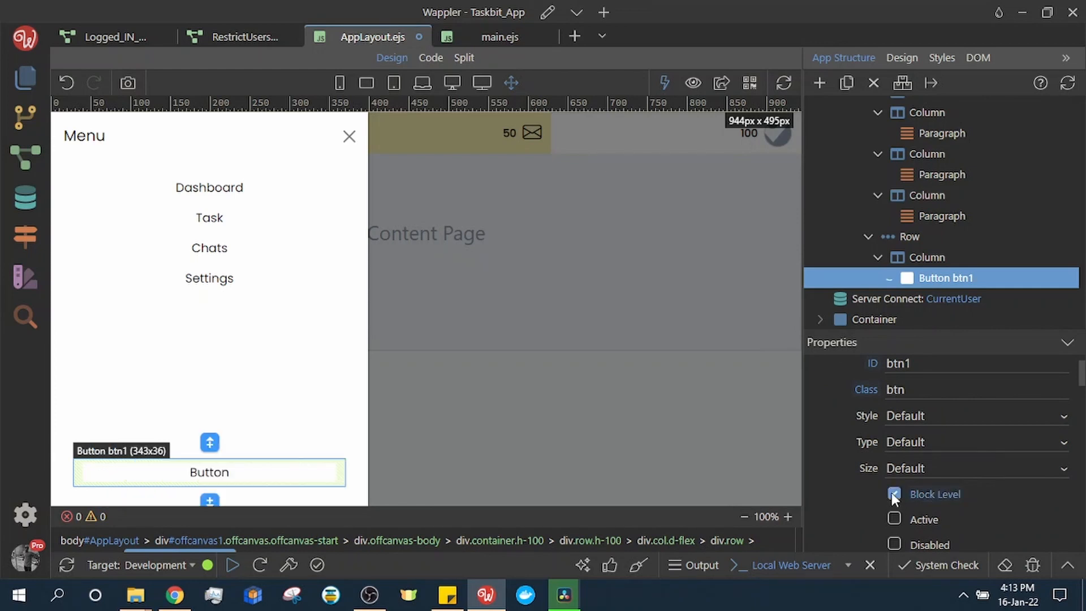
Step: Change the label of the block-level button to Log out
double_click(209, 476)
double_click(208, 476)
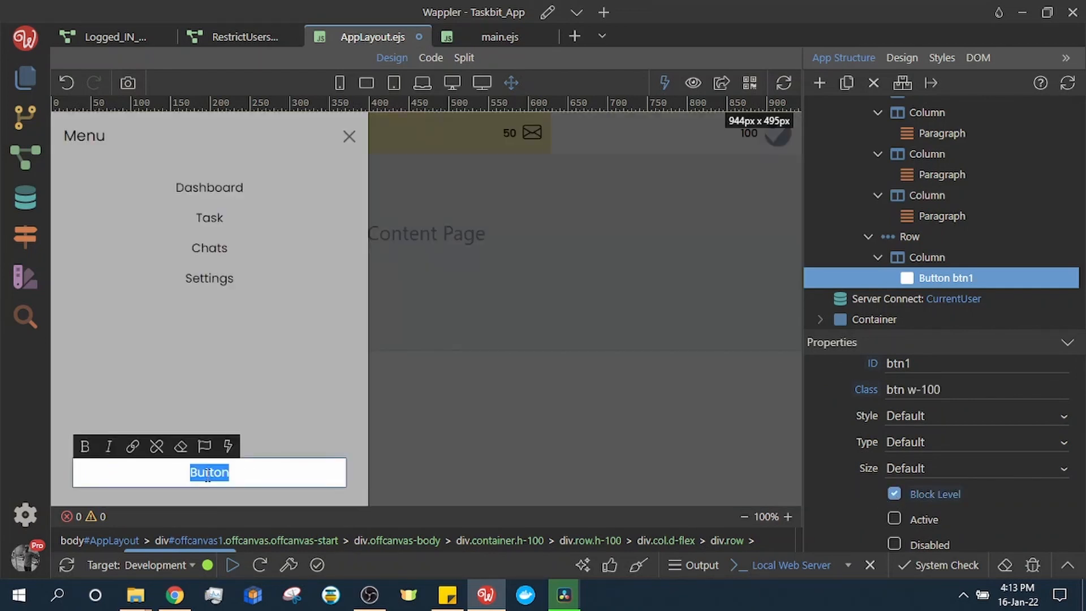
key("BackSpace")
type("Lo")
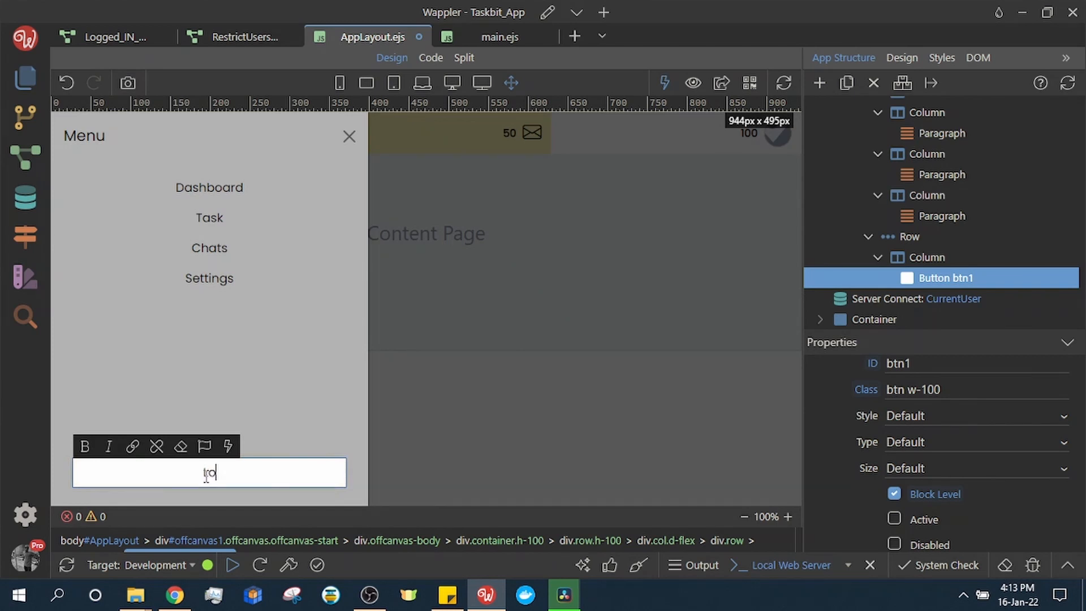
type("g out")
key("Escape")
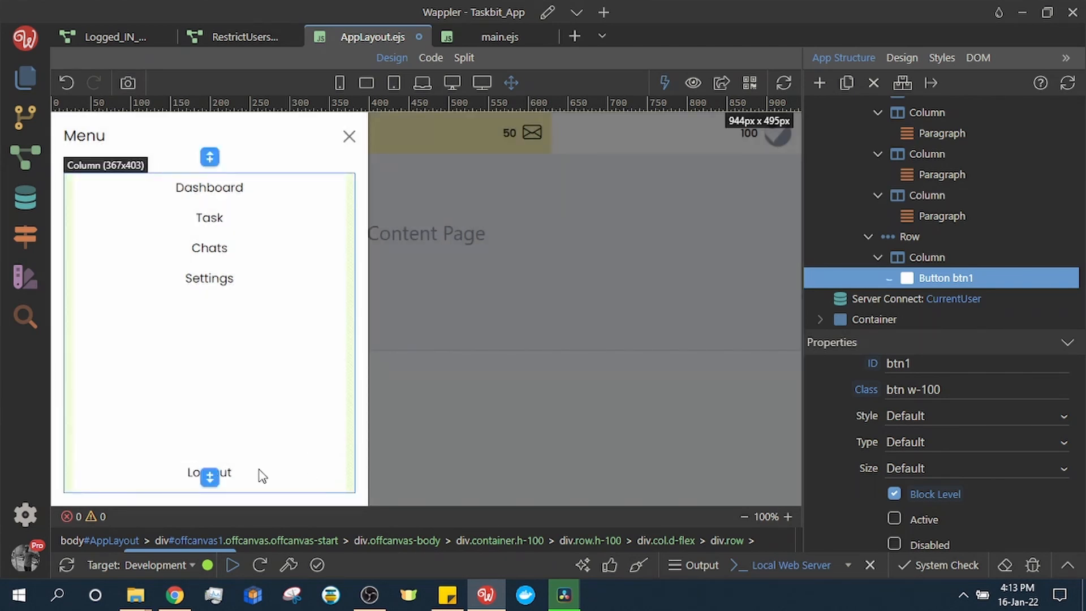
Step: Apply the Danger style to the Log out button
left_click(233, 476)
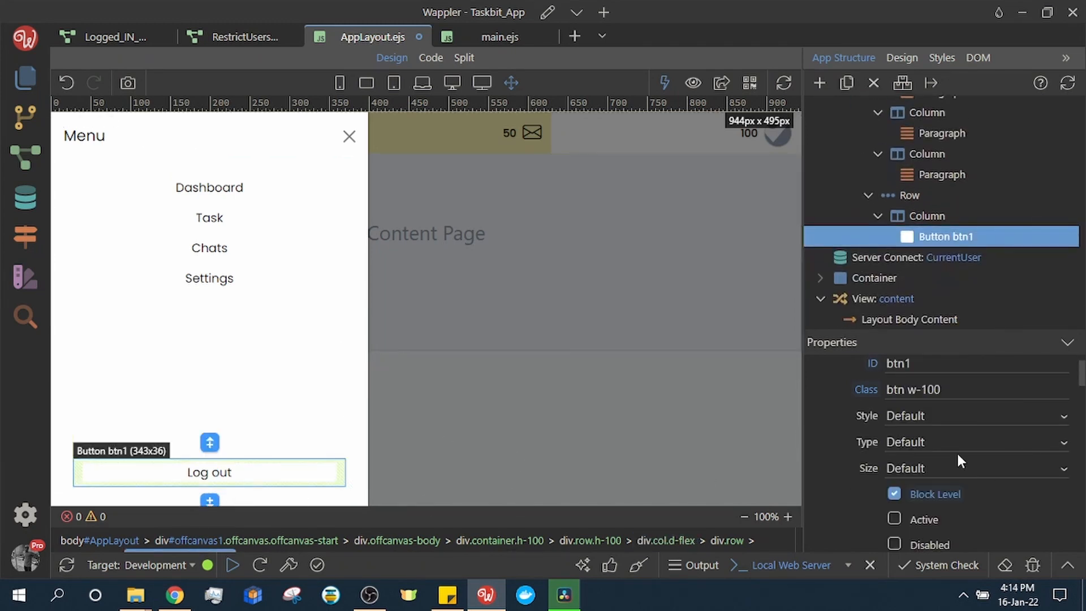
left_click(942, 415)
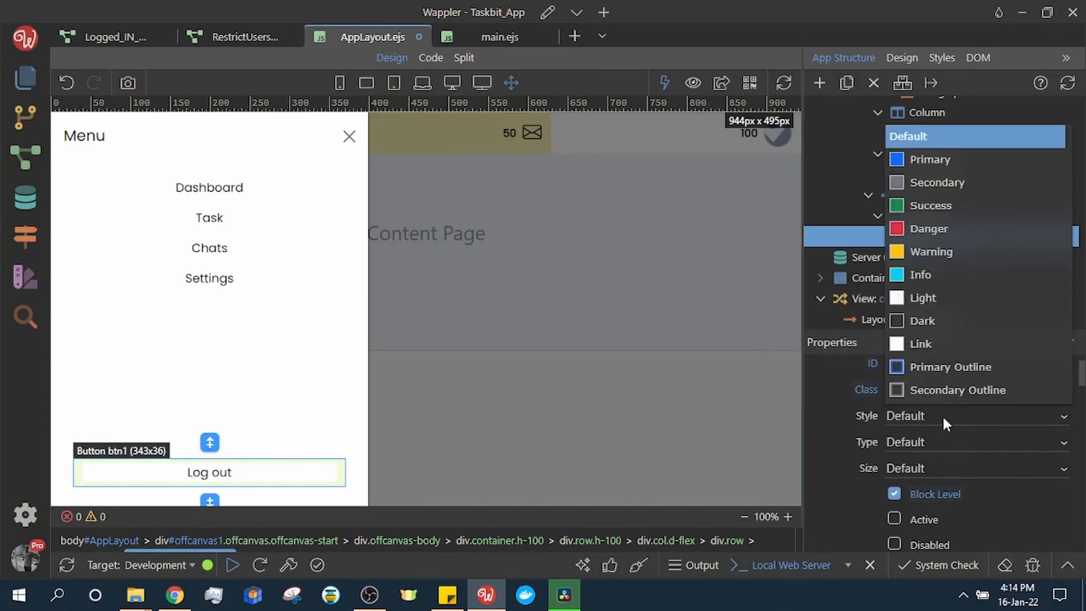
left_click(934, 229)
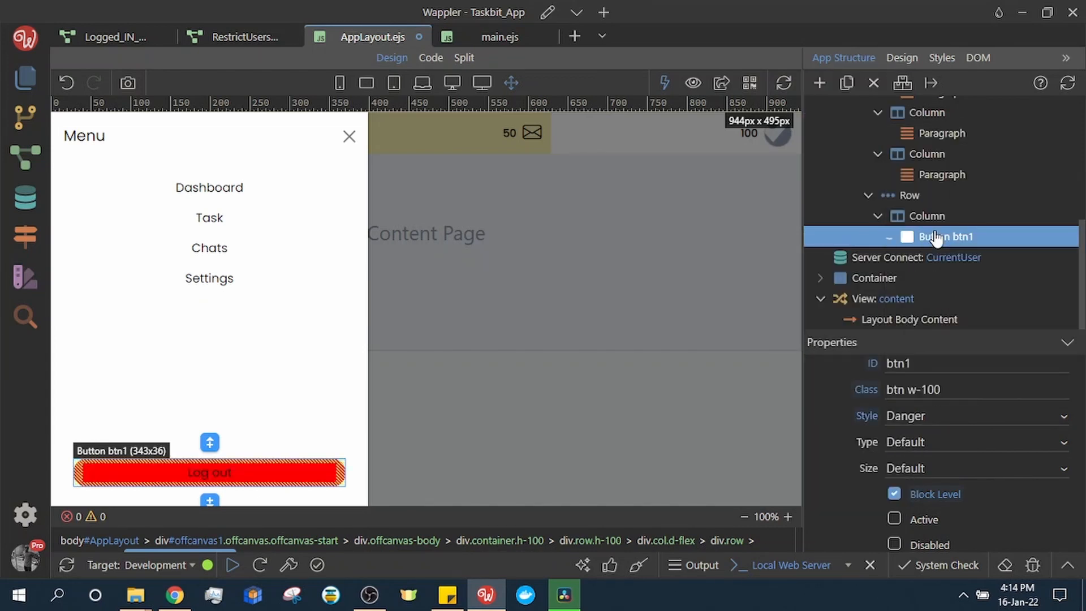
Step: Check the sign-out button in the Figma design, and set the Log out button's style to Warning
left_click(272, 488)
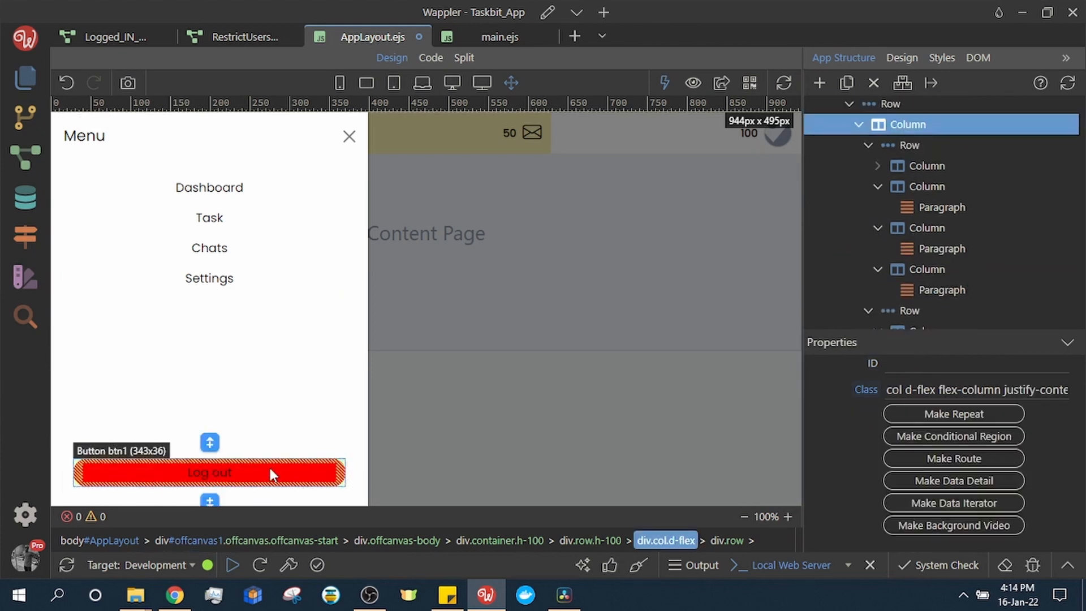
left_click(978, 415)
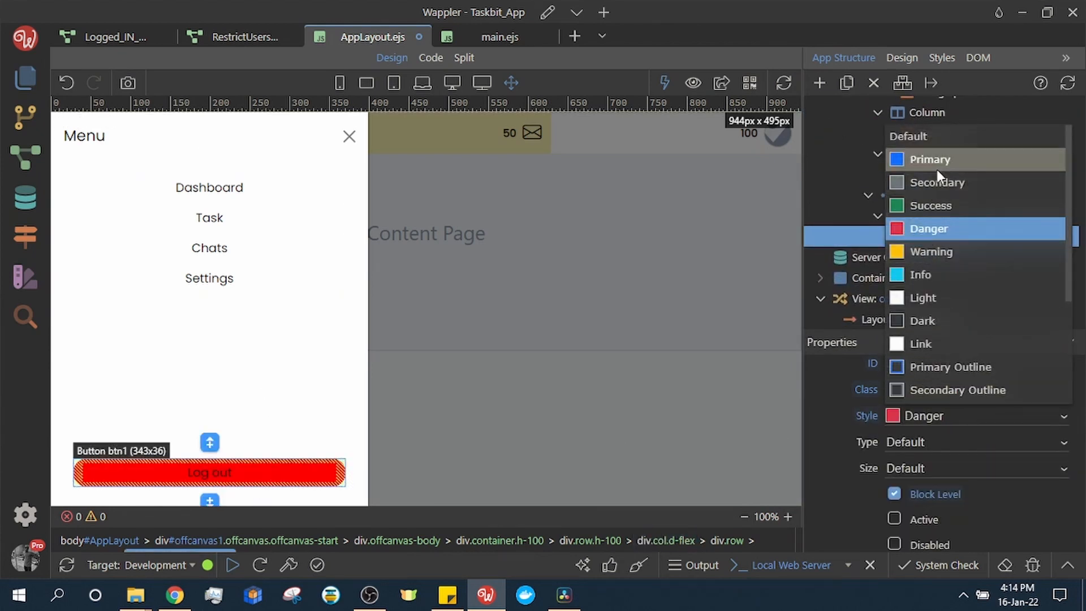
key("alt+Tab")
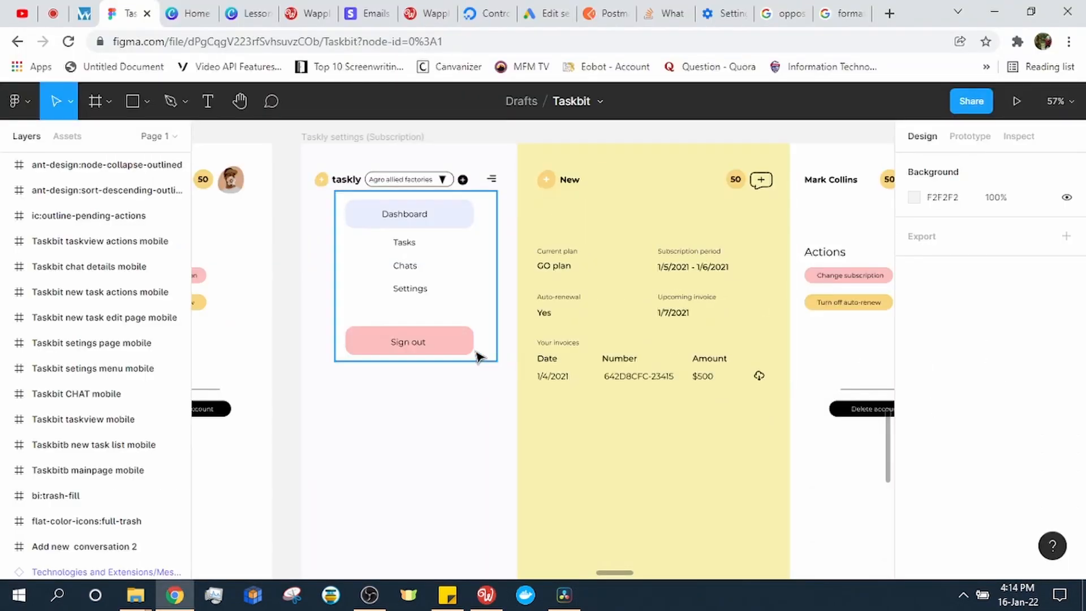
key("alt+Tab")
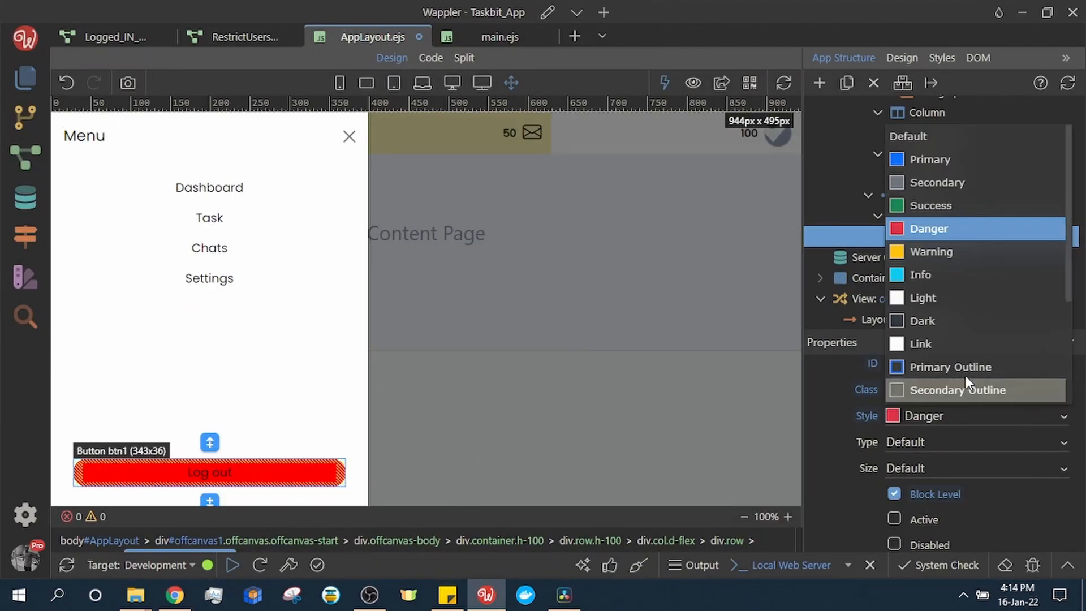
left_click(969, 252)
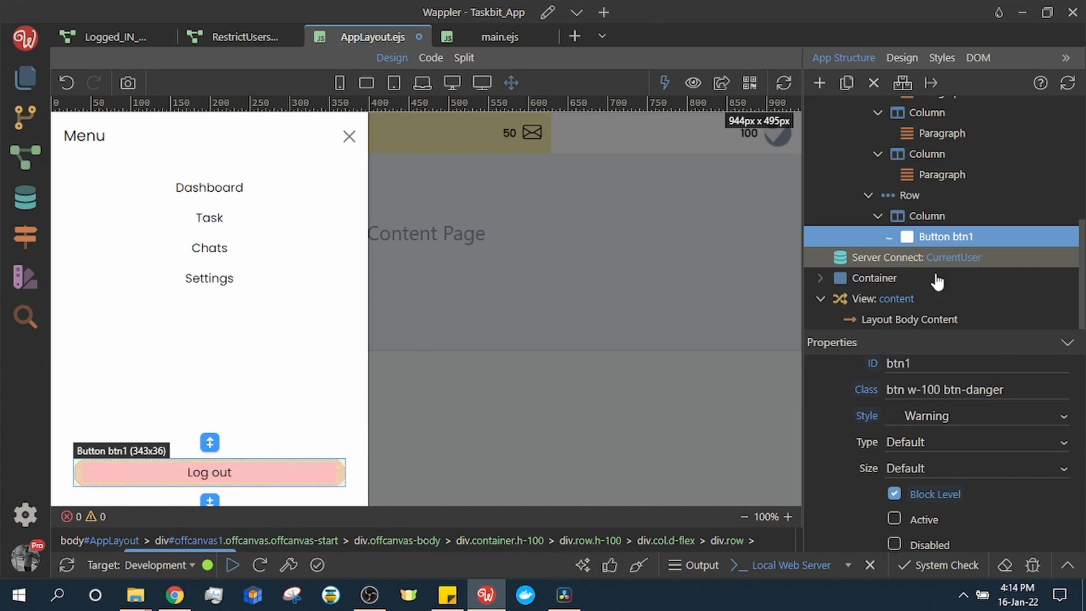
Step: Compare the Dashboard entry with the Figma design, and set its column's padding classes to pt-3 and pb-3
left_click(291, 378)
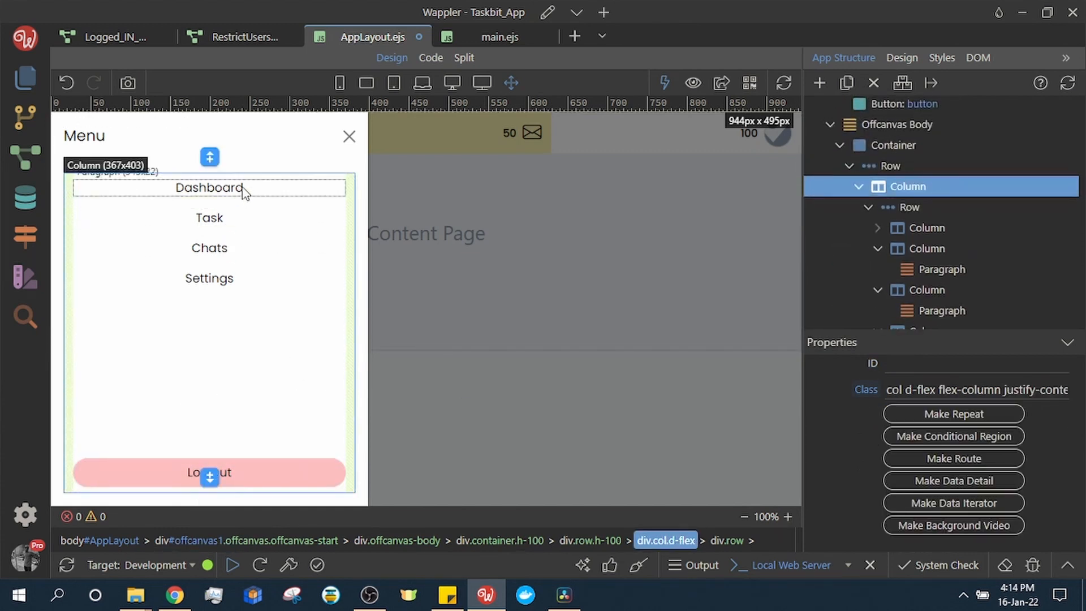
left_click(278, 191)
left_click(322, 175)
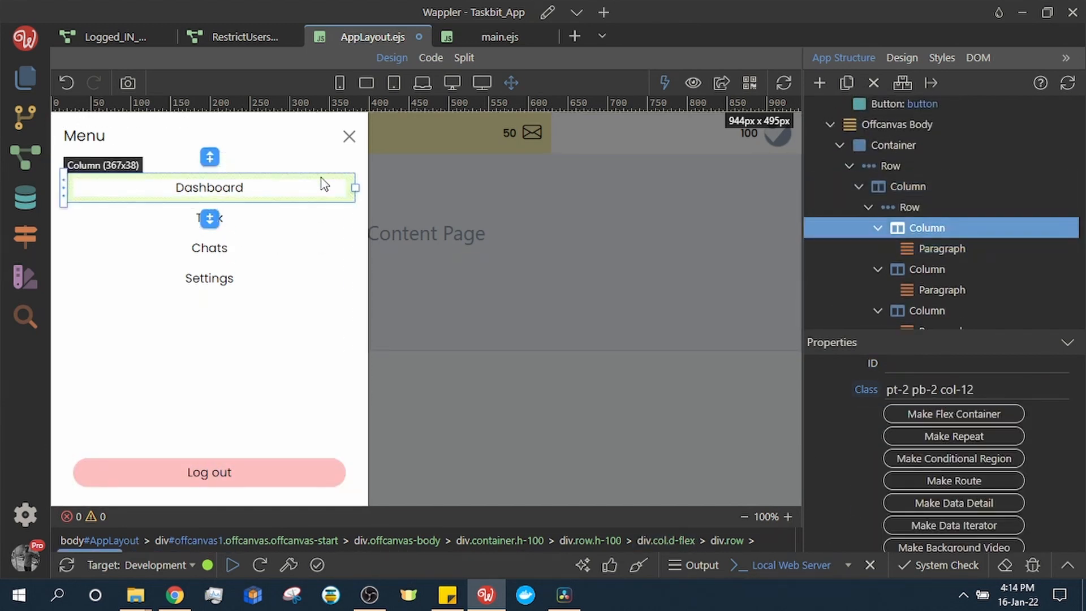
left_click(1009, 396)
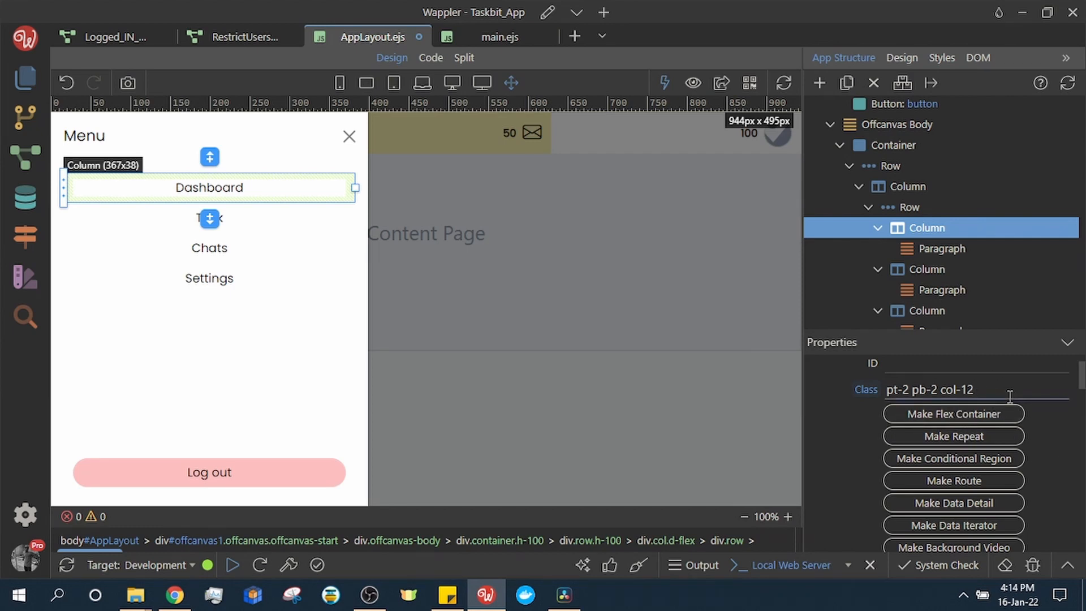
key("alt+Tab")
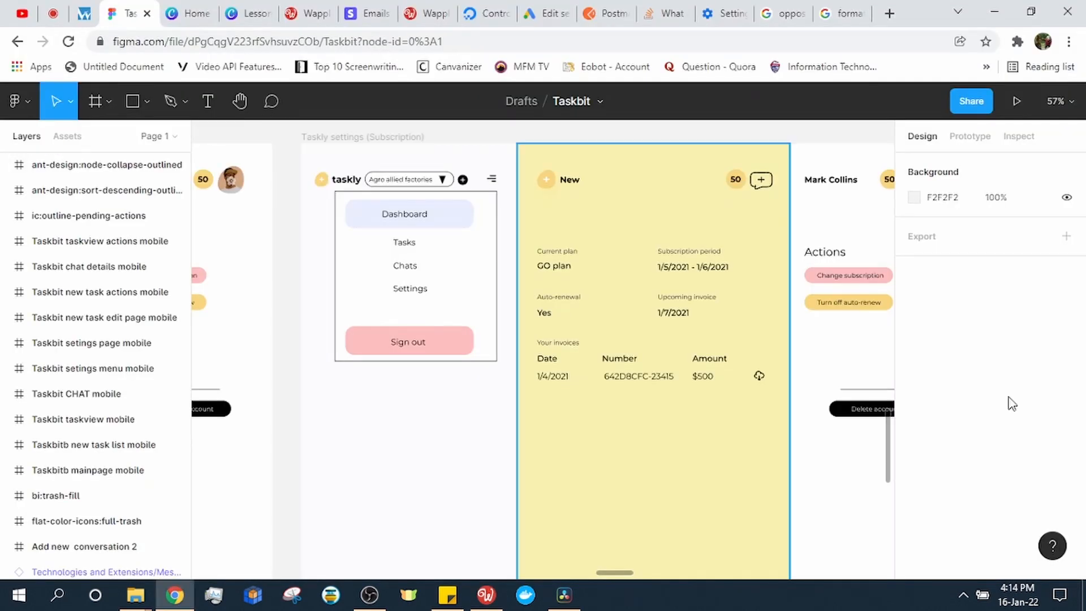
key("alt+Tab")
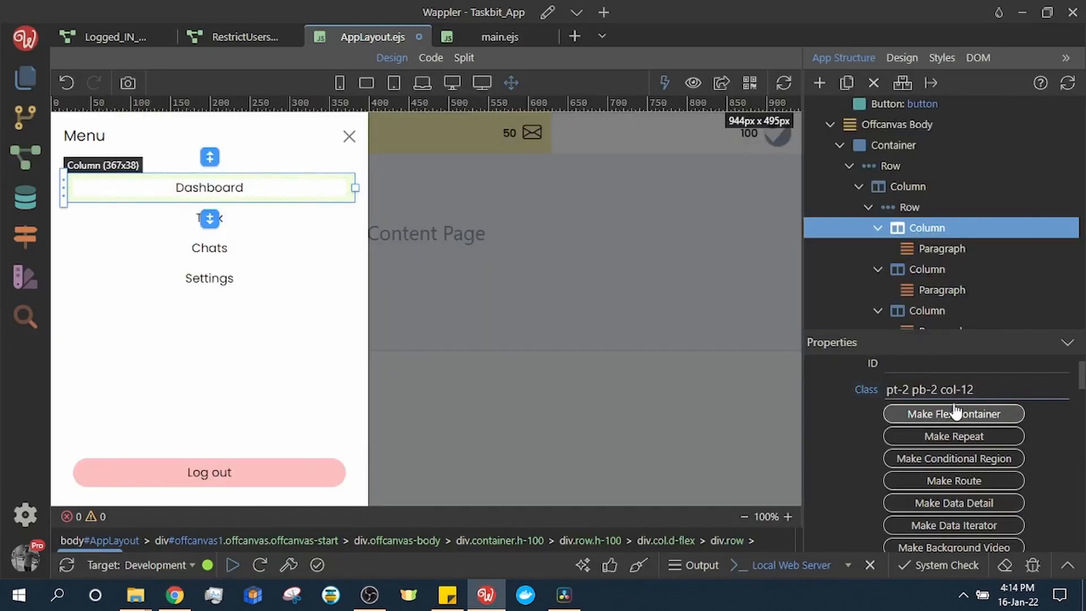
key("BackSpace")
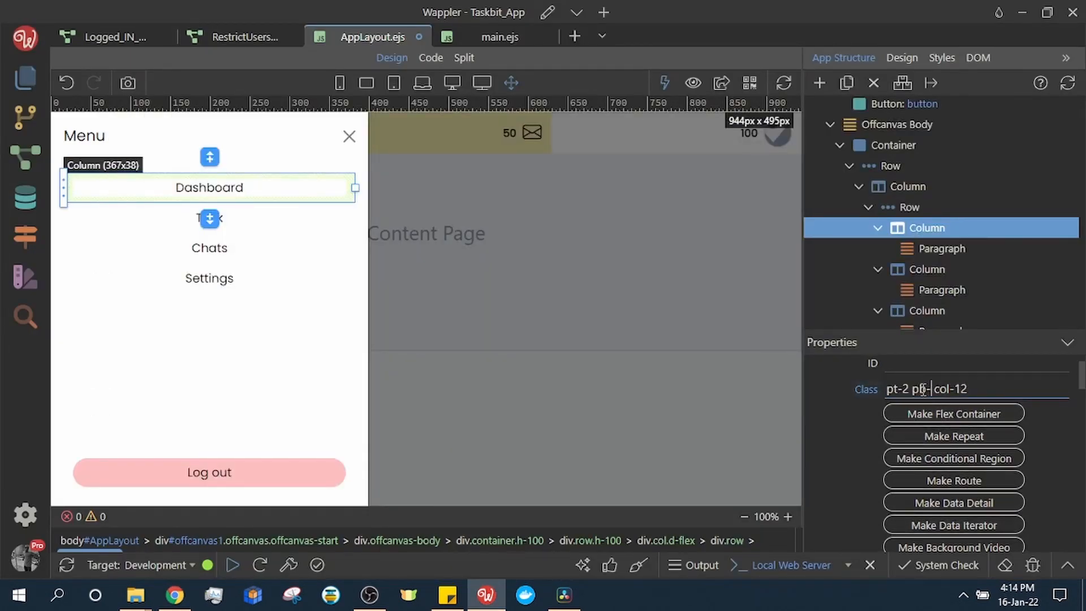
left_click(910, 388)
key("BackSpace")
type("3 pb-3")
left_click(1049, 463)
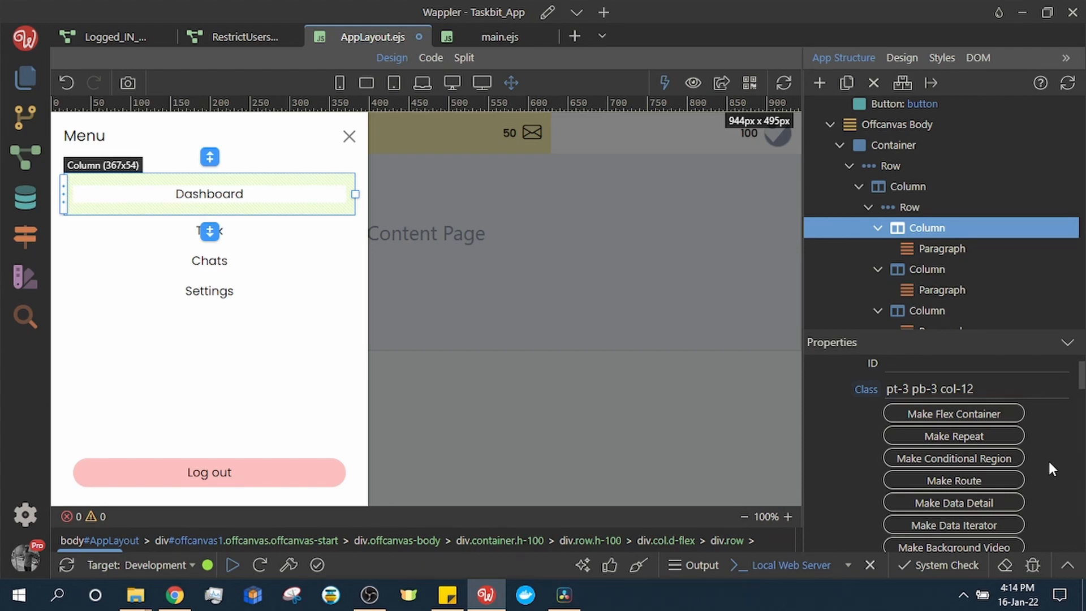
Step: Check the Dashboard entry's shape in Figma, and add the classes rounded-start and rounded-end to its column
key("alt+Tab")
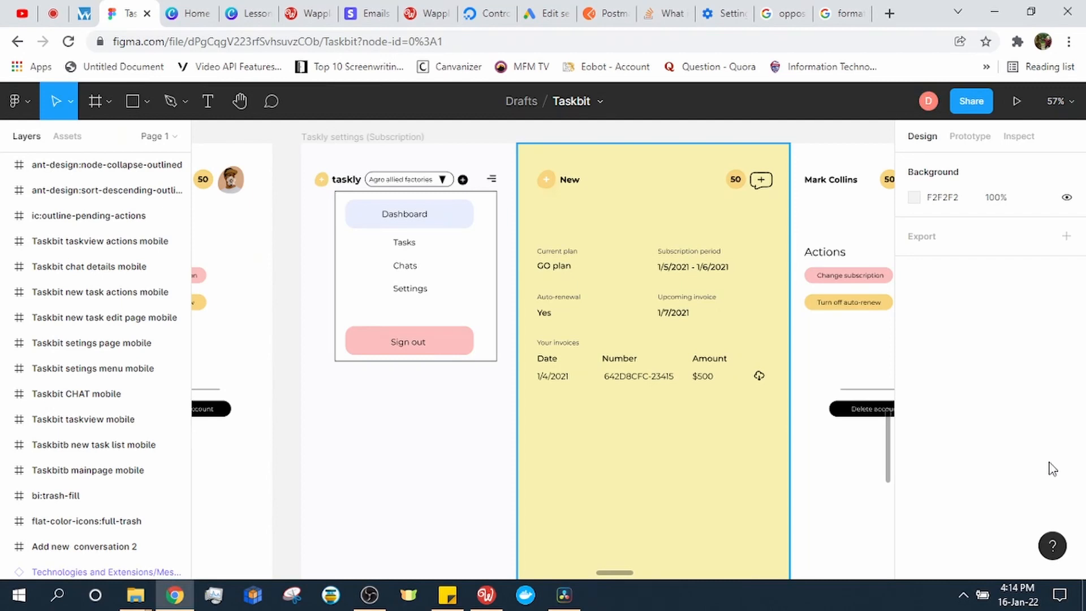
key("alt+Tab")
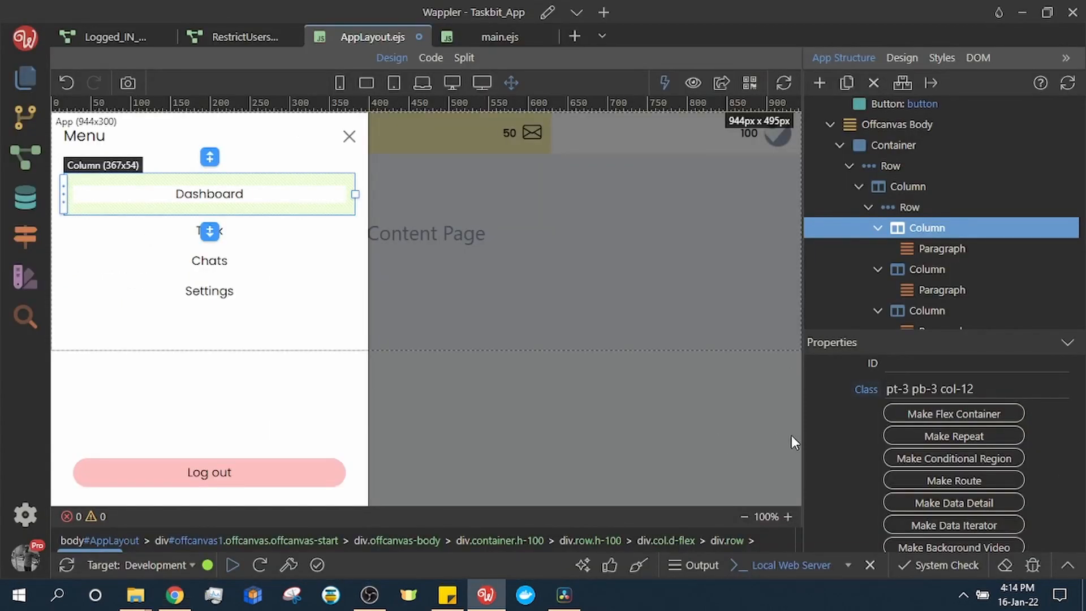
left_click(1020, 385)
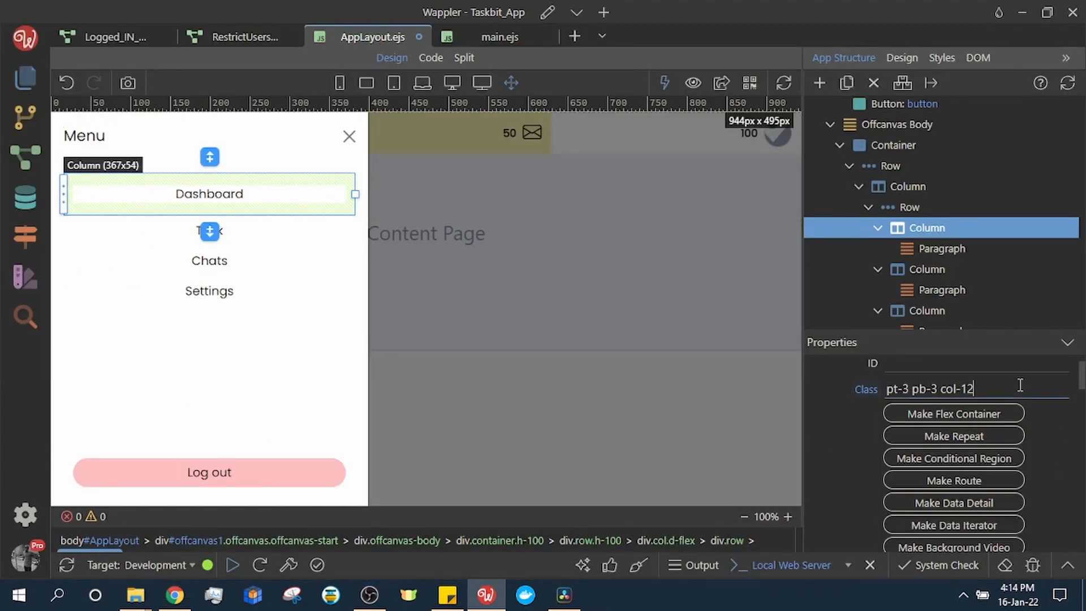
type("ro")
key("BackSpace")
type("unded-start rounded")
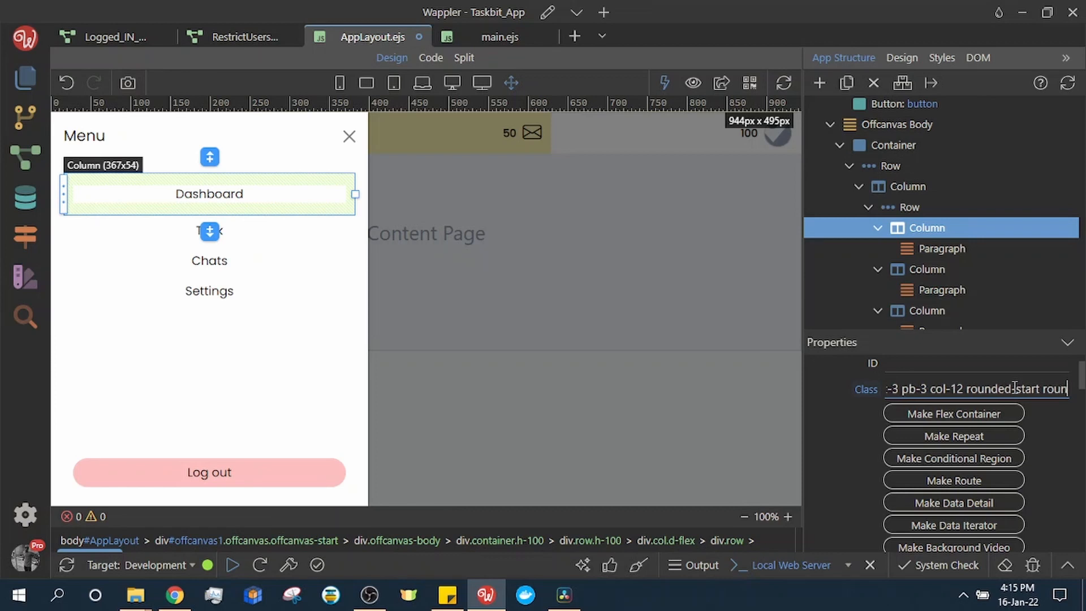
type("-end")
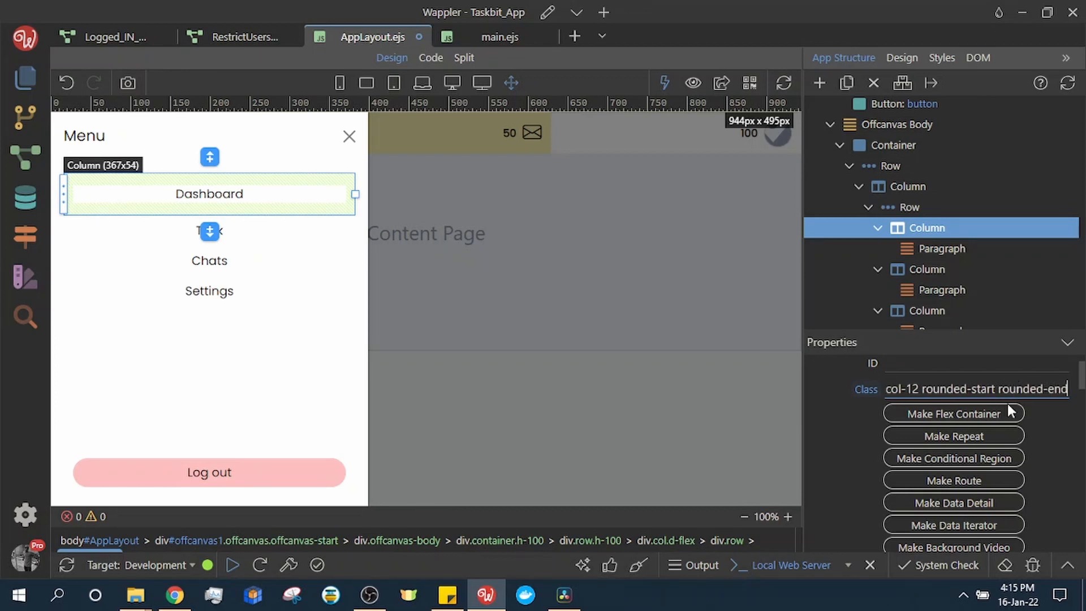
left_click(862, 442)
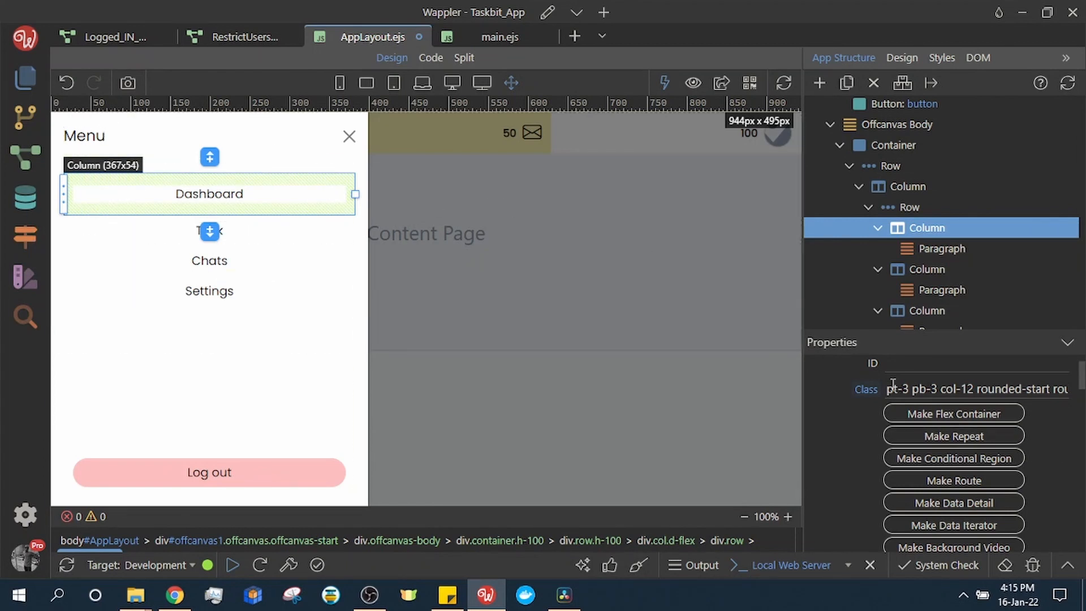
Step: Copy the Dashboard column's classes, pt-3 pb-3 col-12 rounded-start rounded-end, to the Task and Chats columns
triple_click(1042, 387)
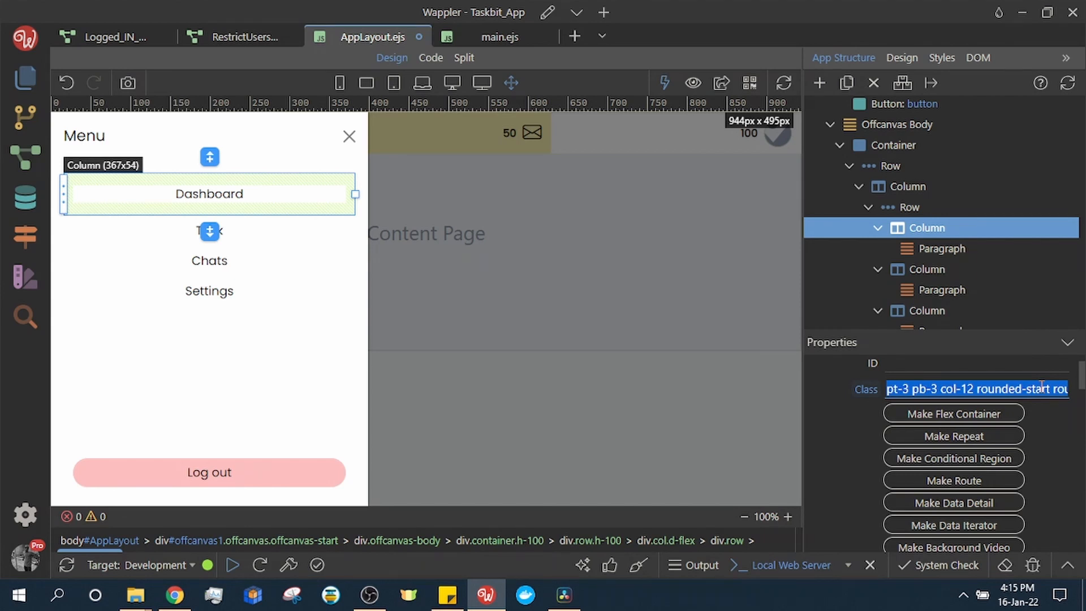
left_click(978, 281)
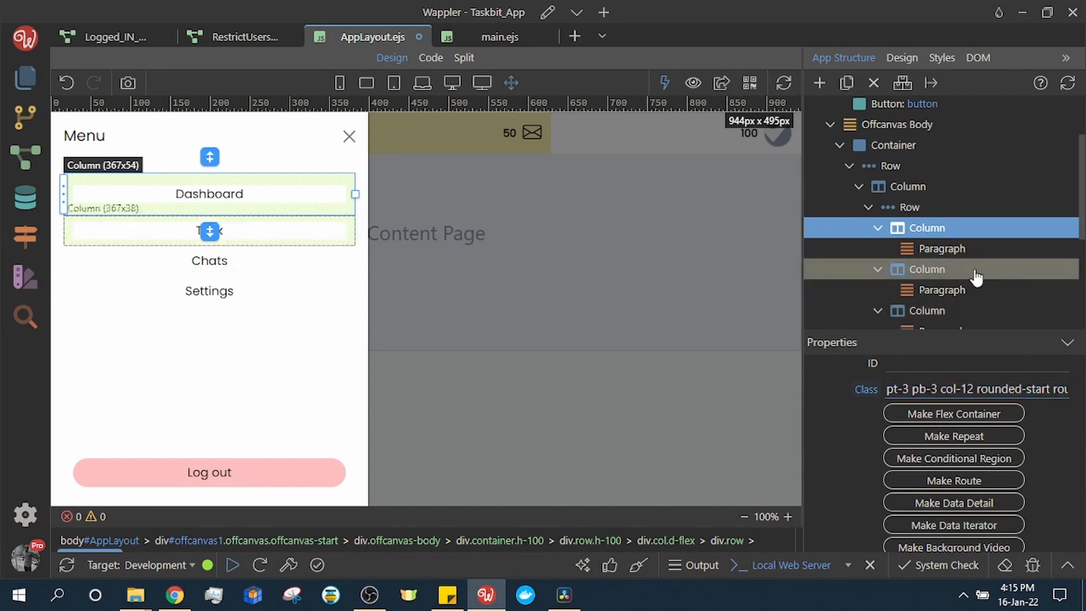
triple_click(992, 386)
key("ctrl+v")
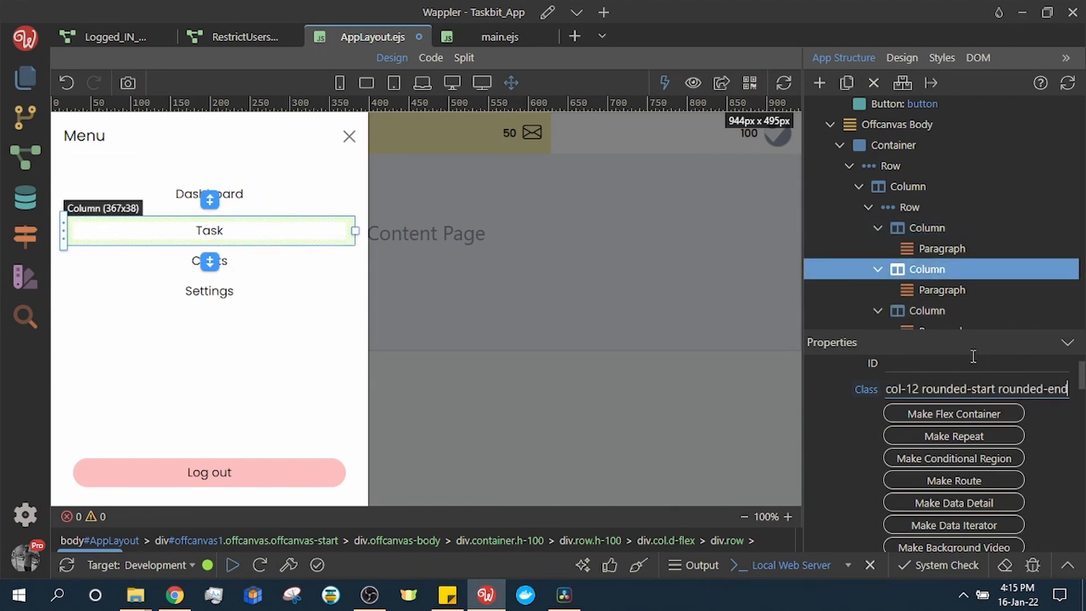
left_click(961, 310)
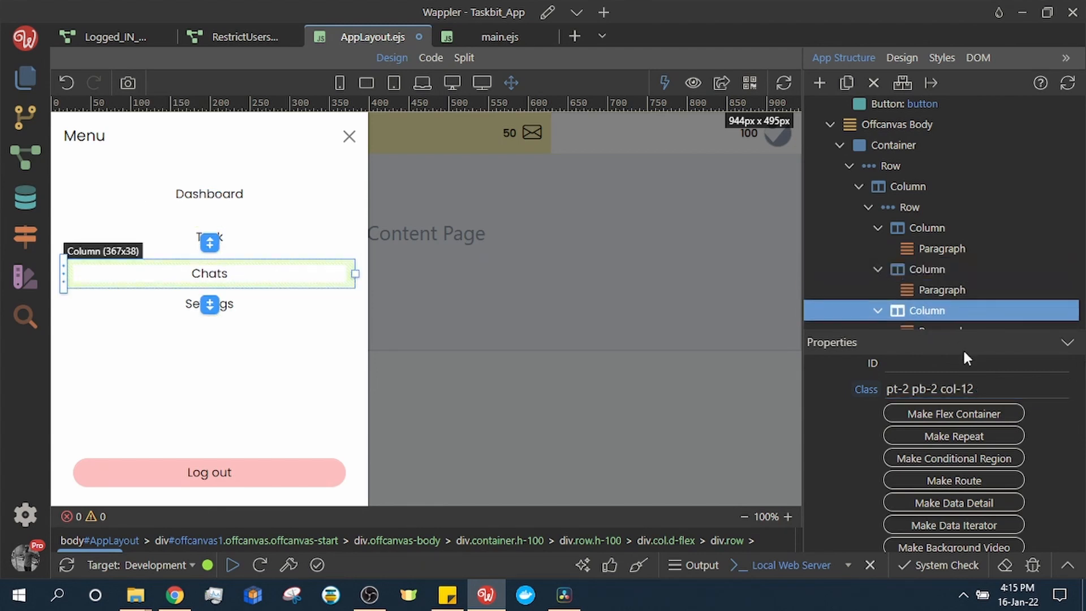
triple_click(971, 383)
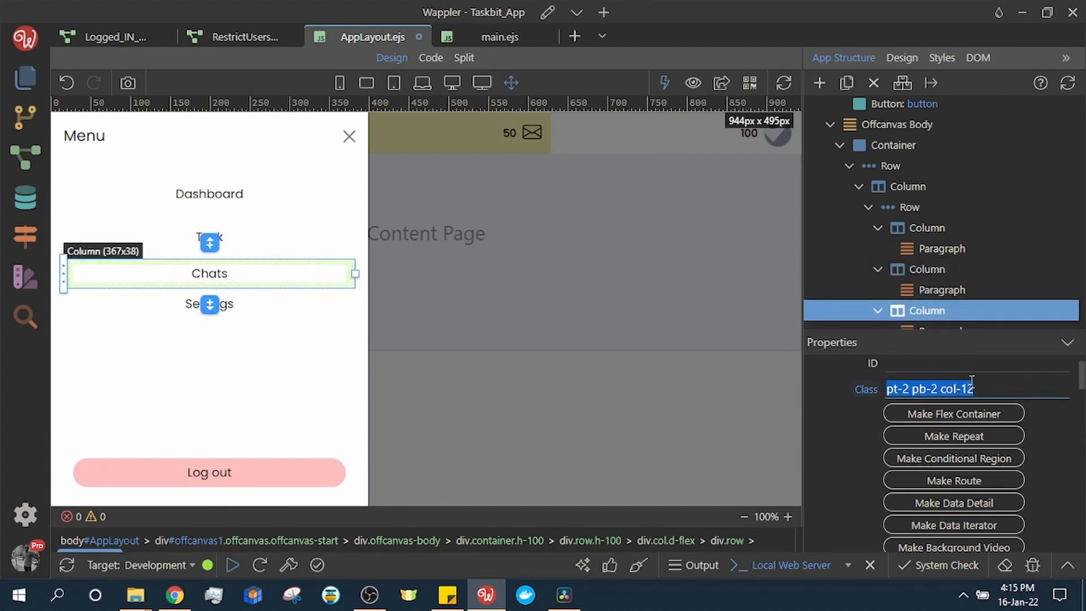
type("pt-3 pb-3 col-12 rounded-start rounded-end")
Step: Replace the Settings column's classes with pt-3 pb-3 col-12 rounded-start rounded-end, and save the layout file
scroll(964, 315, "down", 3)
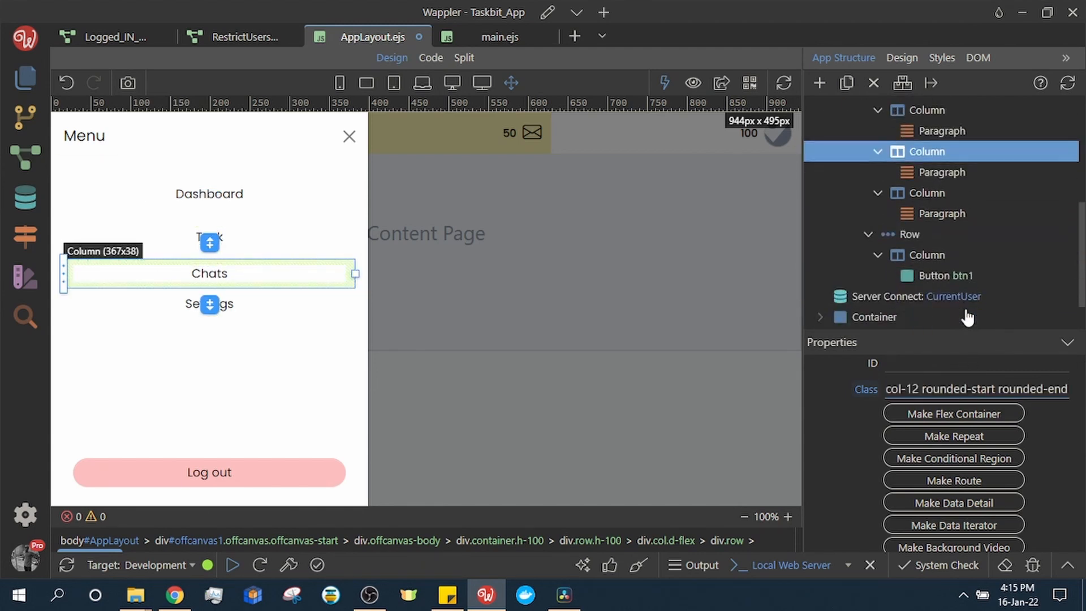
left_click(954, 193)
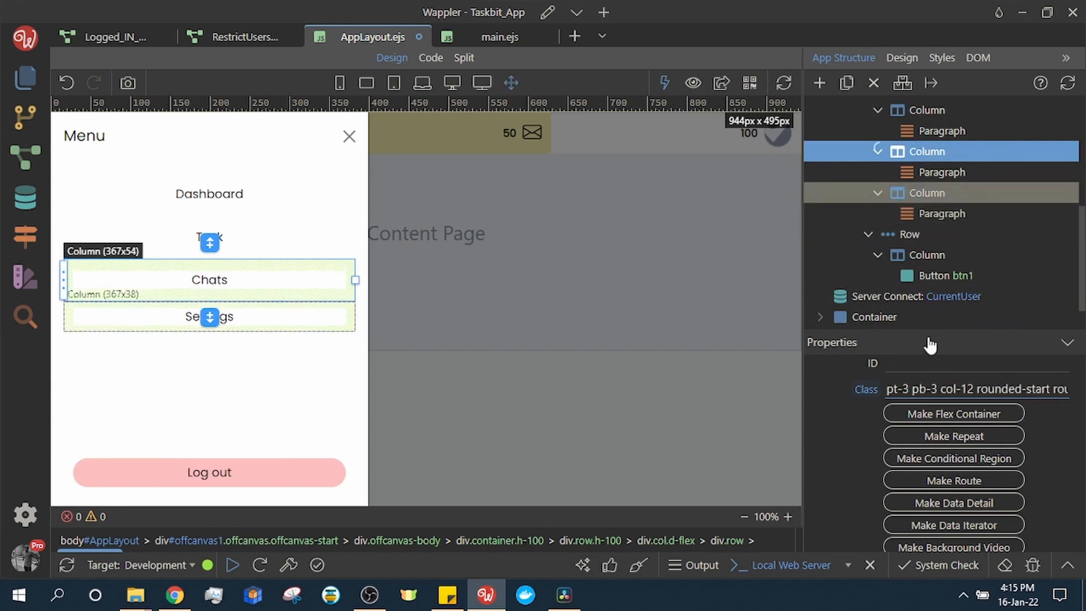
triple_click(942, 389)
type("pt-3 pb-3 col-12 rounded-start rounded-end")
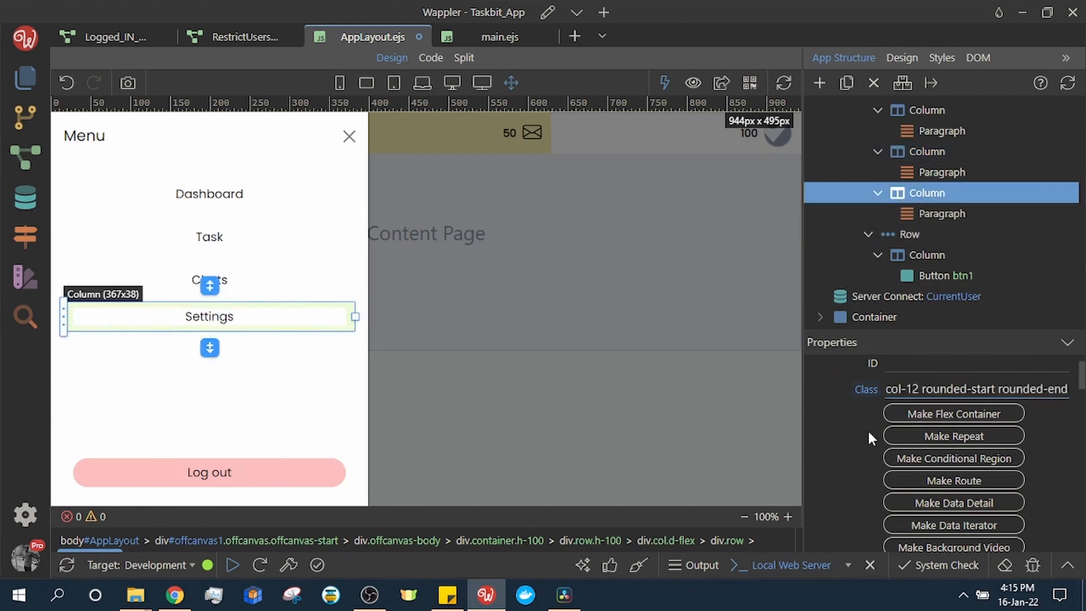
key("Return")
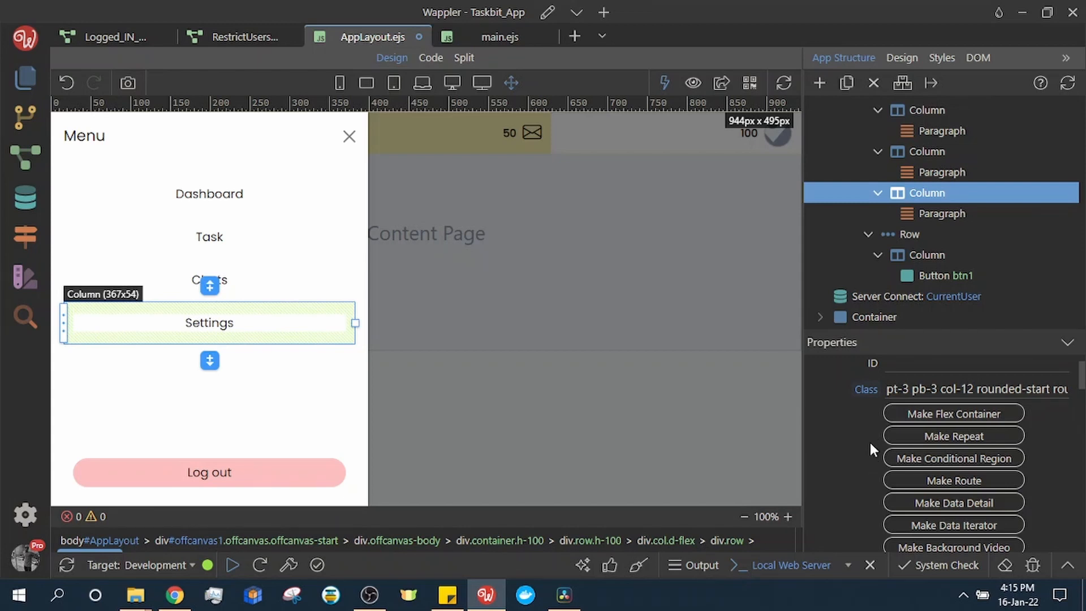
key("ctrl+s")
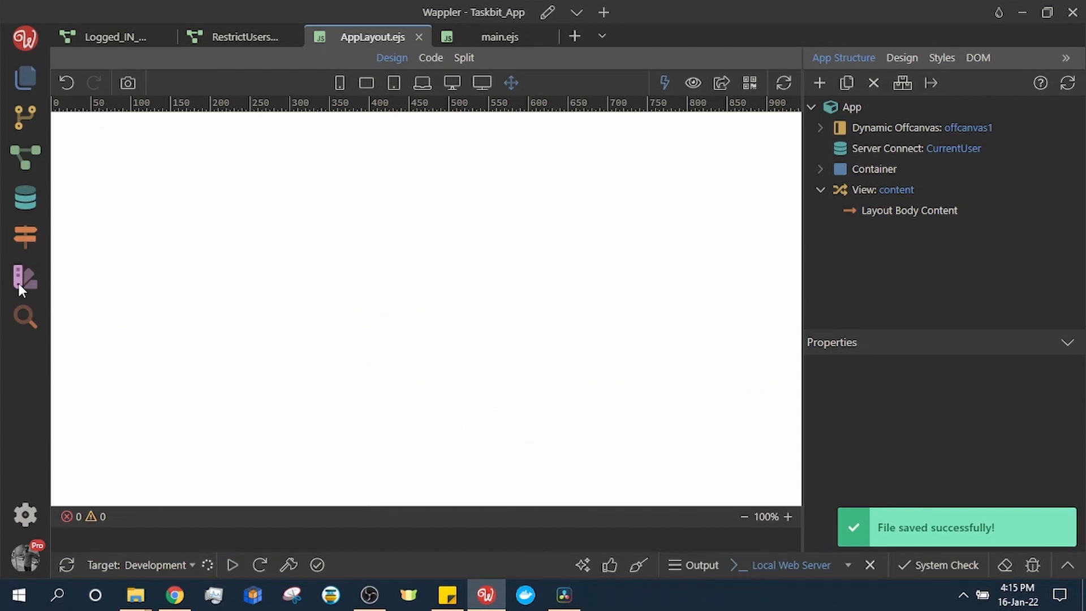
Step: Copy the body background colour #F8F9FC from the Theme Manager, and close the manager
left_click(29, 274)
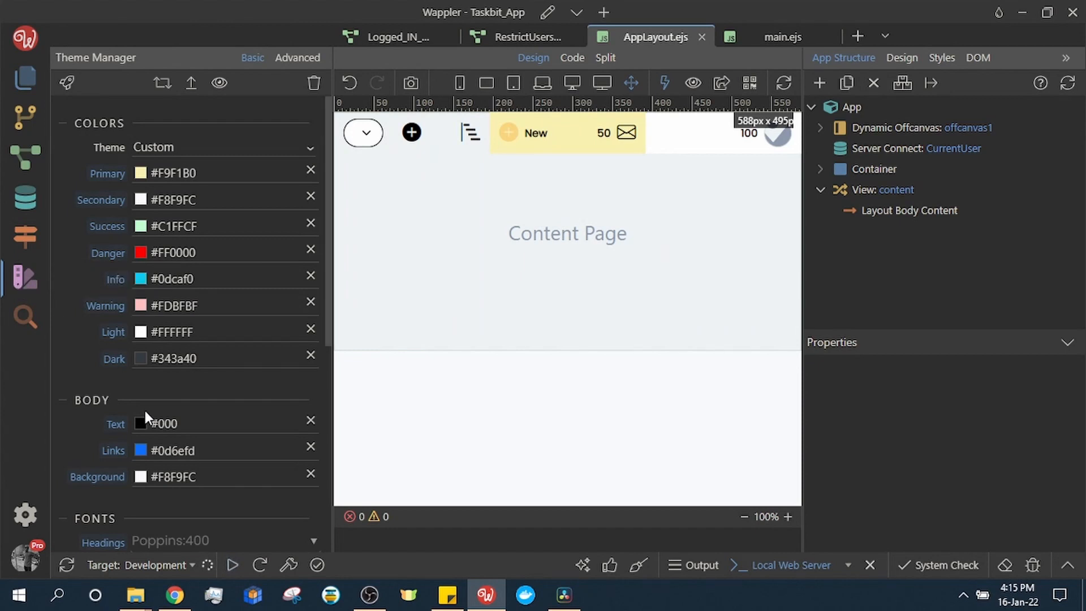
left_click_drag(198, 477, 153, 488)
key("ctrl+c")
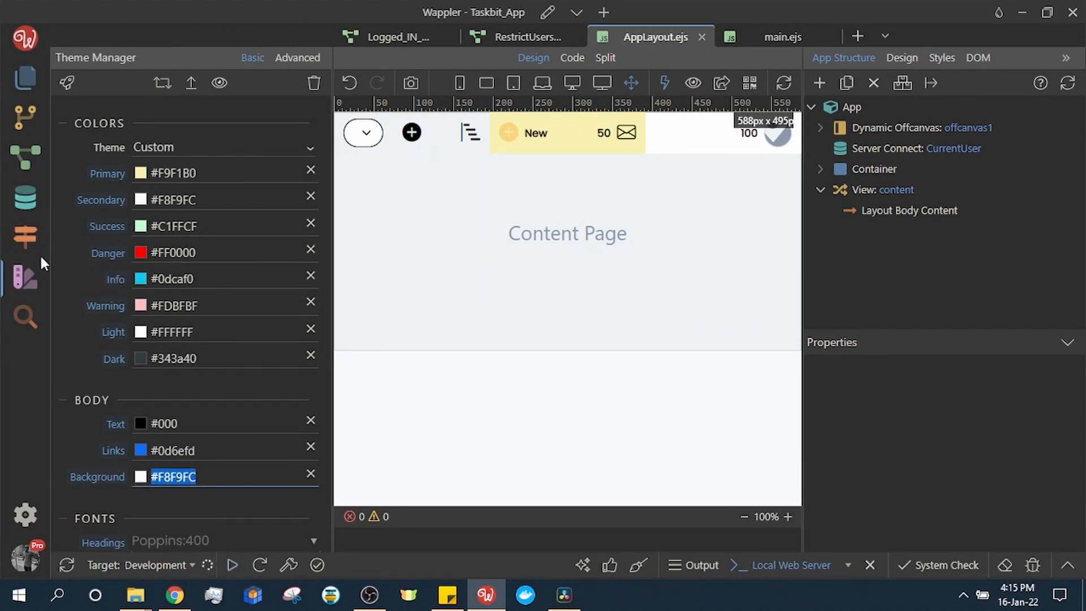
left_click(24, 276)
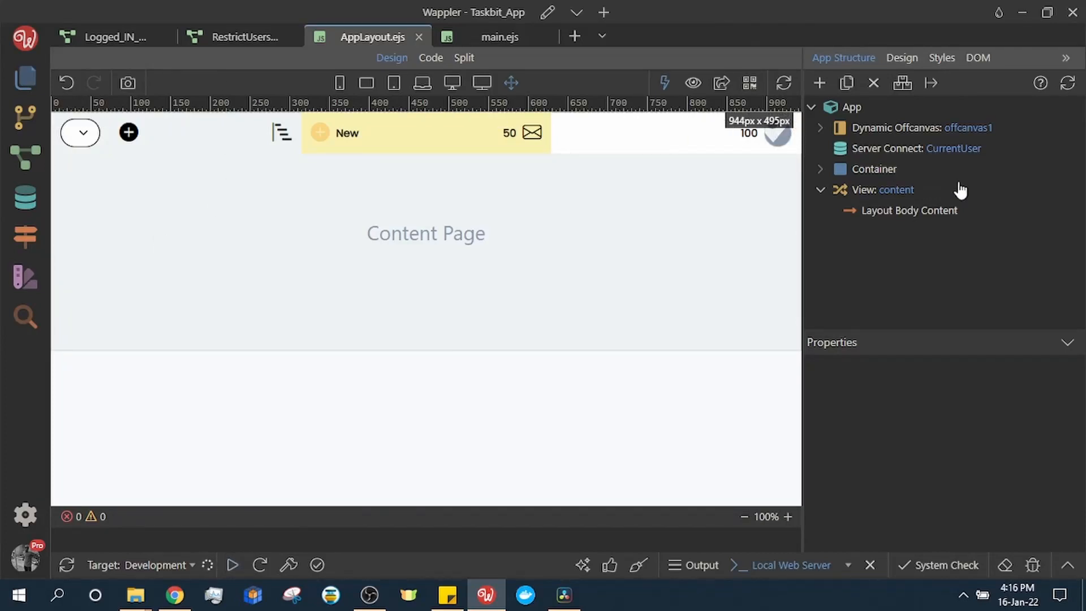
Step: Reopen the offcanvas body and create a new style class Menu-btn on the Dashboard column
left_click(955, 130)
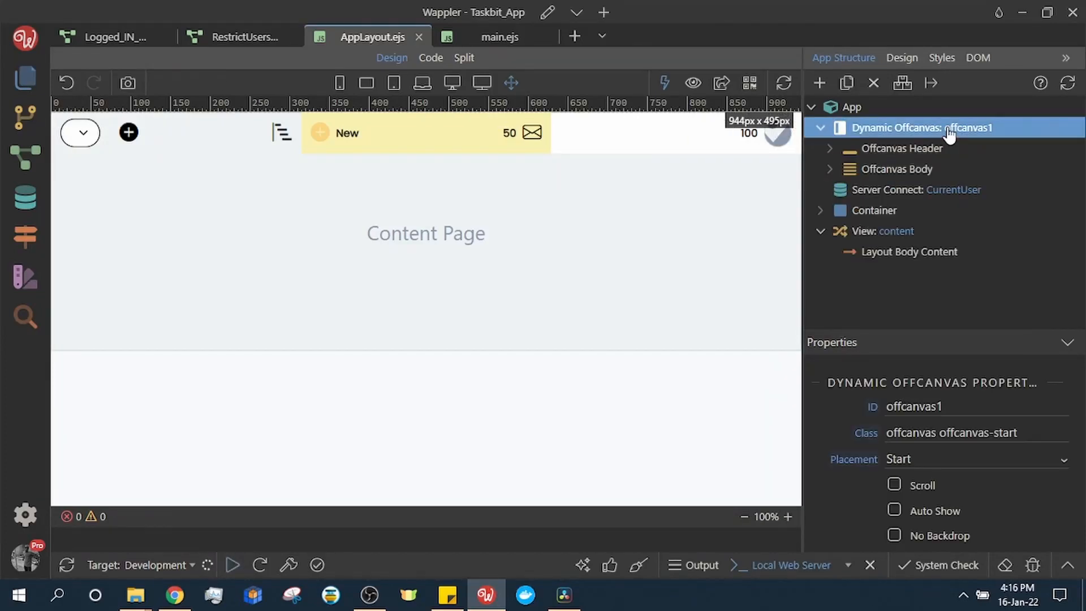
left_click(912, 171)
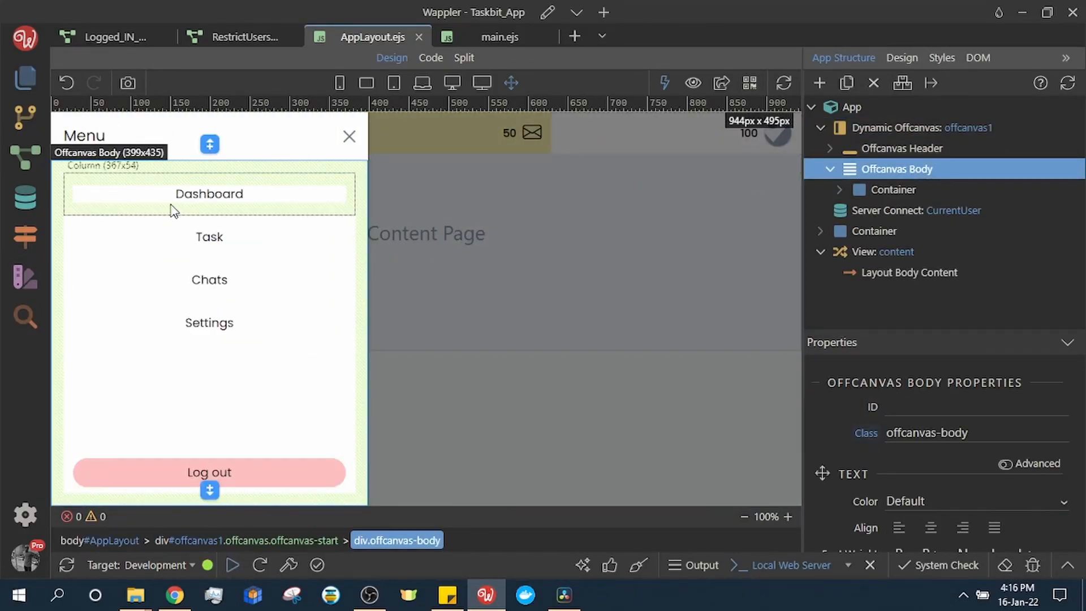
left_click(170, 208)
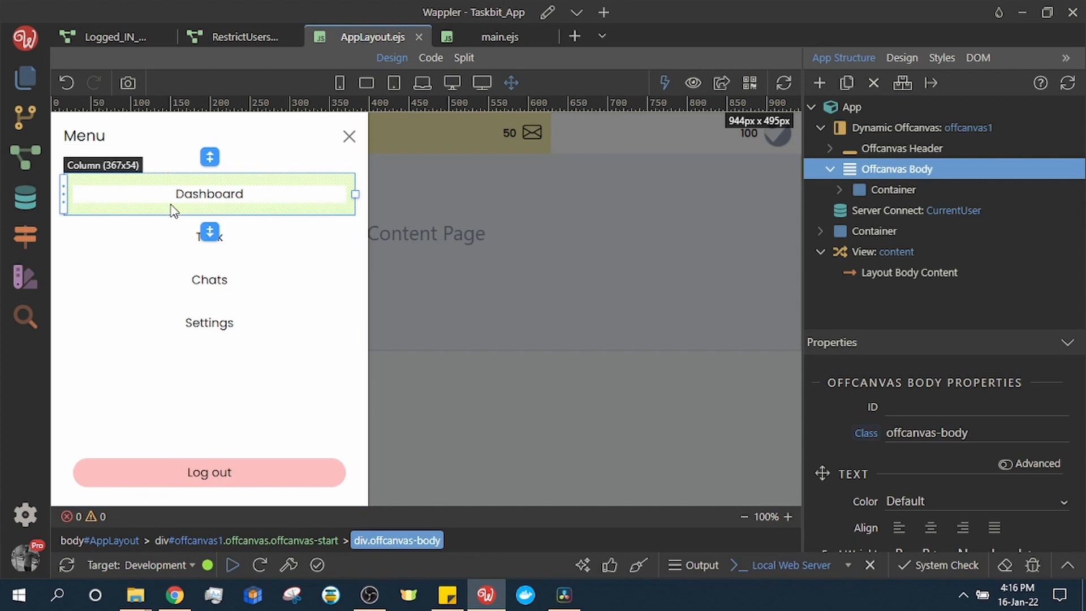
left_click(899, 59)
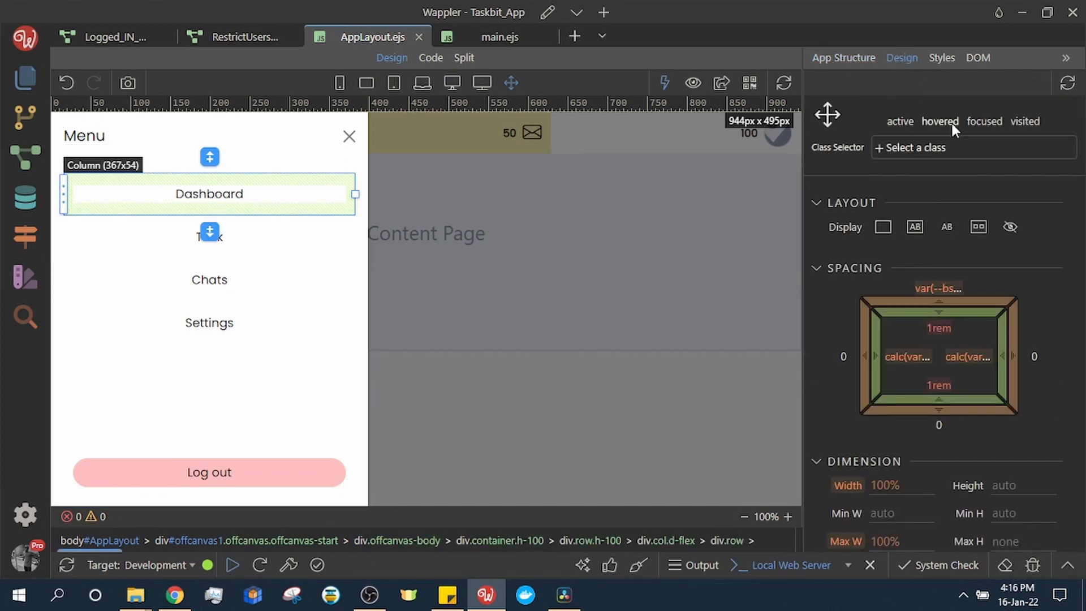
left_click(927, 148)
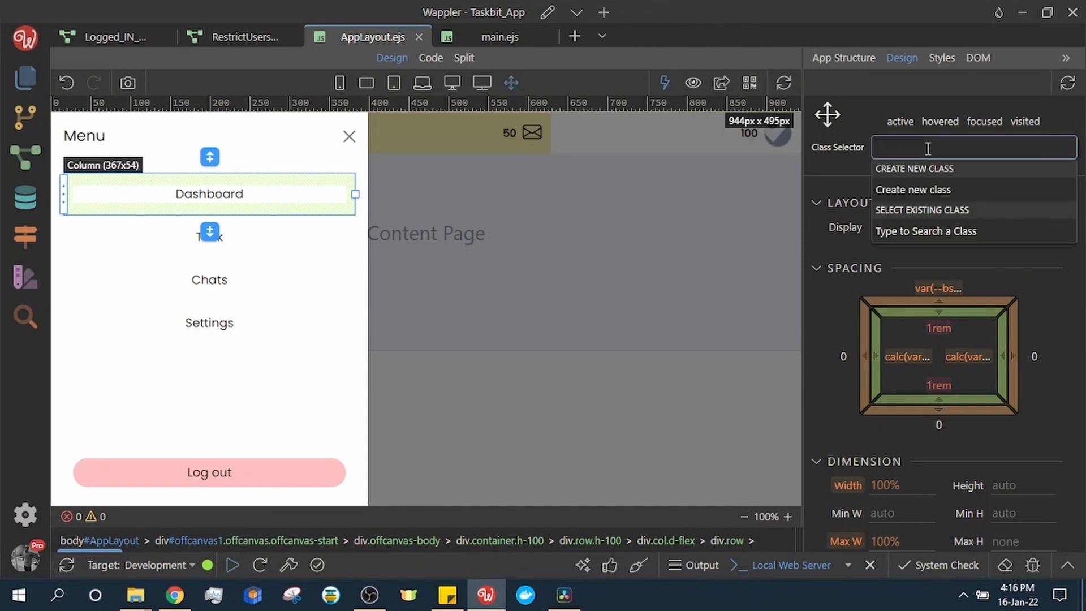
type("Menu")
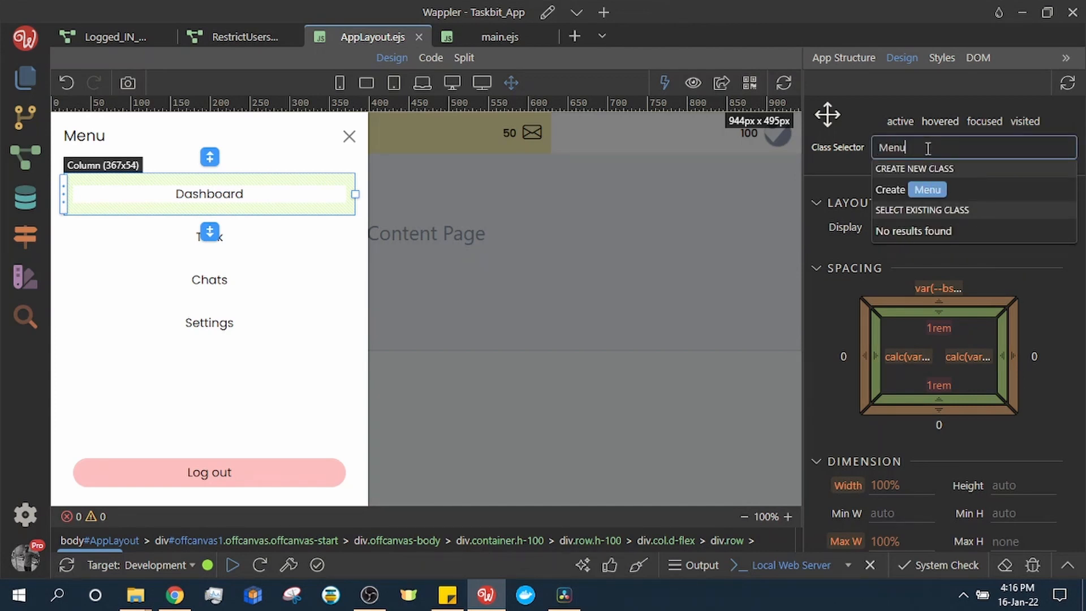
type("-btn")
key("Return")
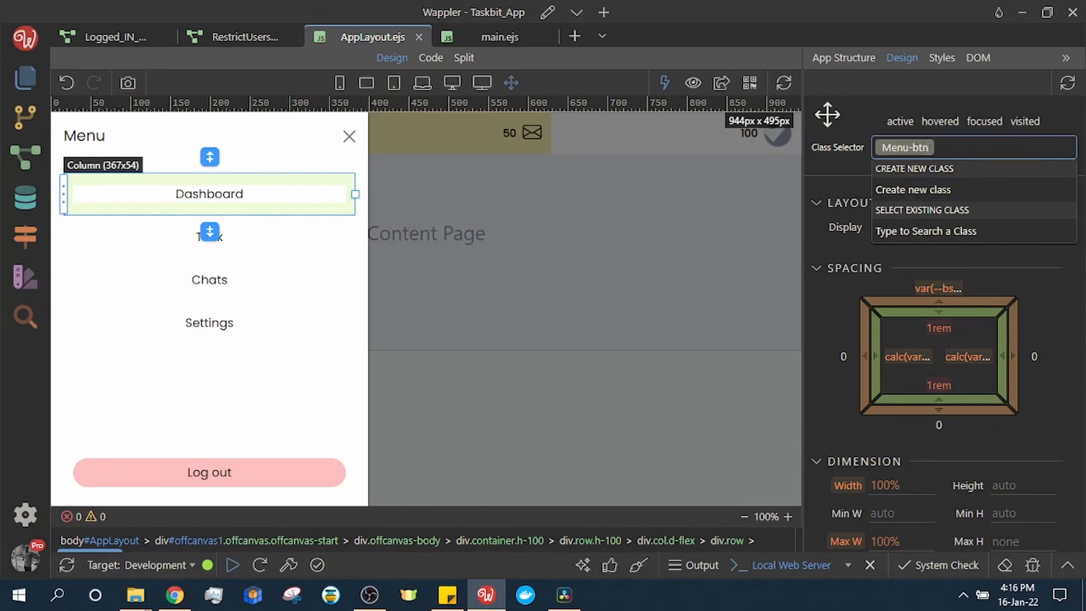
Step: Give the Menu-btn class a hovered-state background colour of #F8F9FC, and save the layout file
scroll(913, 385, "down", 1)
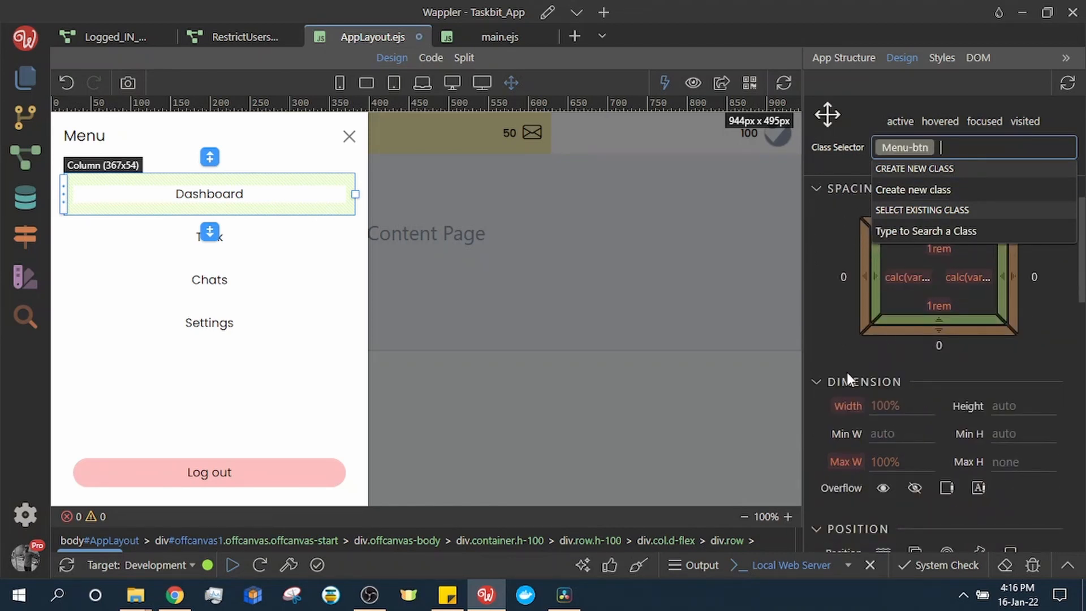
left_click(939, 121)
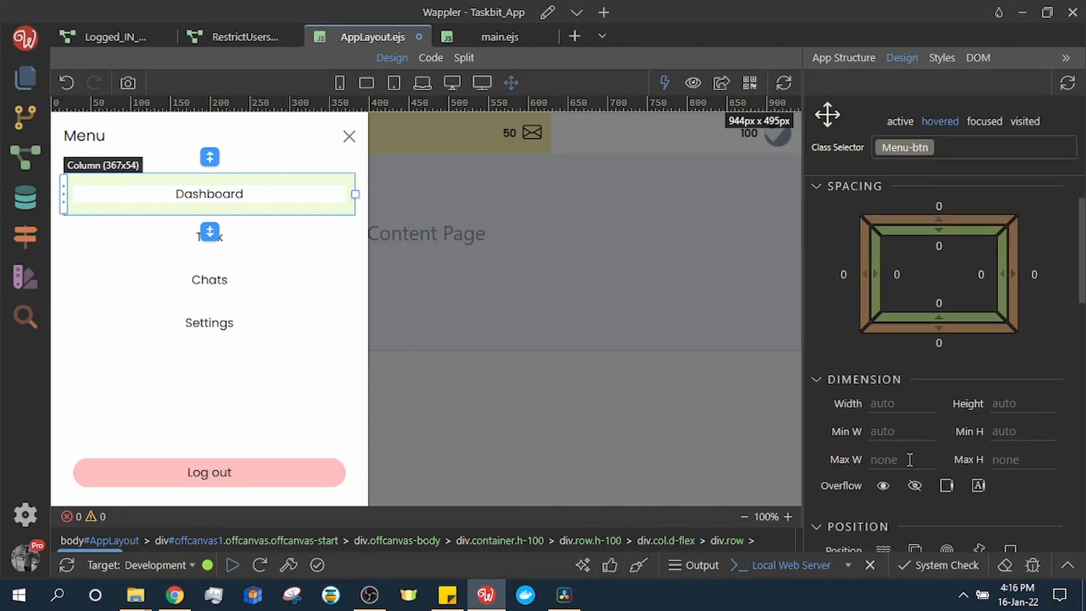
scroll(907, 457, "down", 4)
scroll(909, 461, "down", 5)
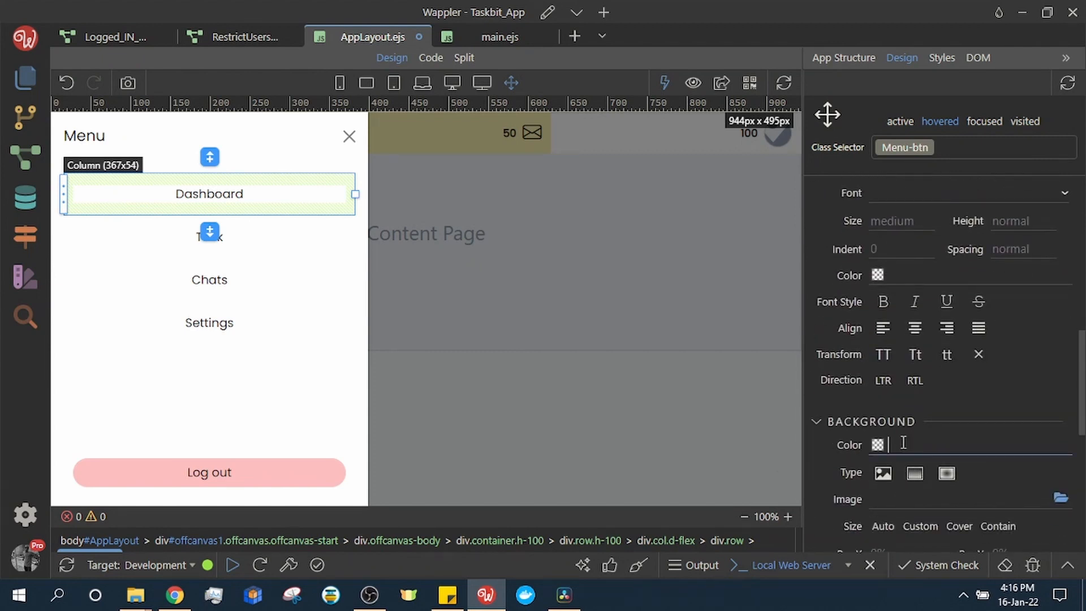
left_click(903, 443)
key("ctrl+v")
key("Return")
key("ctrl+s")
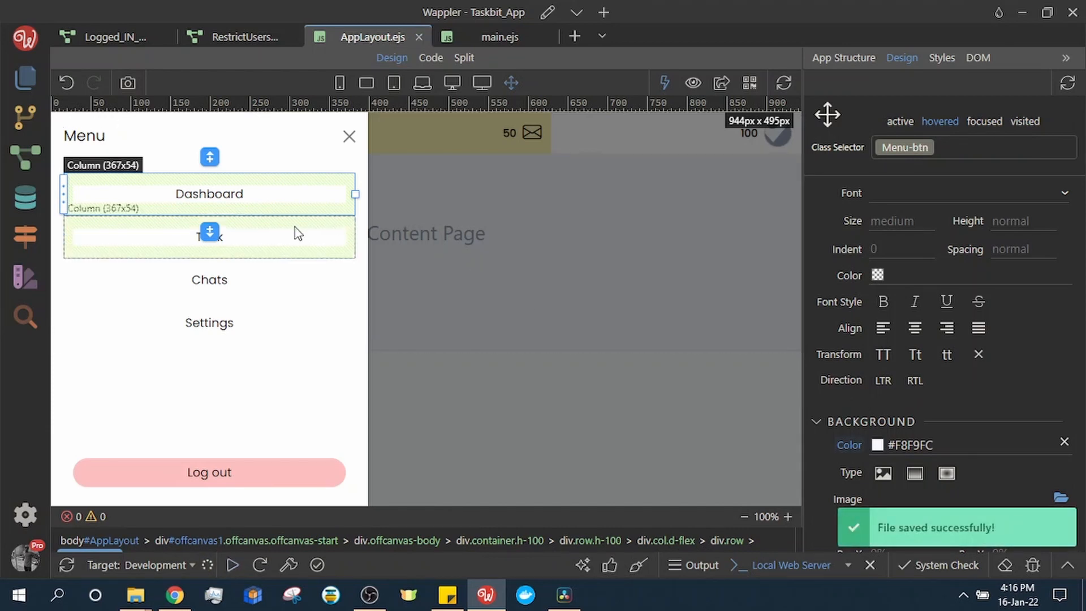
Step: Apply the existing Menu-btn class to the Task column in the offcanvas menu
left_click(312, 235)
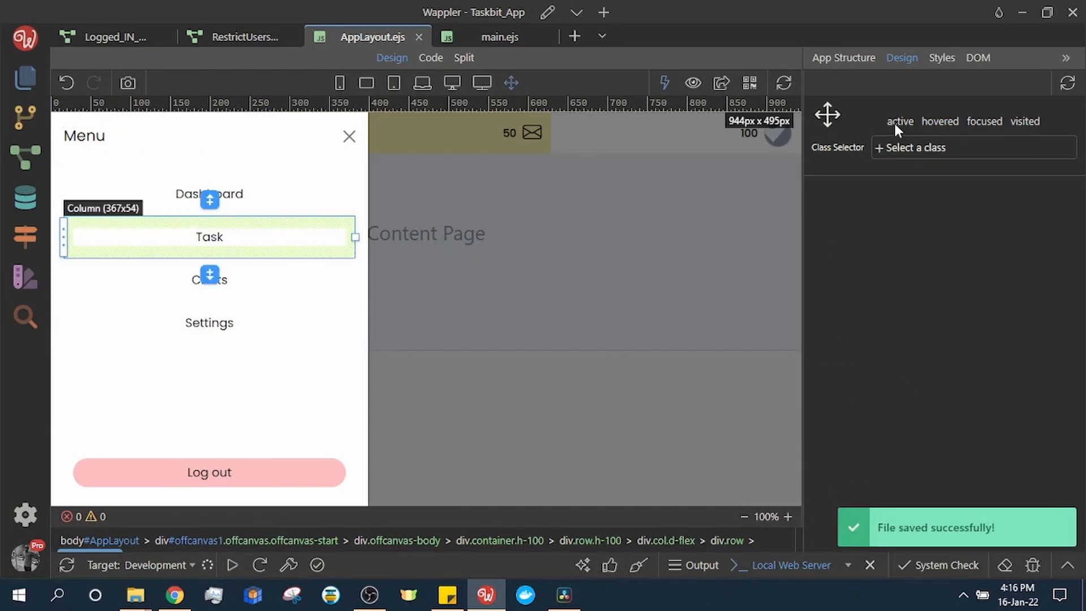
left_click(905, 147)
type("me")
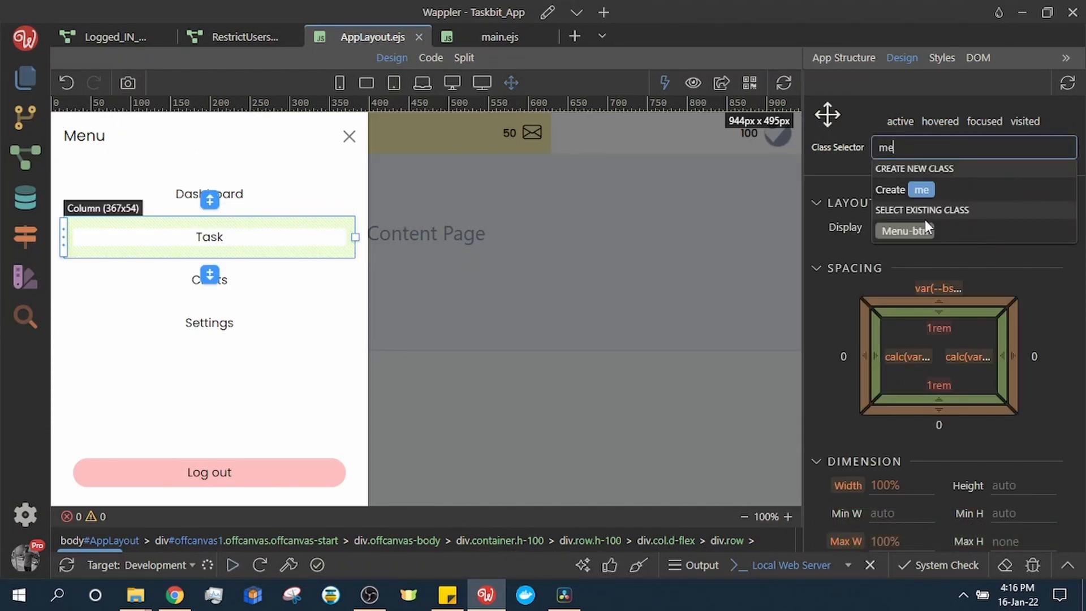
left_click(925, 226)
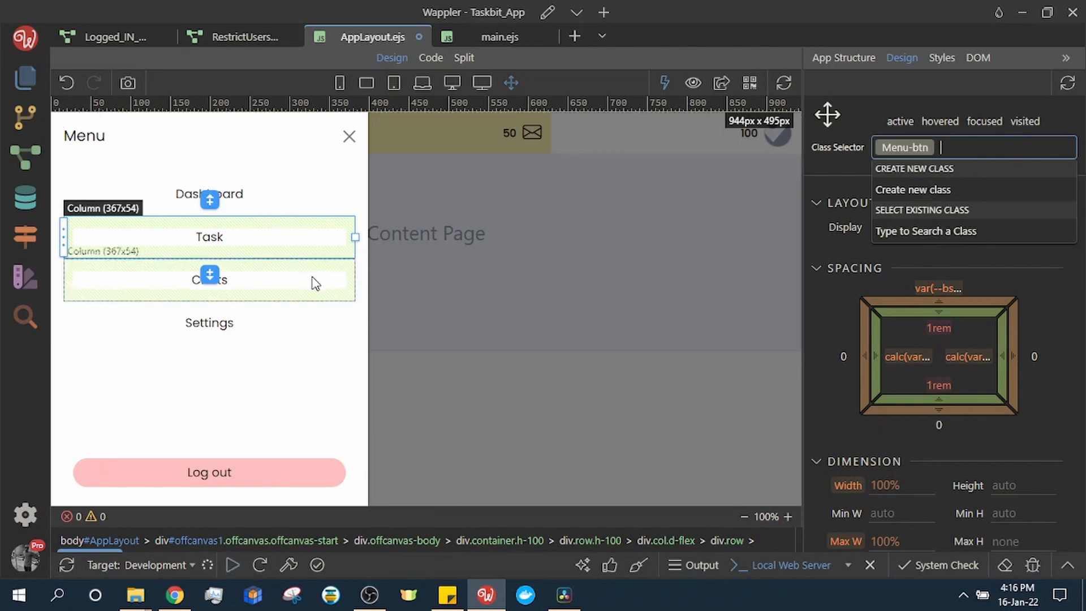
Step: Apply the existing Menu-btn class to the Chats paragraph
left_click(315, 282)
left_click(978, 147)
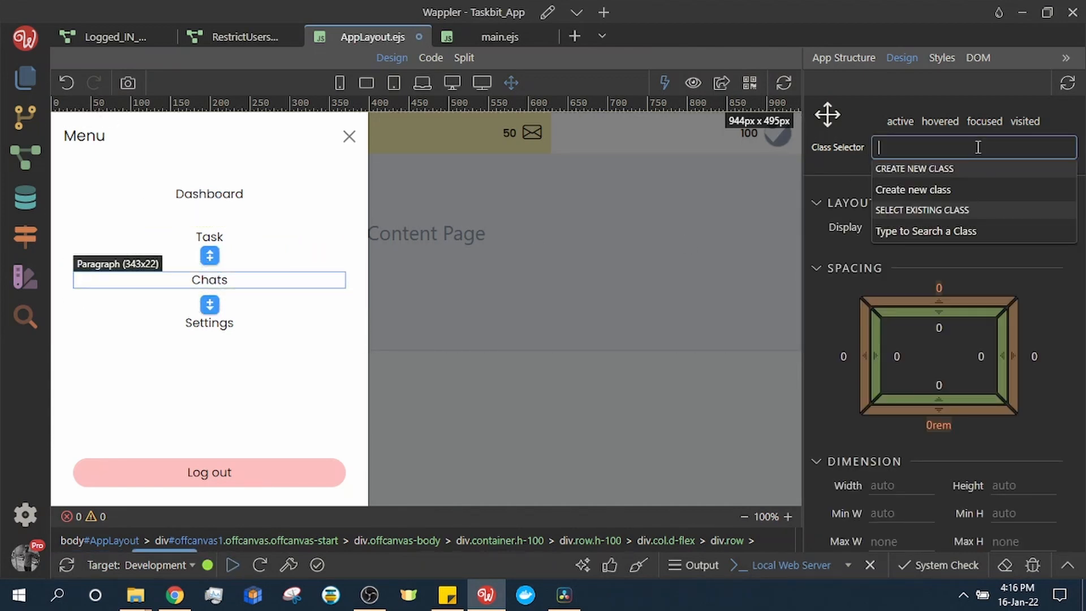
type("men")
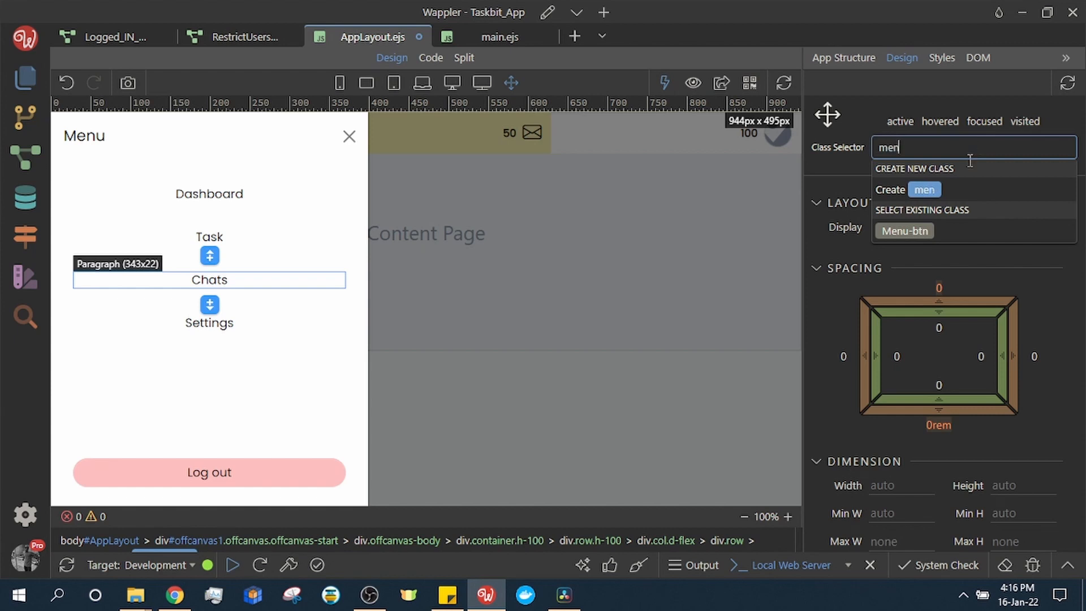
left_click(920, 231)
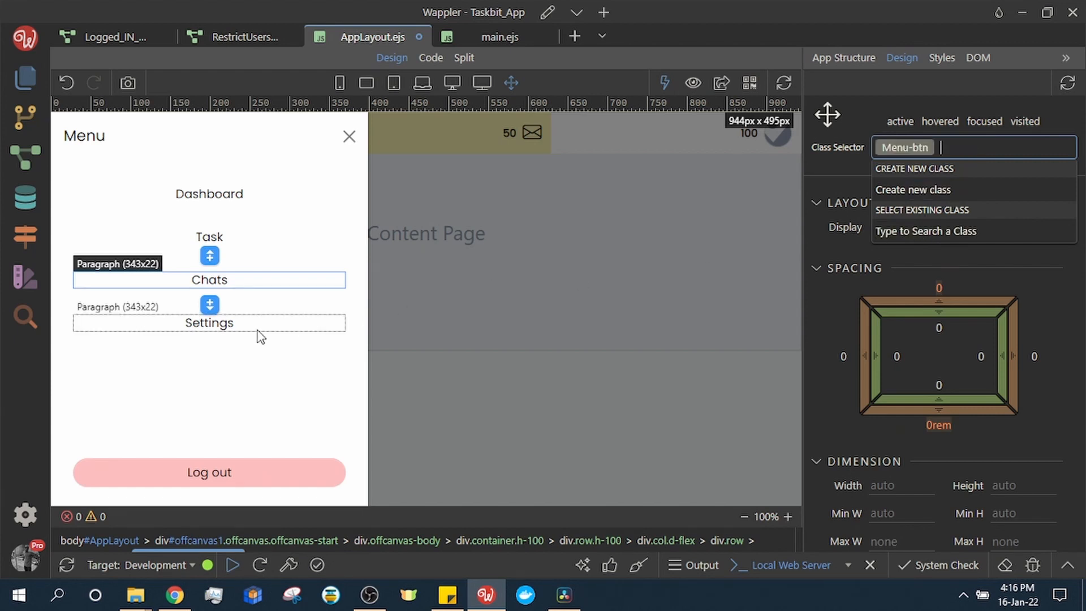
Step: Apply the existing Menu-btn class to the Settings column, and save the layout file
left_click(317, 316)
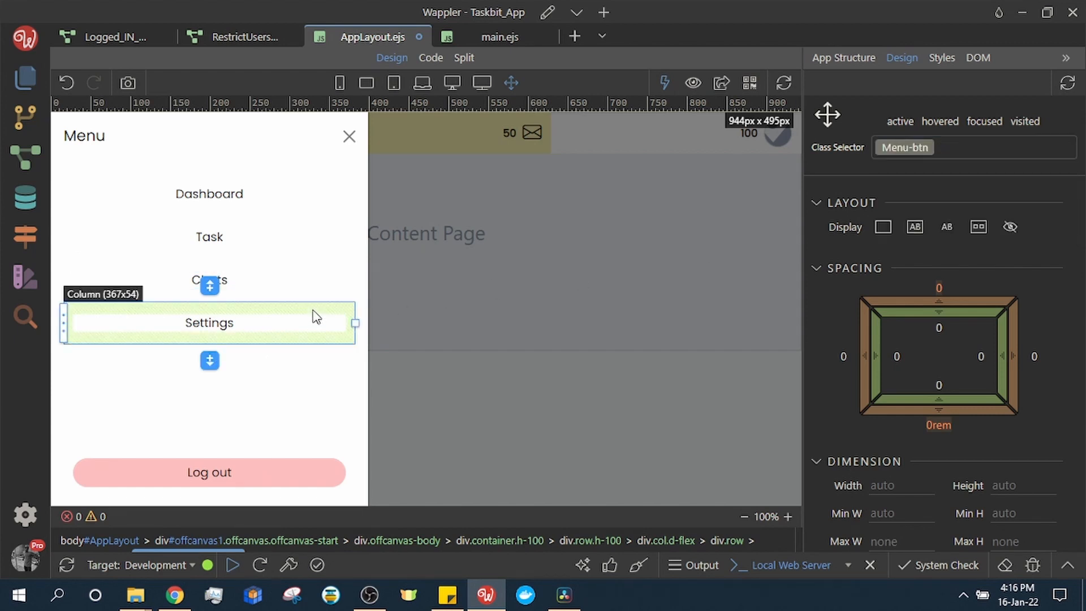
left_click(967, 144)
type("men")
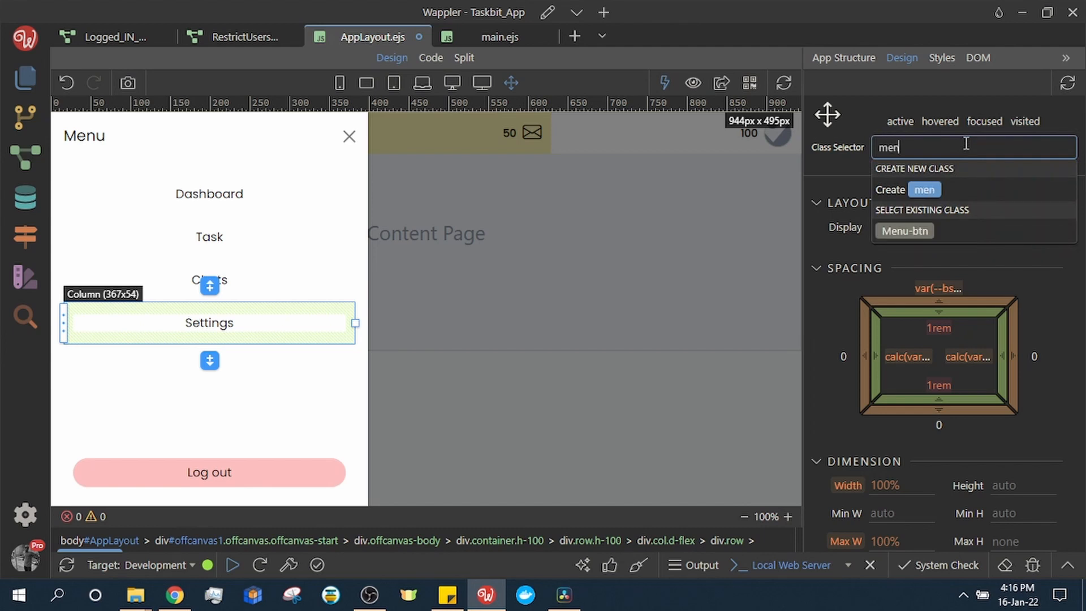
type("u")
left_click(903, 230)
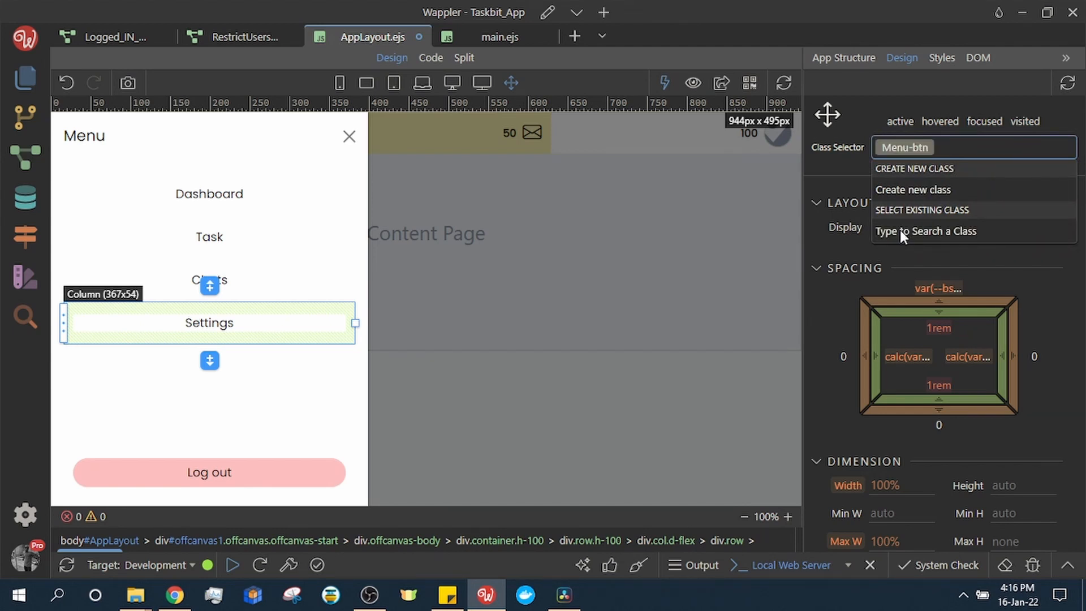
left_click(836, 288)
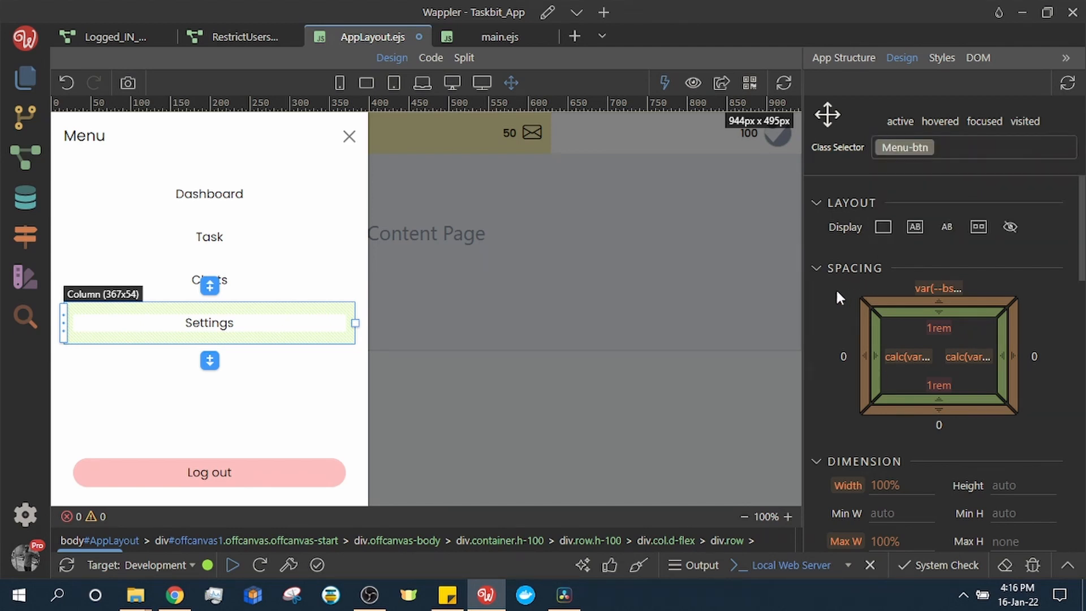
key("ctrl+s")
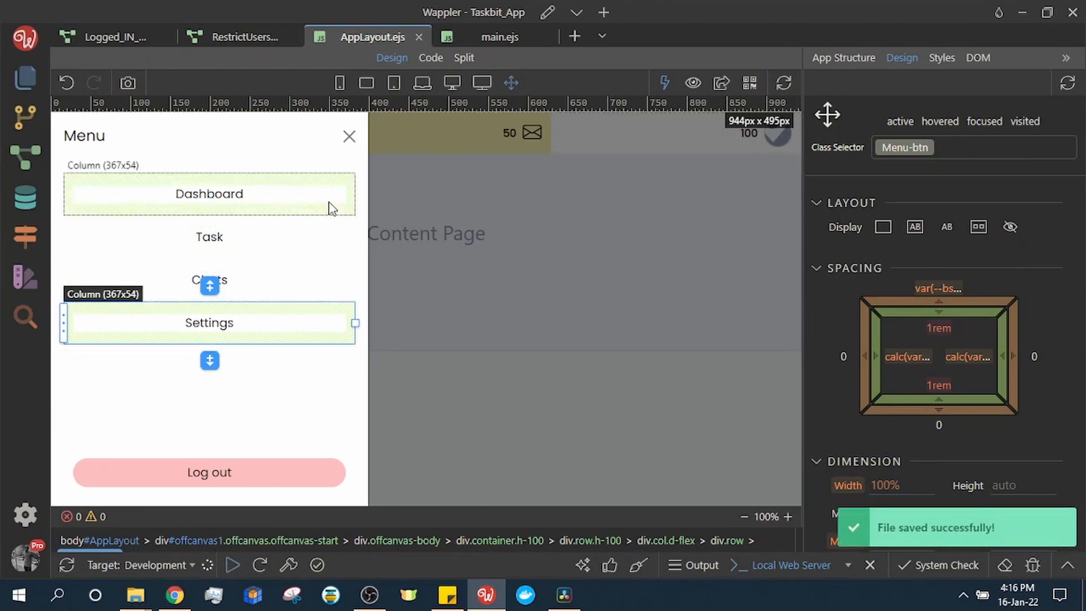
Step: Examine the Dashboard column's Menu-btn styles, in both the normal and hovered states, down to the background colour
left_click(342, 190)
left_click(347, 184)
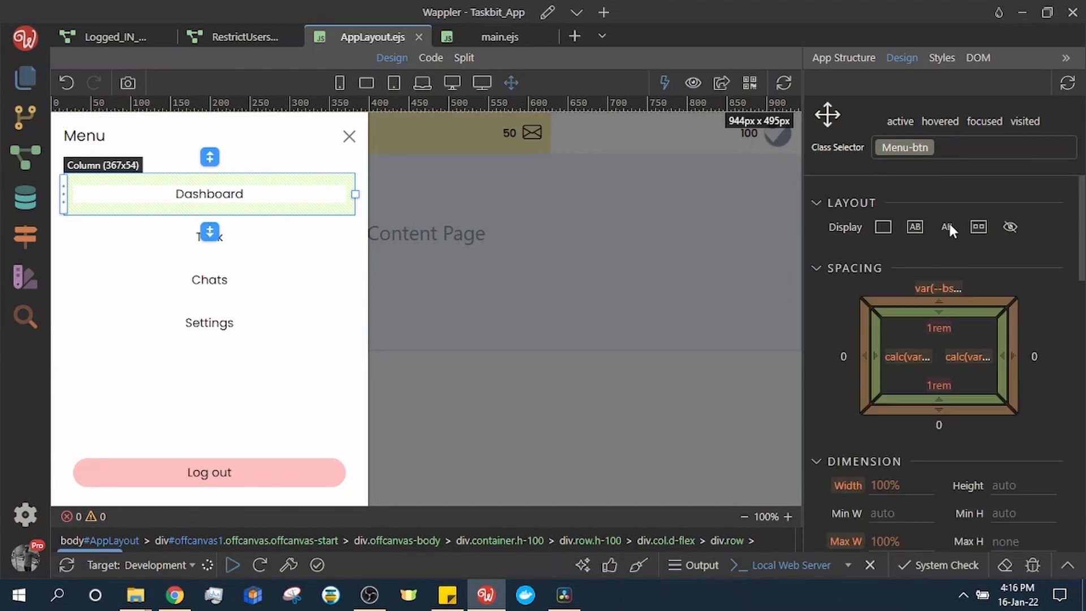
scroll(948, 226, "down", 5)
scroll(963, 266, "down", 2)
scroll(964, 286, "up", 1)
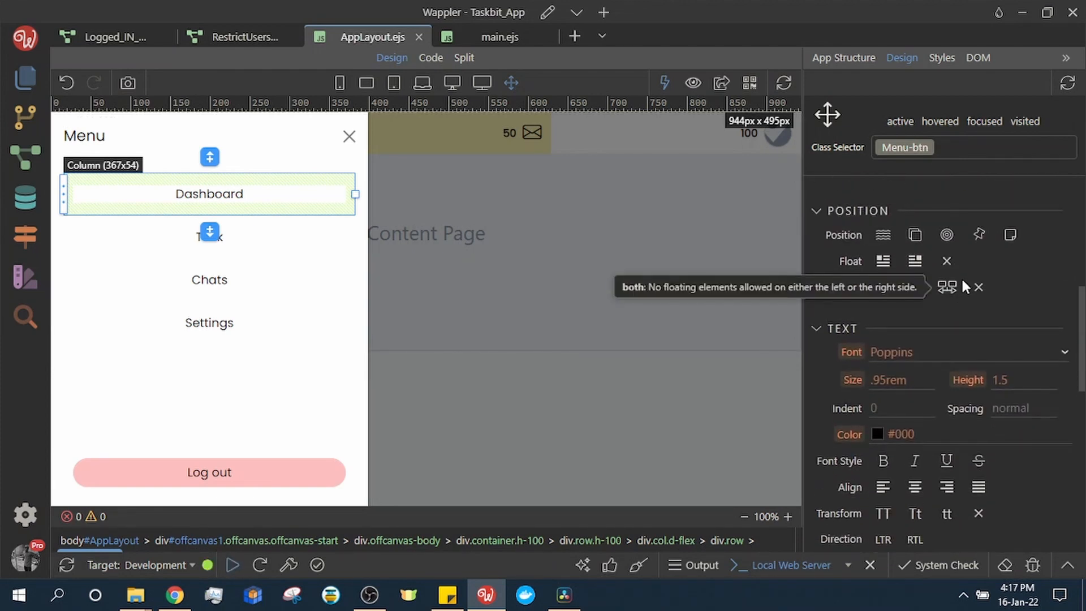
scroll(964, 285, "down", 2)
scroll(964, 285, "up", 5)
scroll(961, 276, "up", 4)
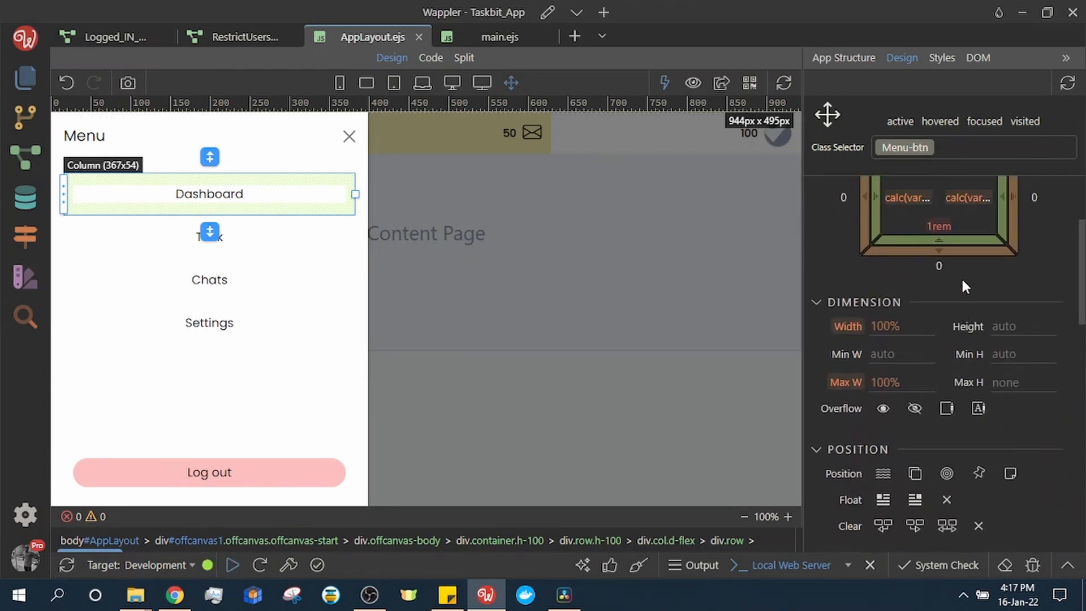
scroll(946, 242, "down", 3)
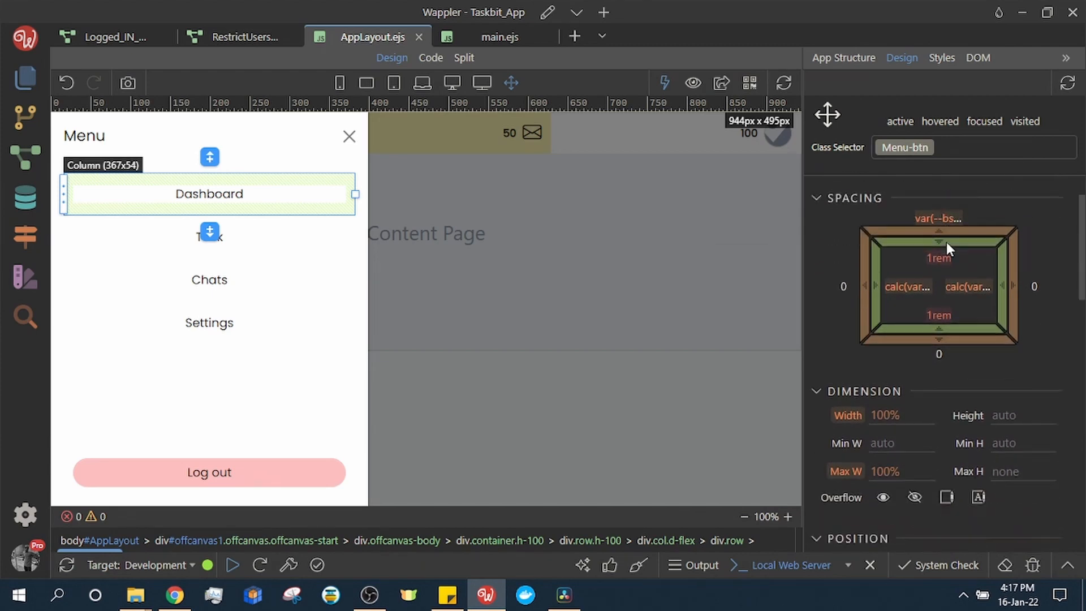
scroll(945, 240, "up", 3)
scroll(945, 239, "down", 5)
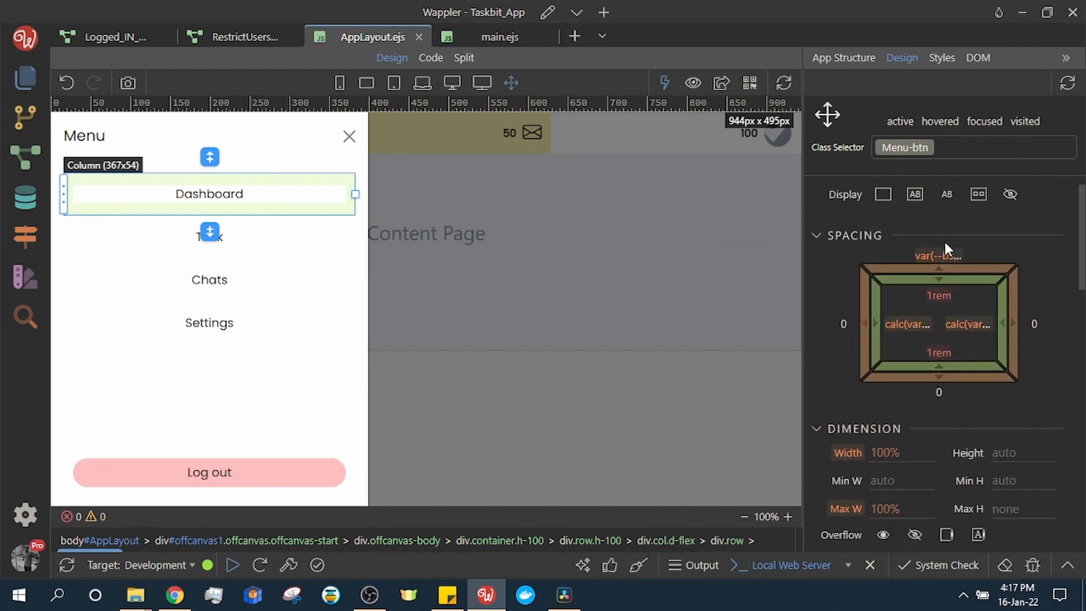
left_click(936, 125)
scroll(952, 310, "up", 5)
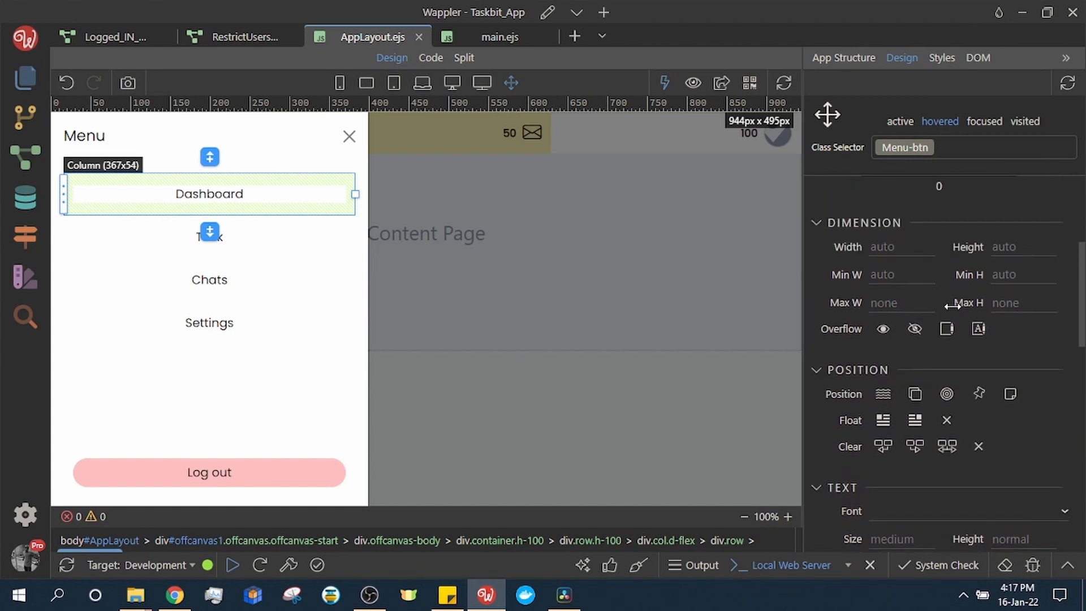
scroll(952, 308, "down", 7)
scroll(952, 306, "down", 1)
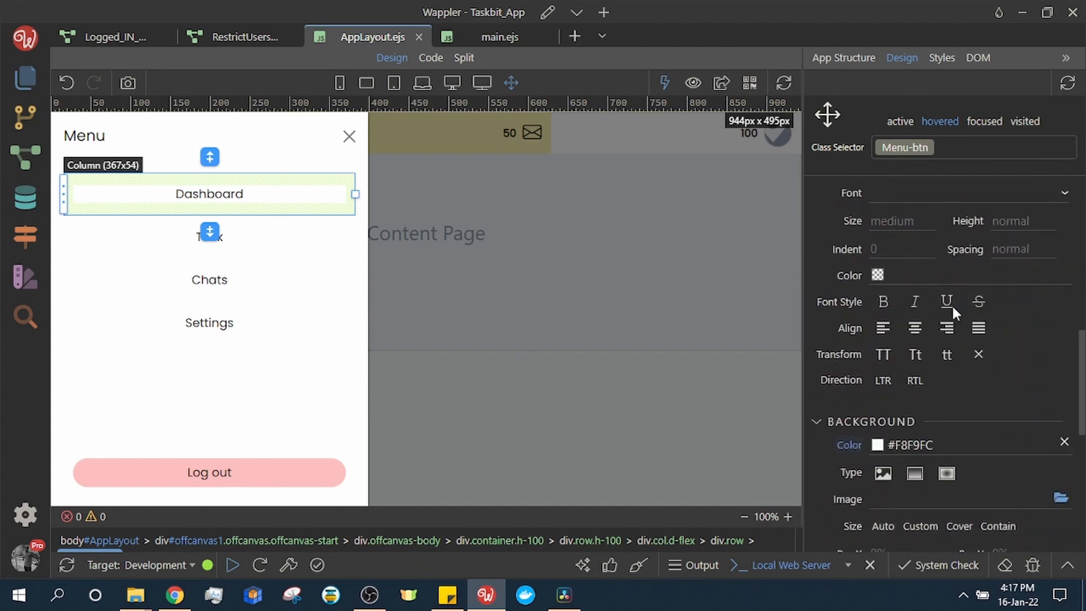
Step: Check the Menu-btn hovered-state background on the Task column and the class assignment of the Chats column
left_click(343, 236)
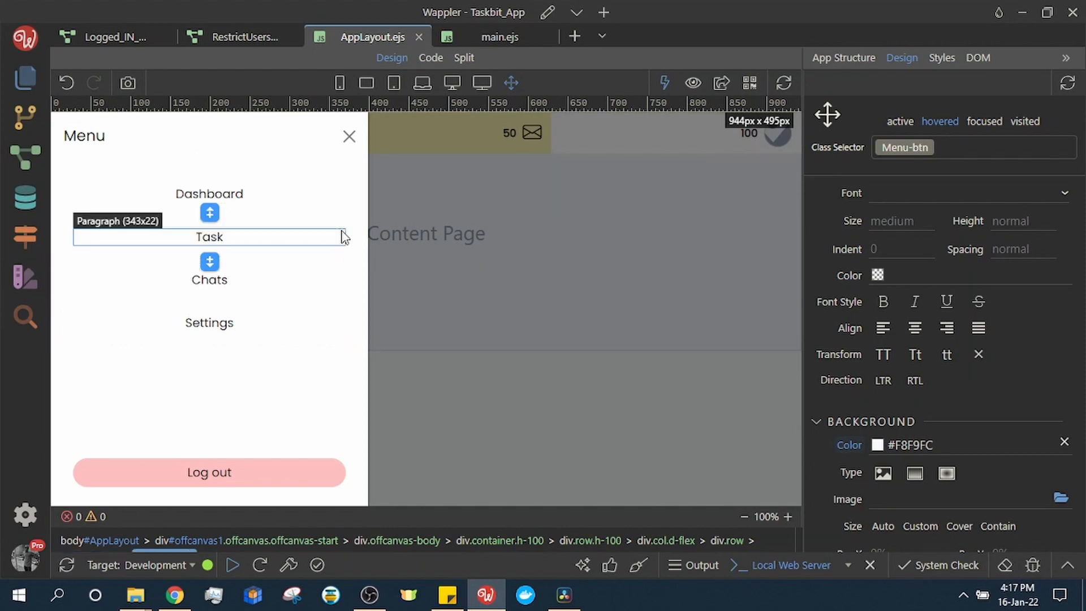
left_click(350, 236)
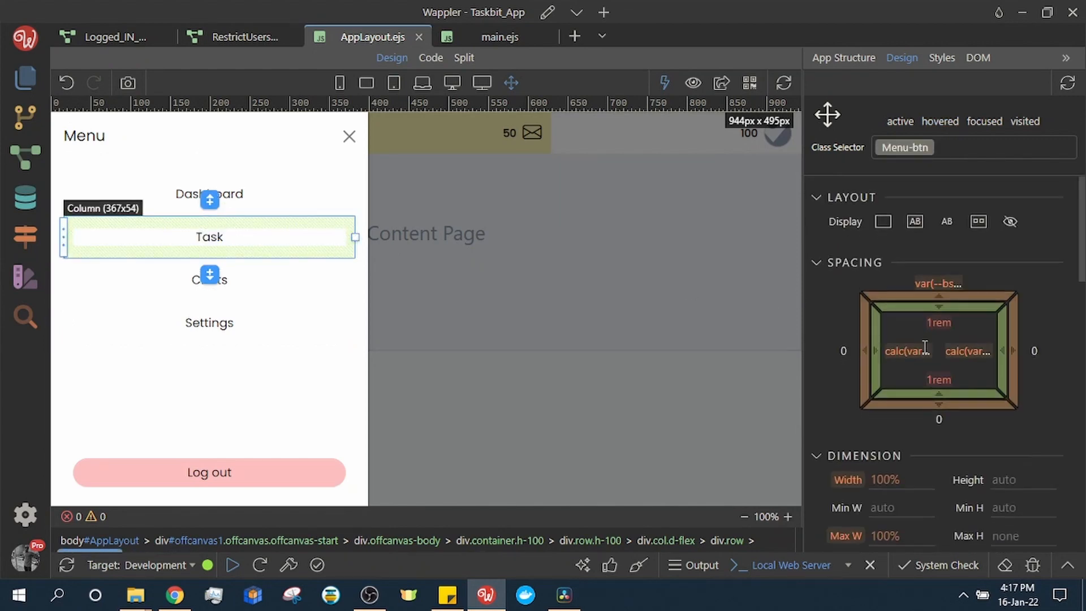
scroll(928, 378, "down", 10)
scroll(931, 394, "down", 1)
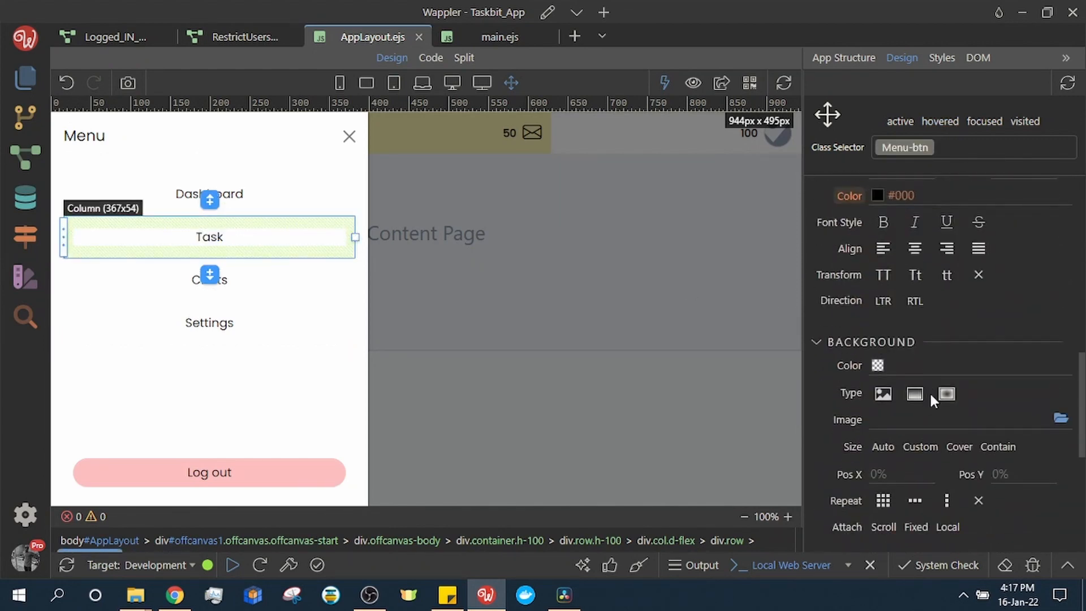
left_click(940, 123)
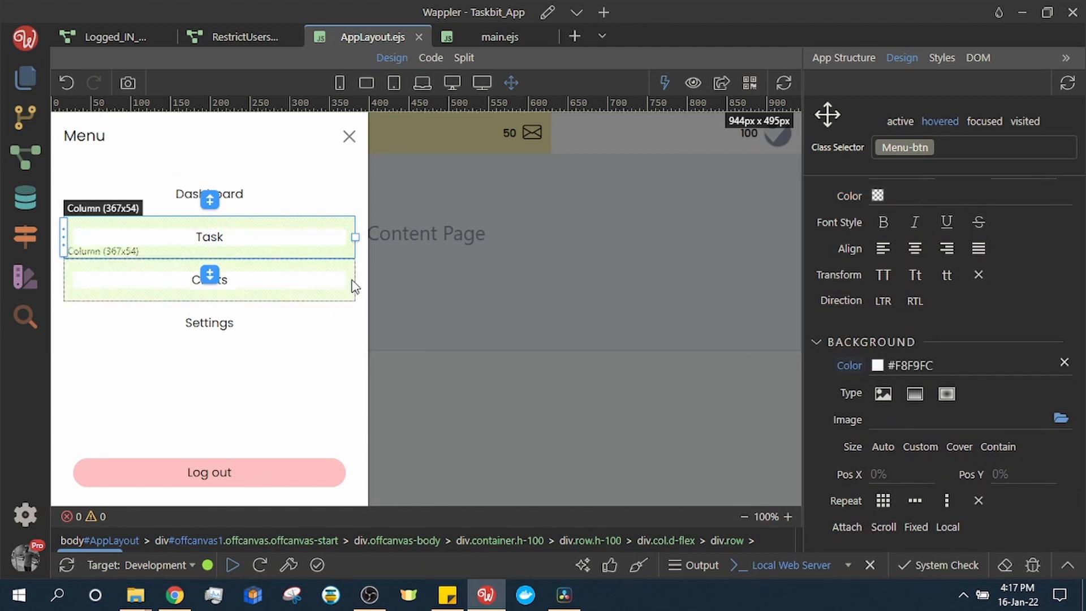
left_click(351, 283)
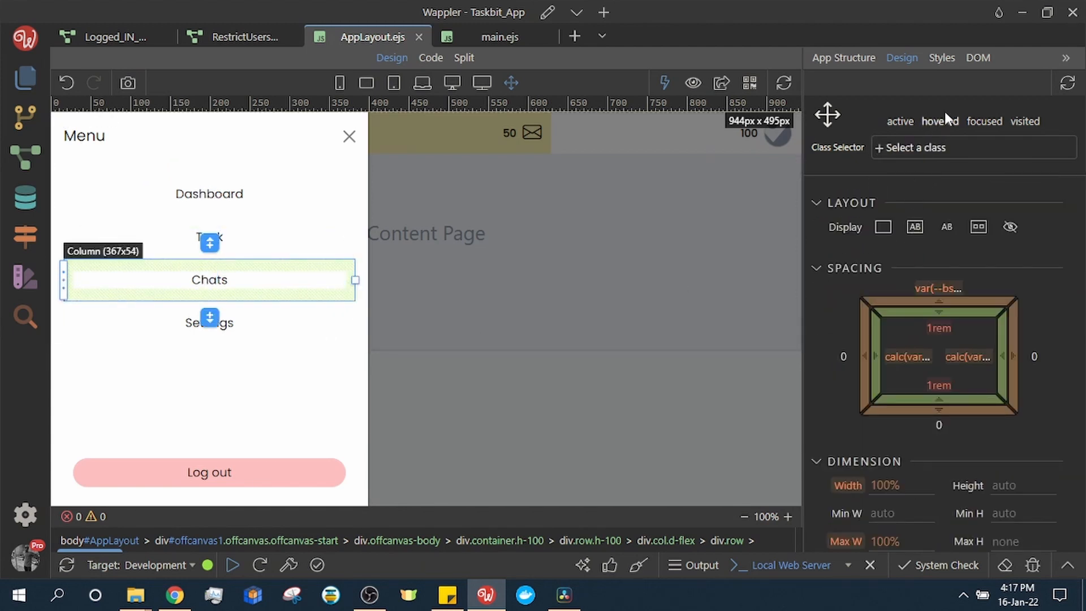
scroll(903, 442, "down", 3)
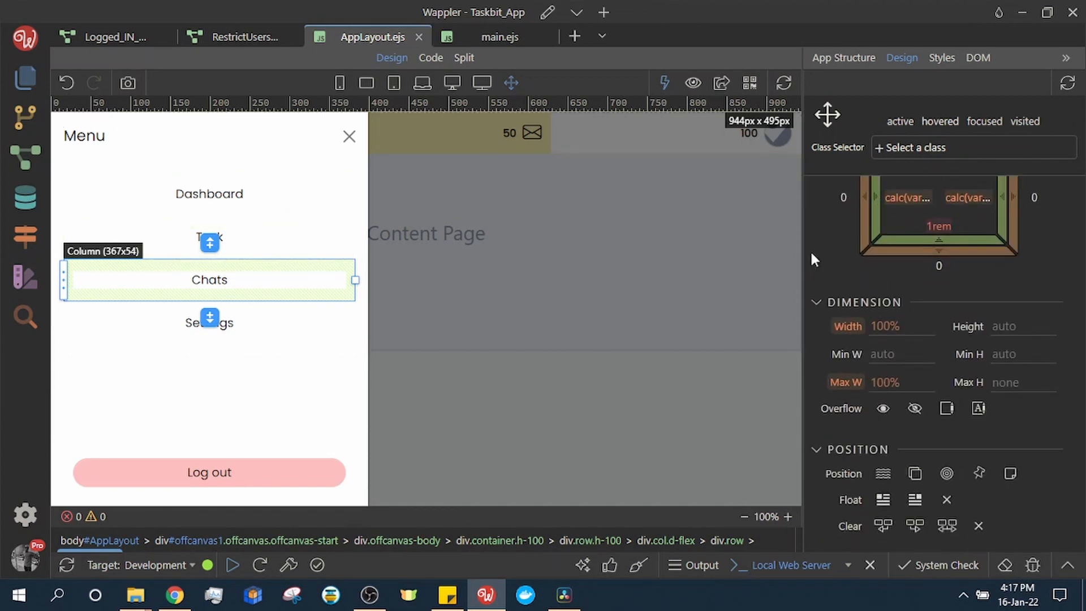
Step: Preview the offcanvas menu live to test the entries' hover effect, and return to editing
left_click(851, 59)
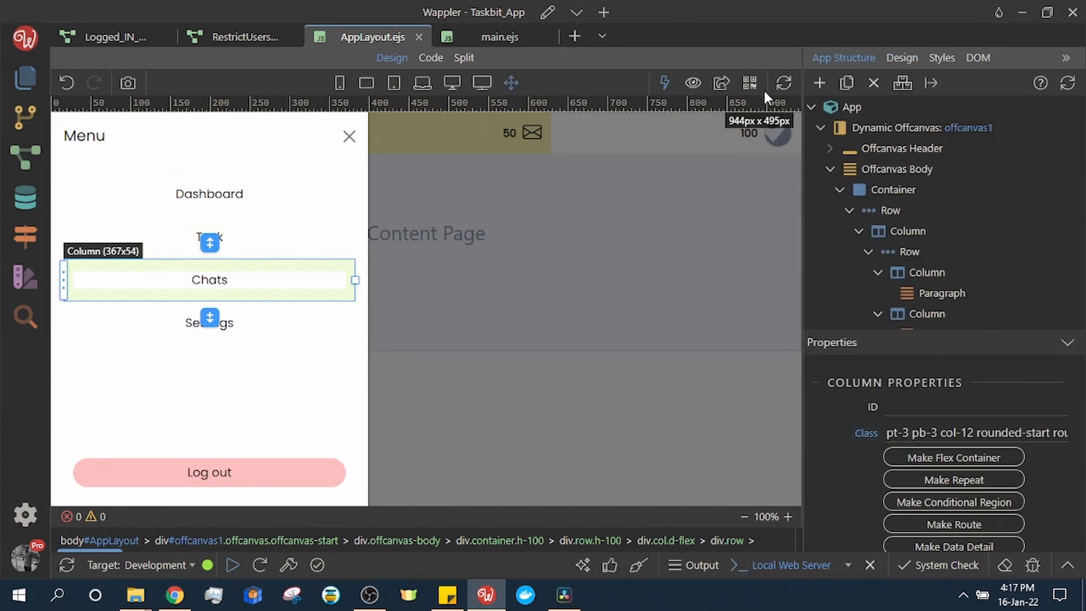
left_click(694, 83)
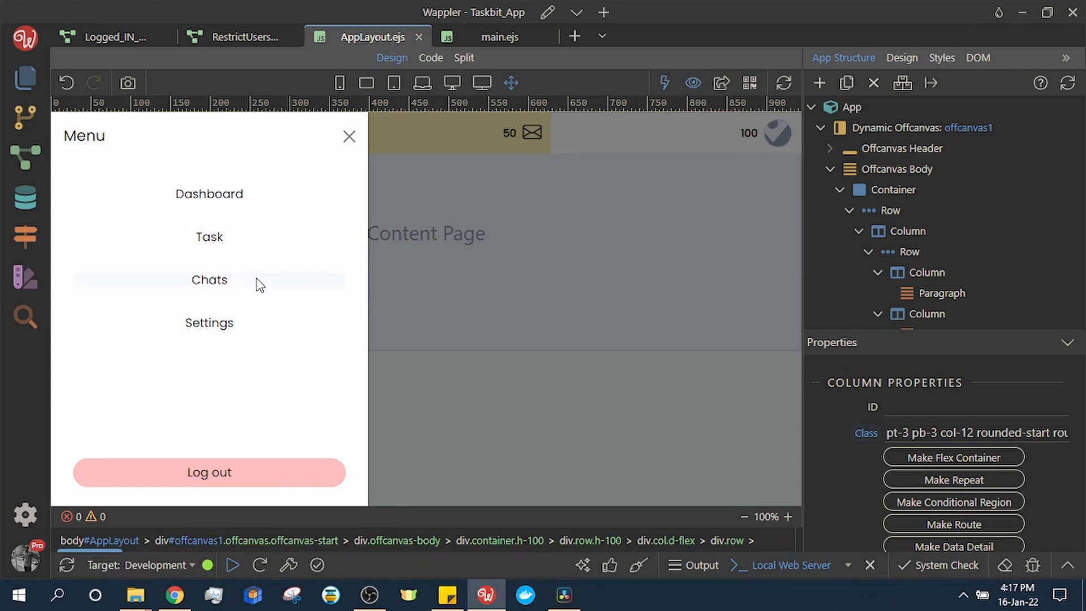
left_click(689, 83)
Step: Remove the Menu-btn class from the Chats paragraph
left_click(199, 285)
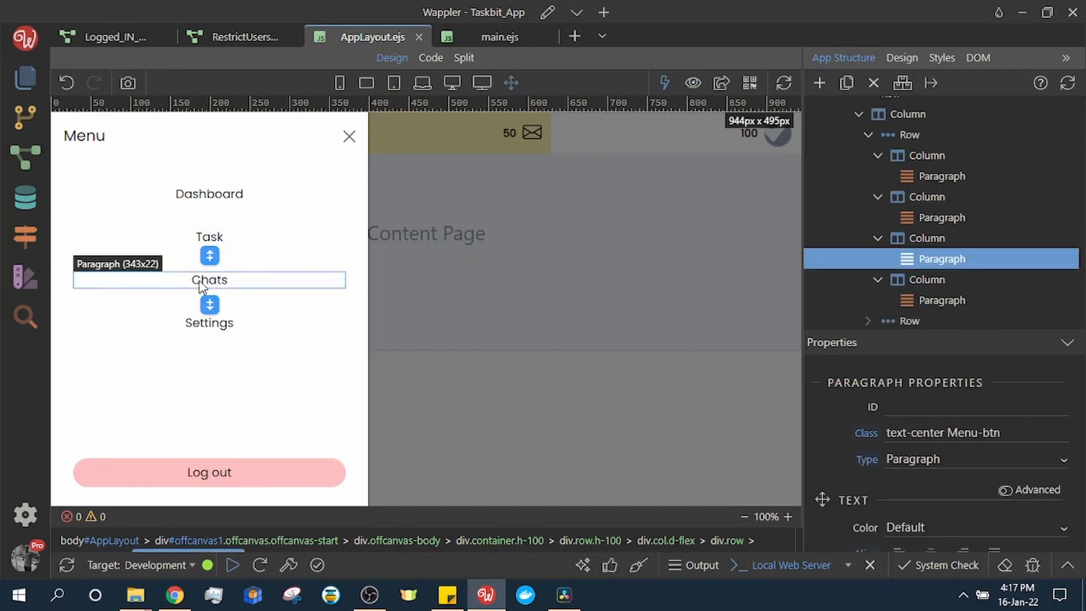
left_click(896, 59)
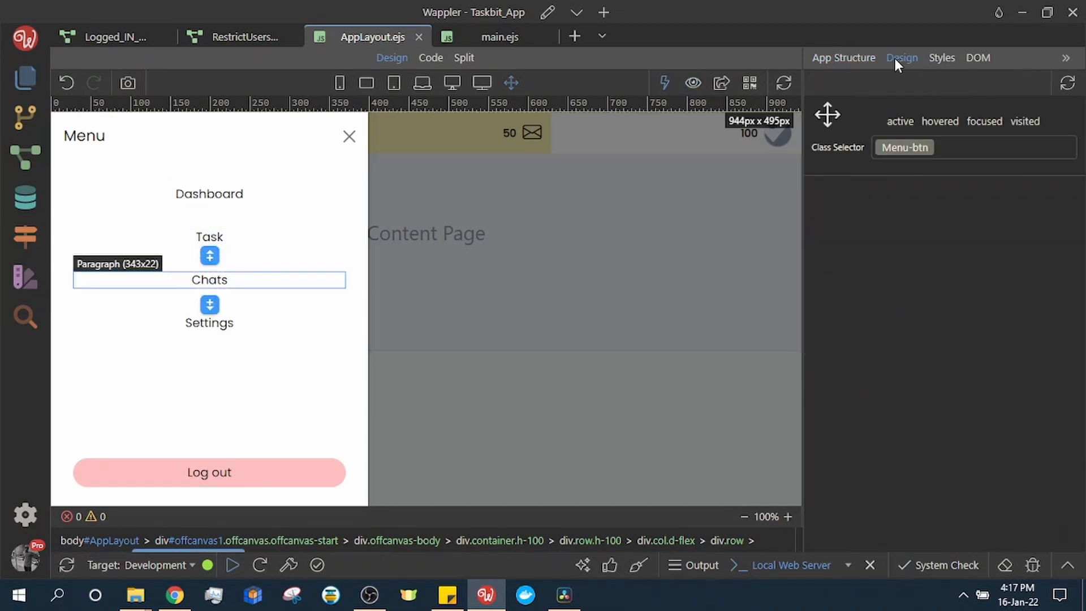
left_click(950, 148)
key("BackSpace")
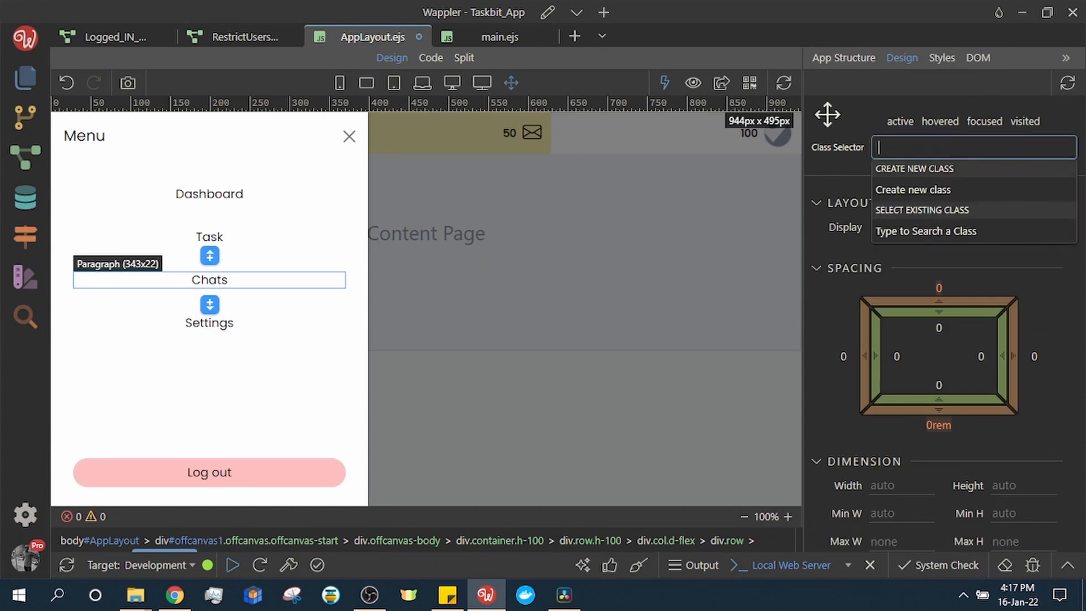
Step: Assign the existing Menu-btn class to the column containing Chats and save the layout
left_click(351, 272)
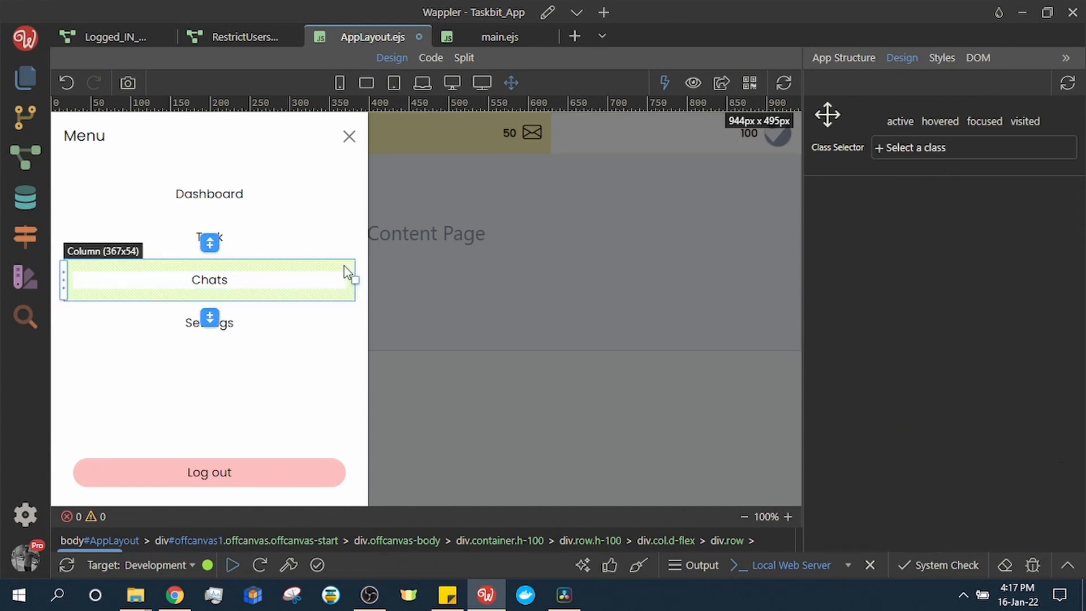
left_click(952, 148)
type("m")
type("enu")
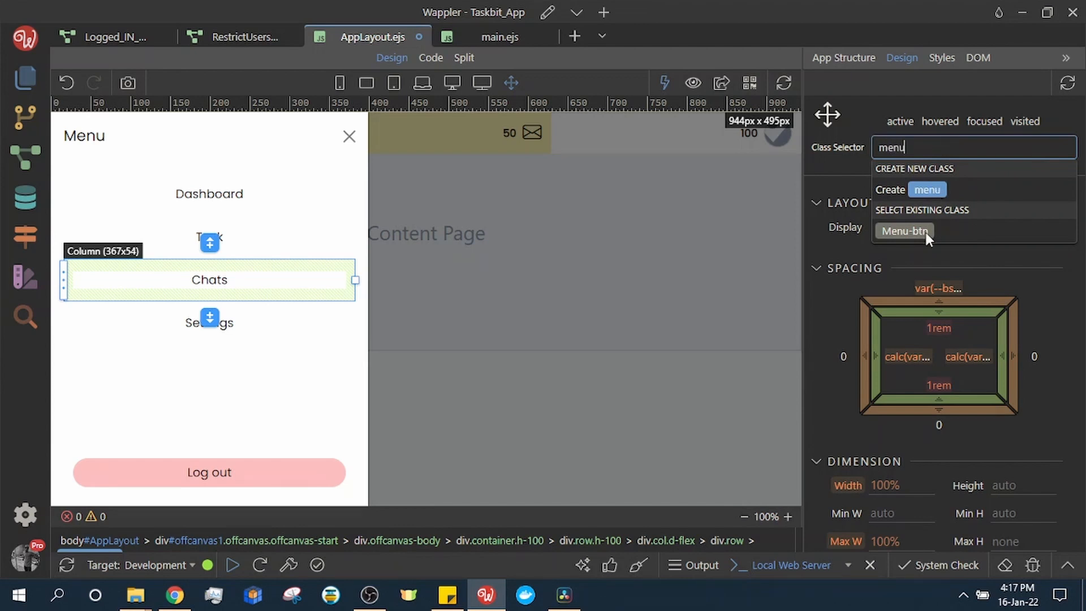
left_click(905, 231)
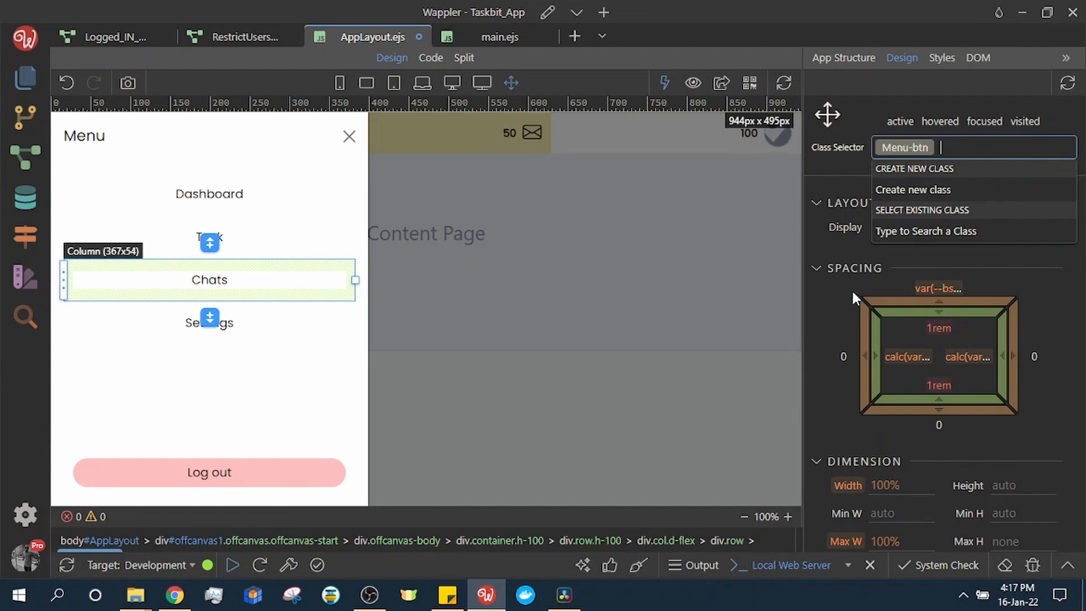
key("ctrl+s")
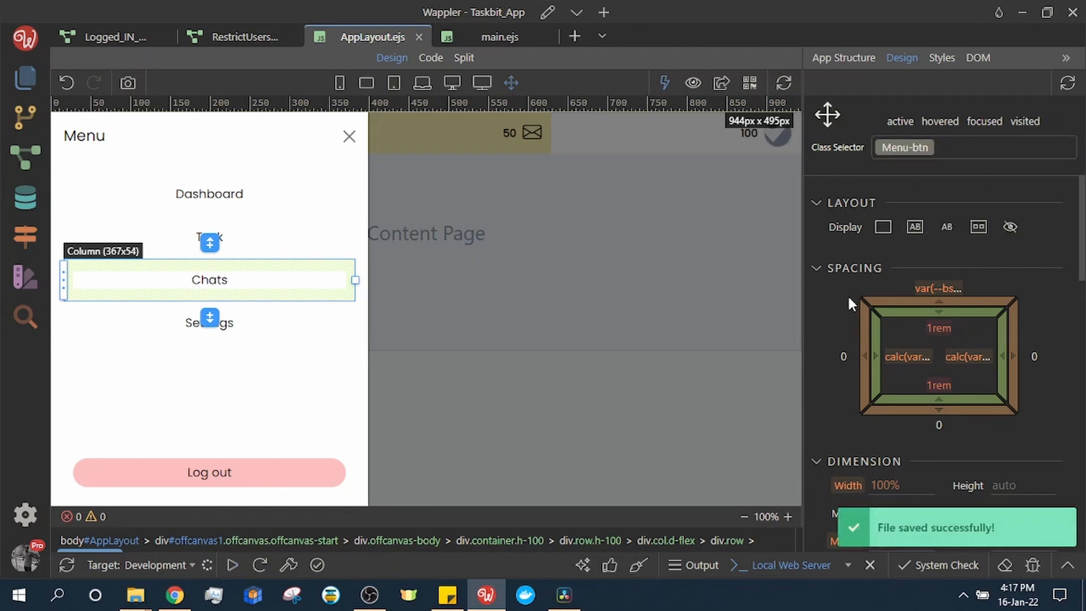
Step: Set the Dynamic Offcanvas component's ID to Navigation-menu and save the layout
left_click(841, 56)
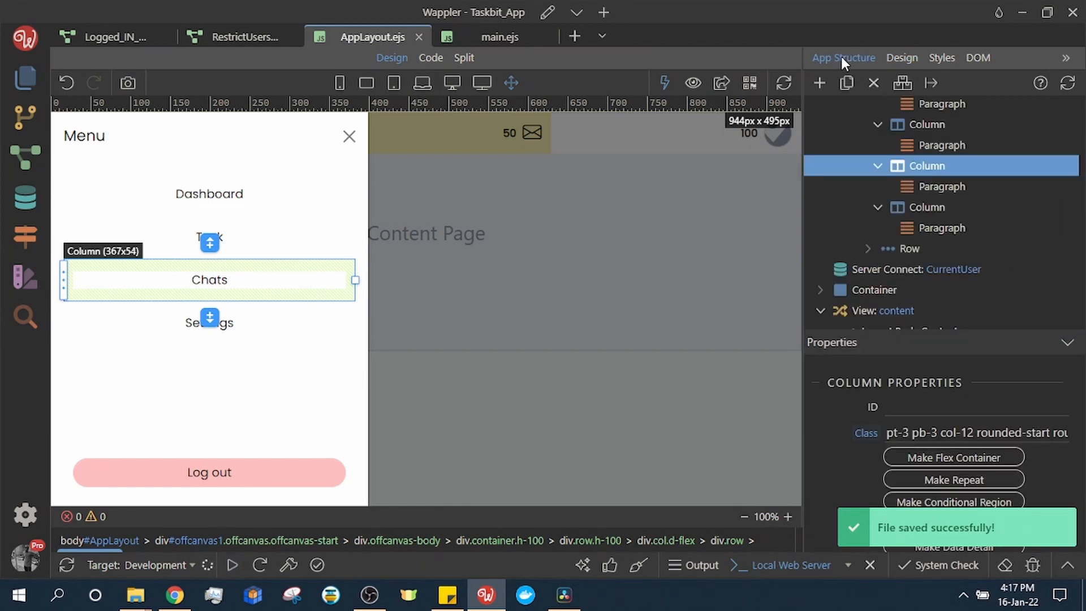
scroll(956, 151, "up", 5)
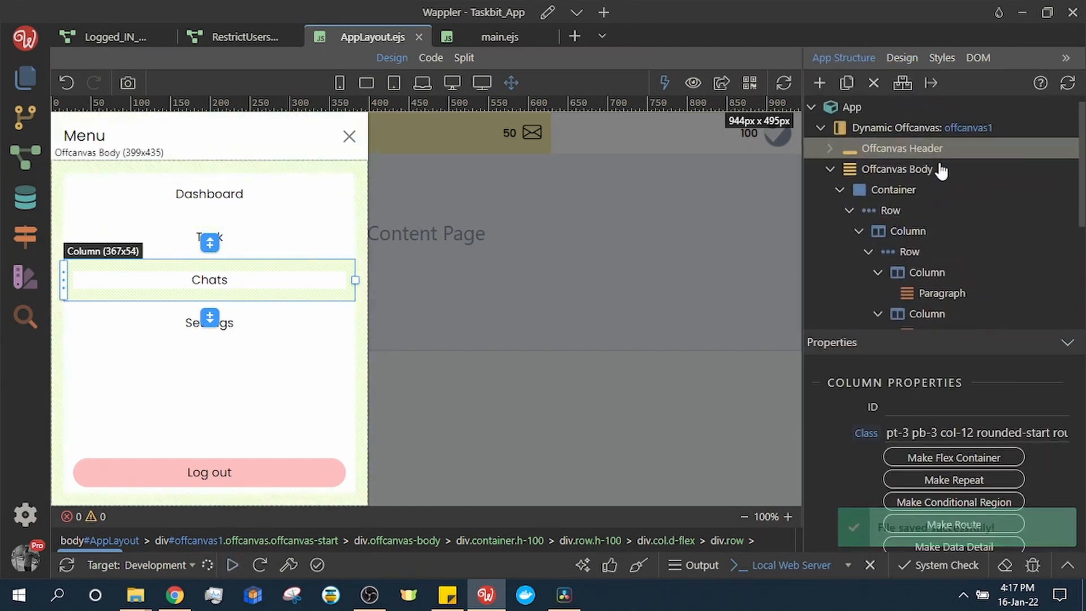
left_click(956, 129)
left_click(962, 406)
double_click(926, 407)
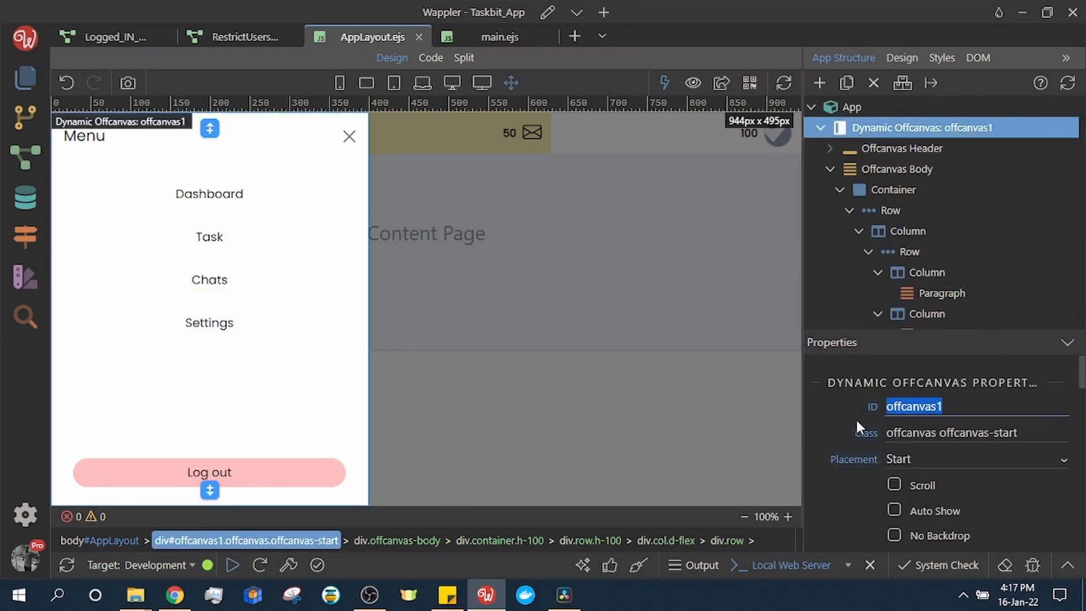
type("Nav")
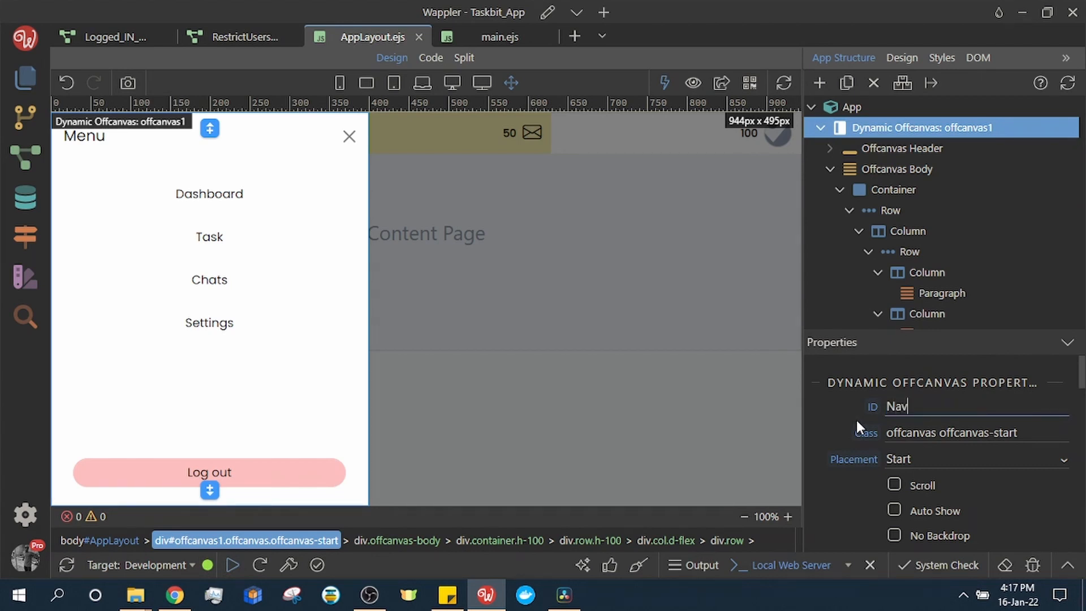
type("igation-menu")
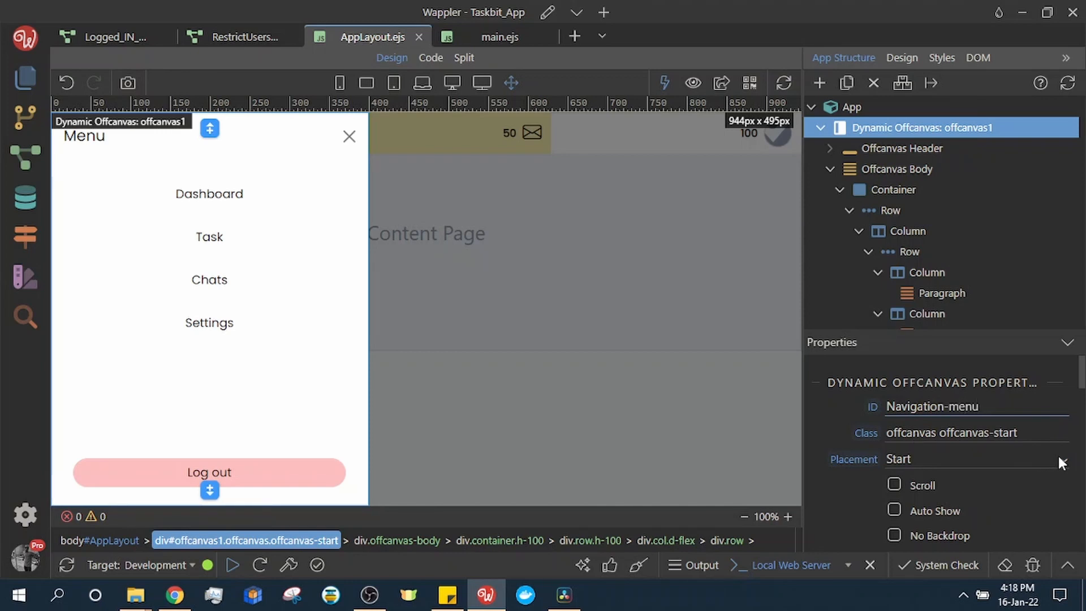
key("Return")
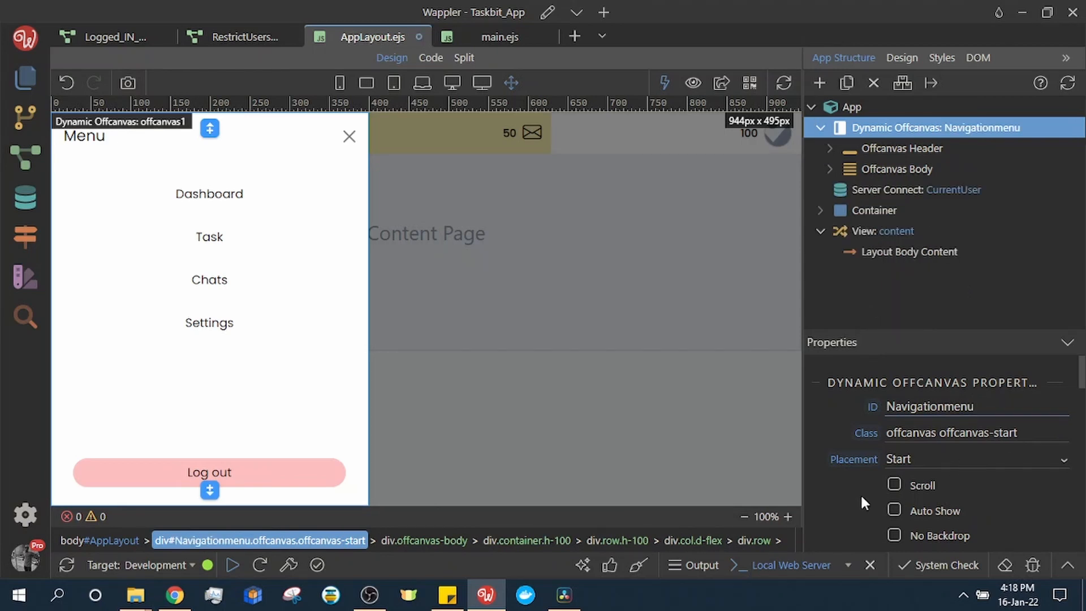
key("ctrl+s")
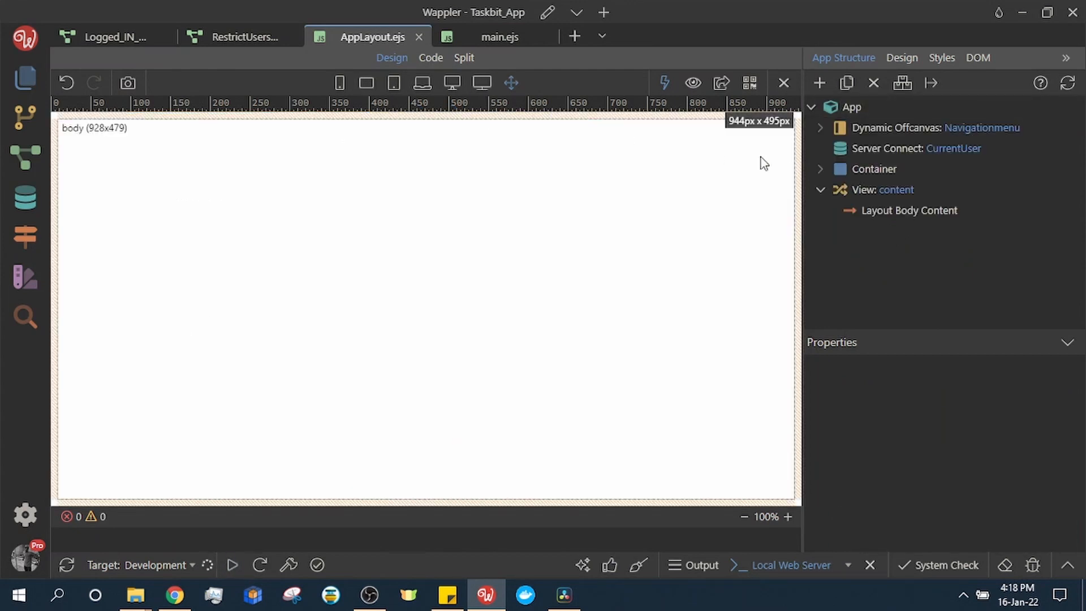
Step: Add a cursor: pointer inline style to the bar-chart-steps Bootstrap icon in the navigation bar
left_click(884, 152)
left_click(284, 136)
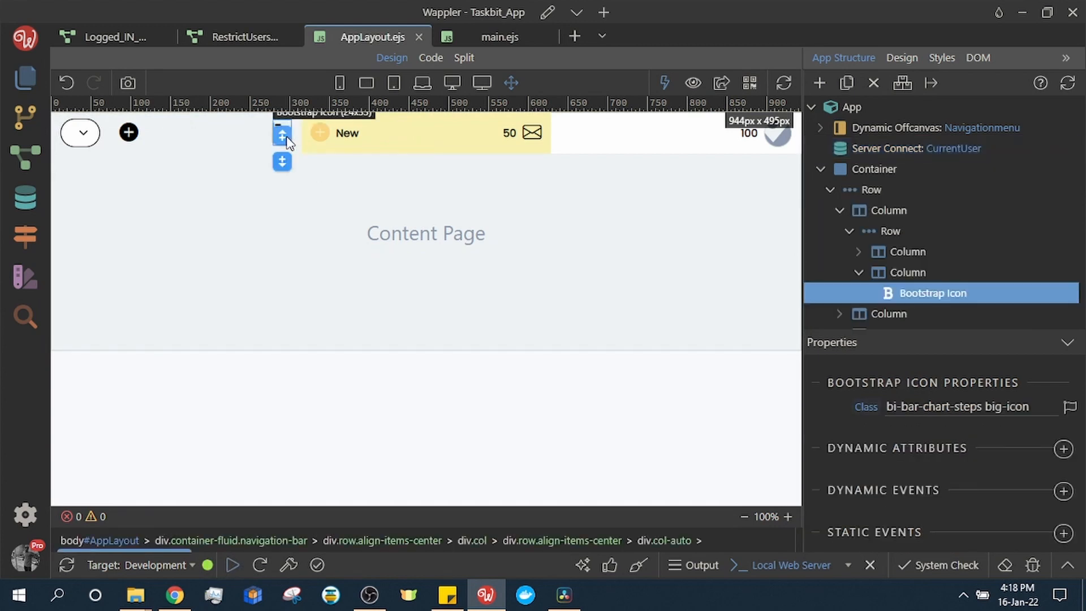
left_click(938, 58)
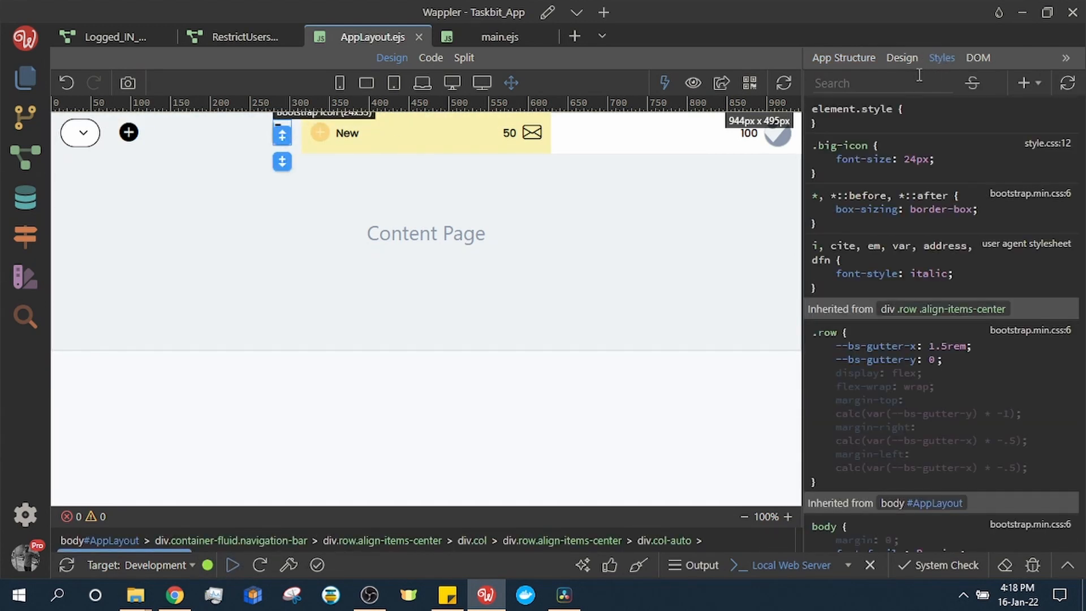
left_click(909, 104)
type("cur")
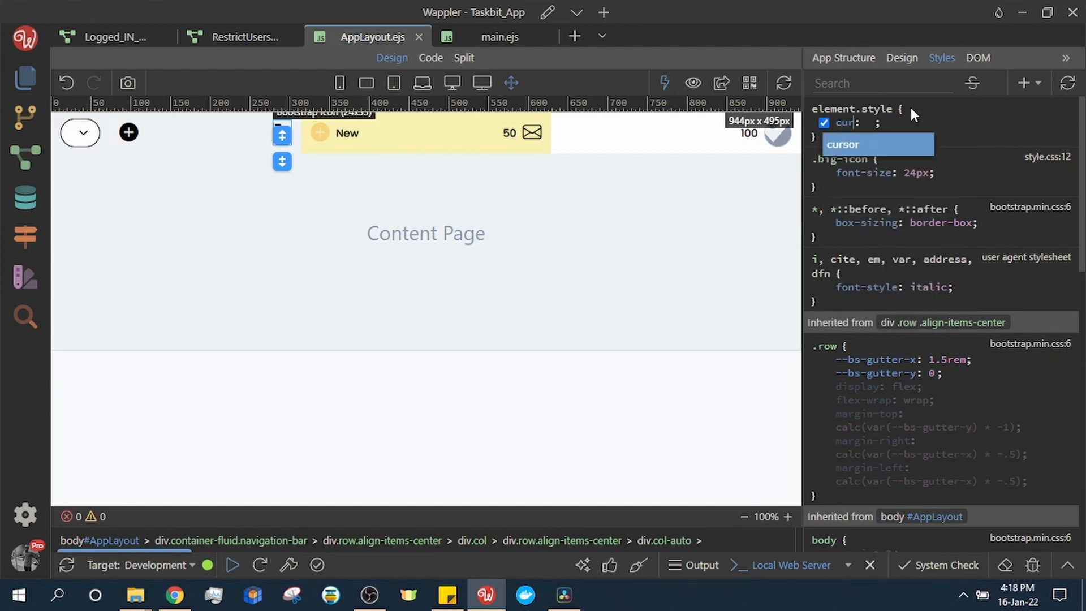
left_click(867, 144)
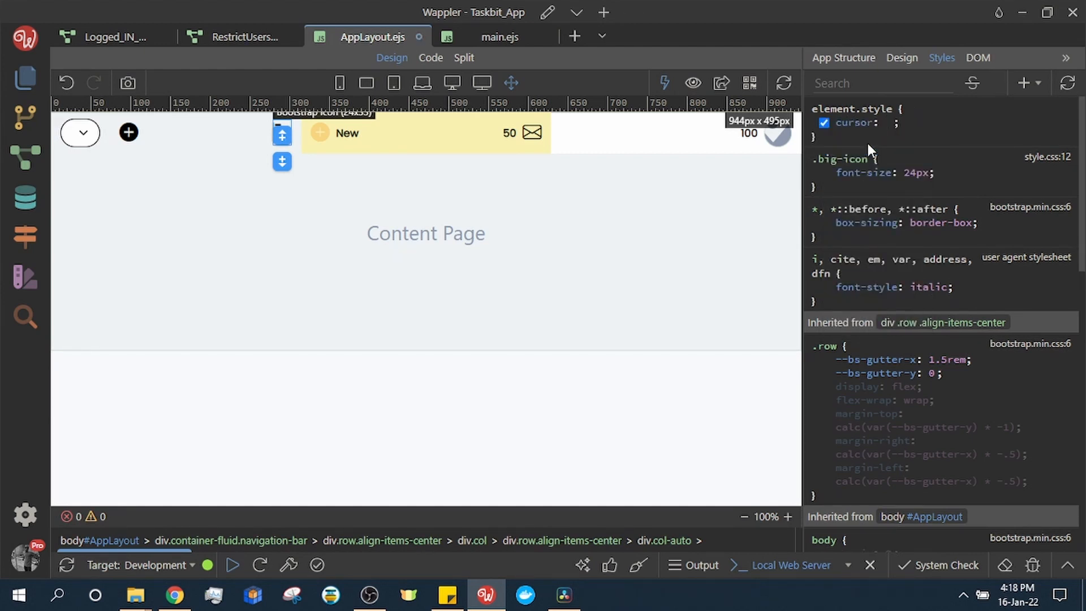
type("poi")
left_click(900, 144)
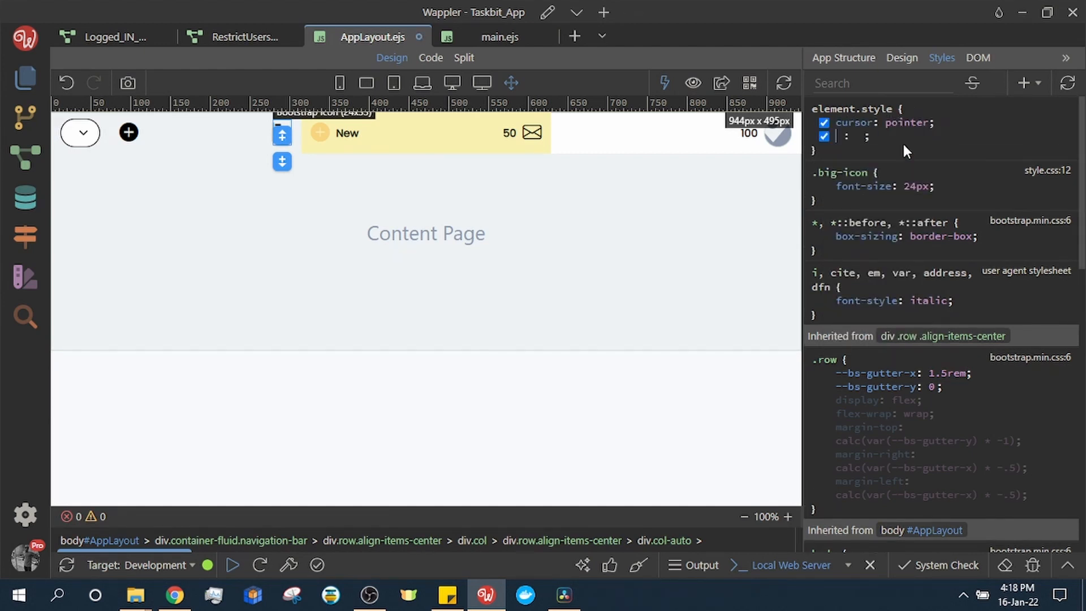
left_click(844, 59)
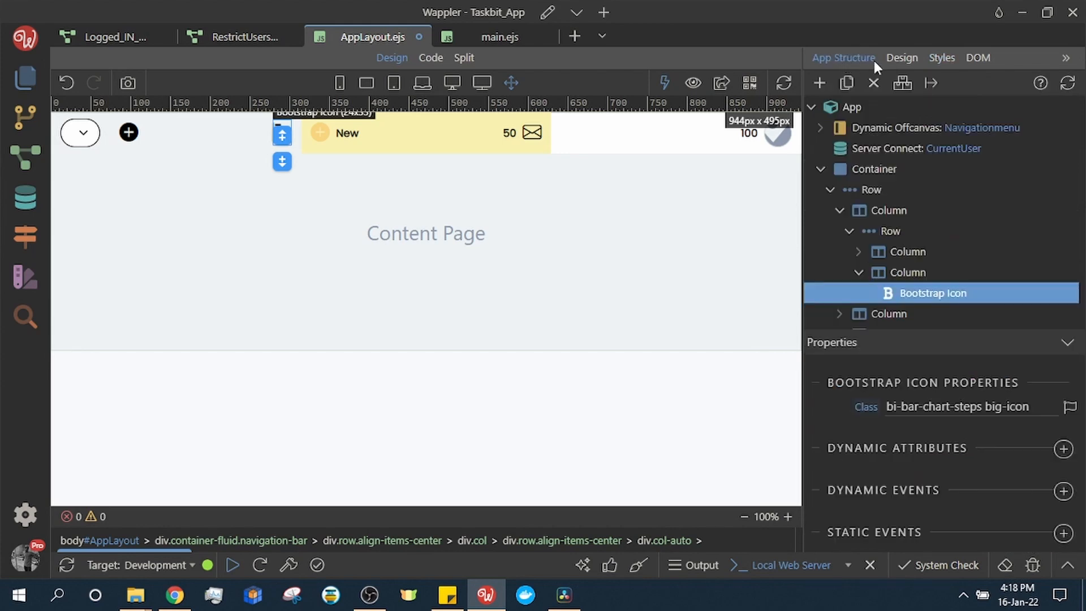
left_click(907, 59)
left_click(925, 57)
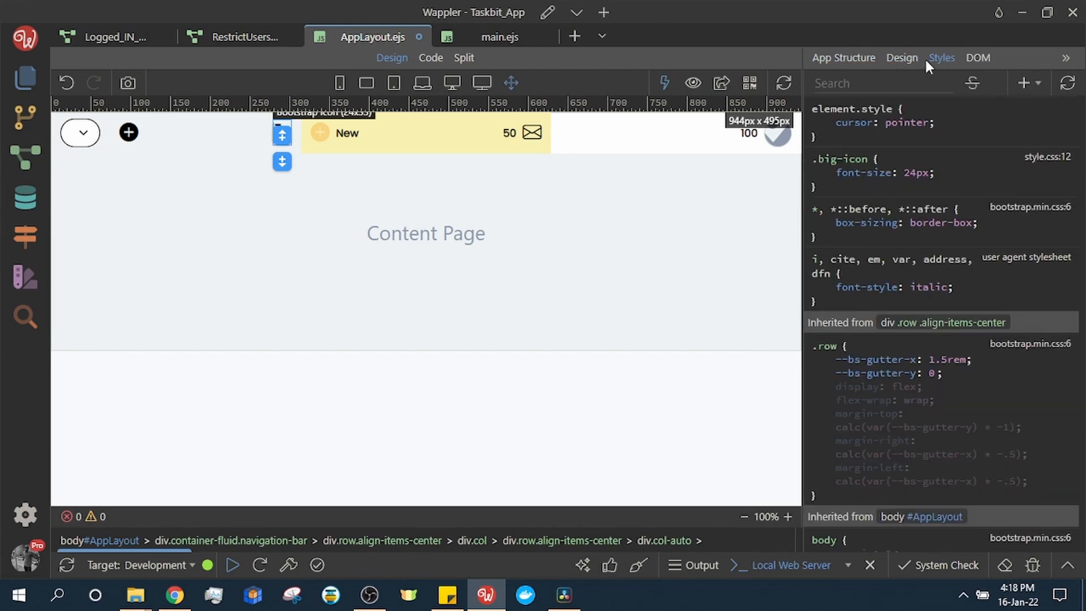
Step: Add a dynamic mouse Click event to the bar-chart-steps icon
left_click(833, 59)
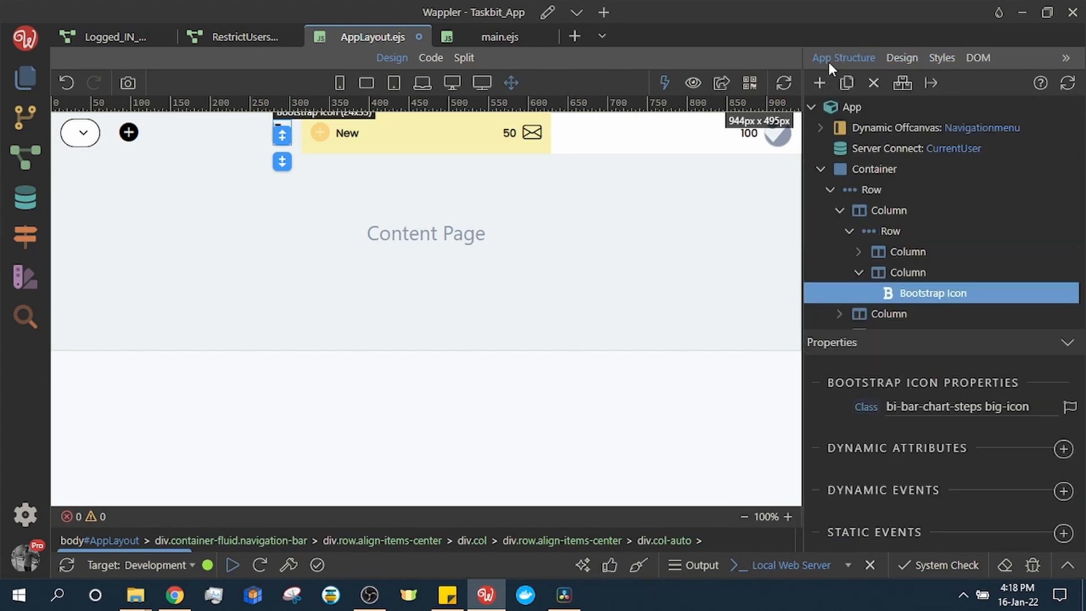
left_click(1063, 491)
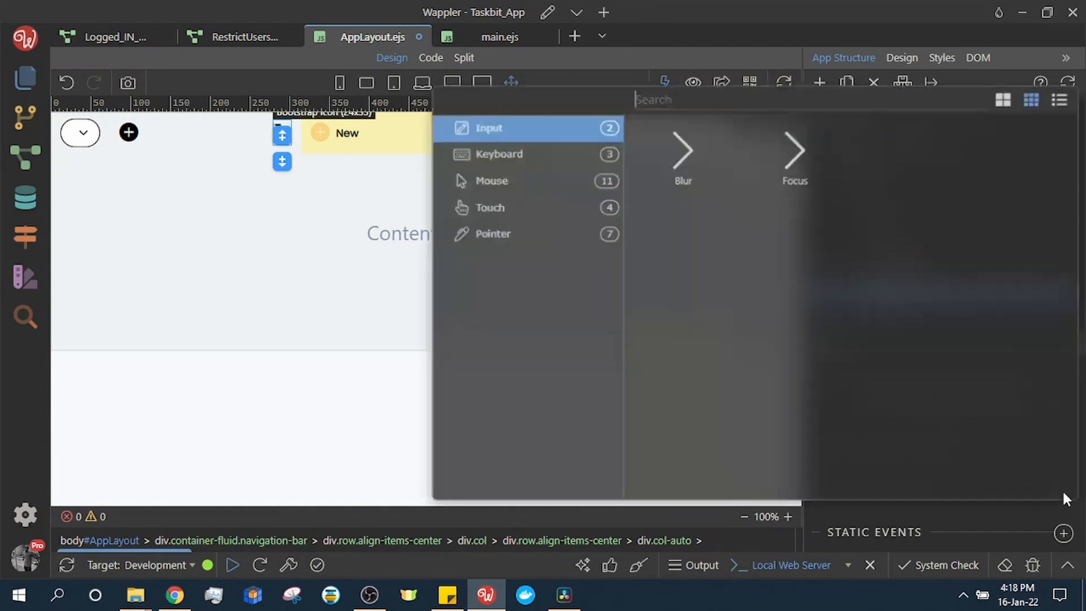
left_click(497, 194)
left_click(686, 170)
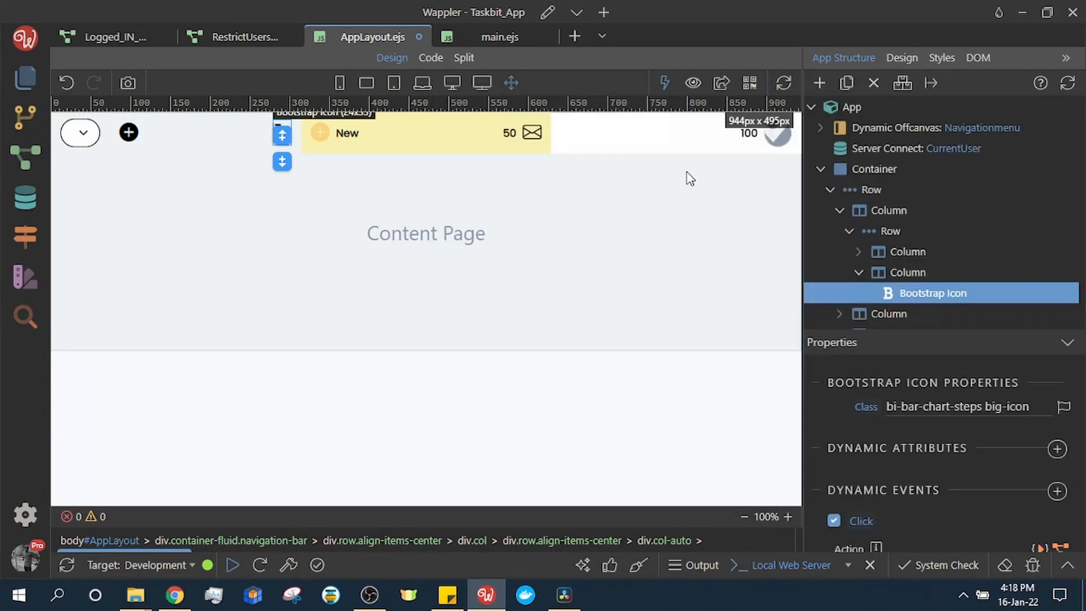
Step: Assign the Navigationmenu offcanvas's Show action to the icon's click event and save the layout
scroll(1002, 483, "down", 3)
left_click(1039, 460)
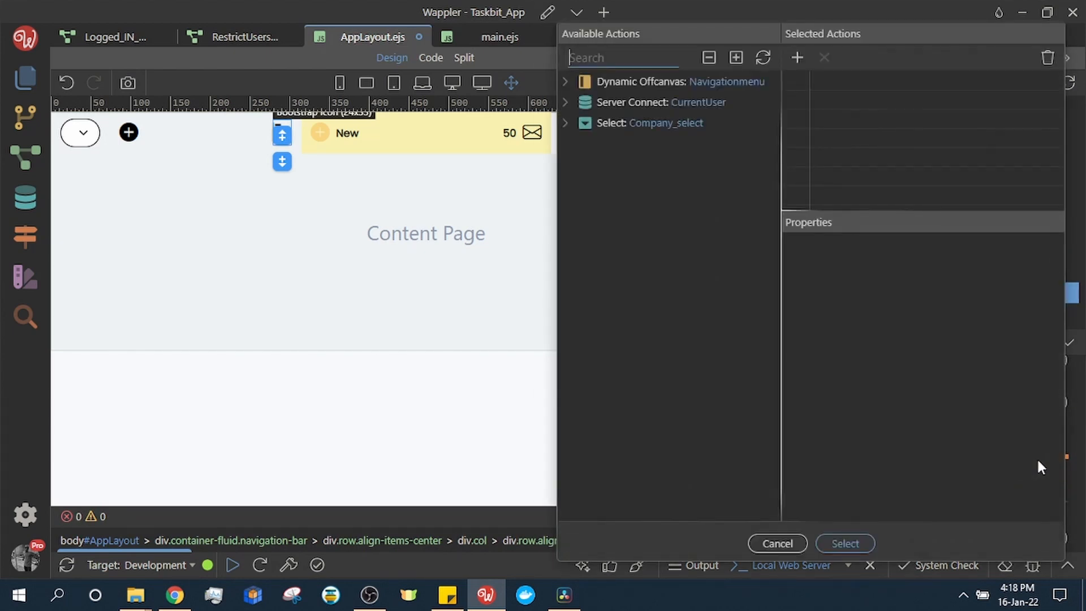
left_click(574, 85)
left_click(618, 102)
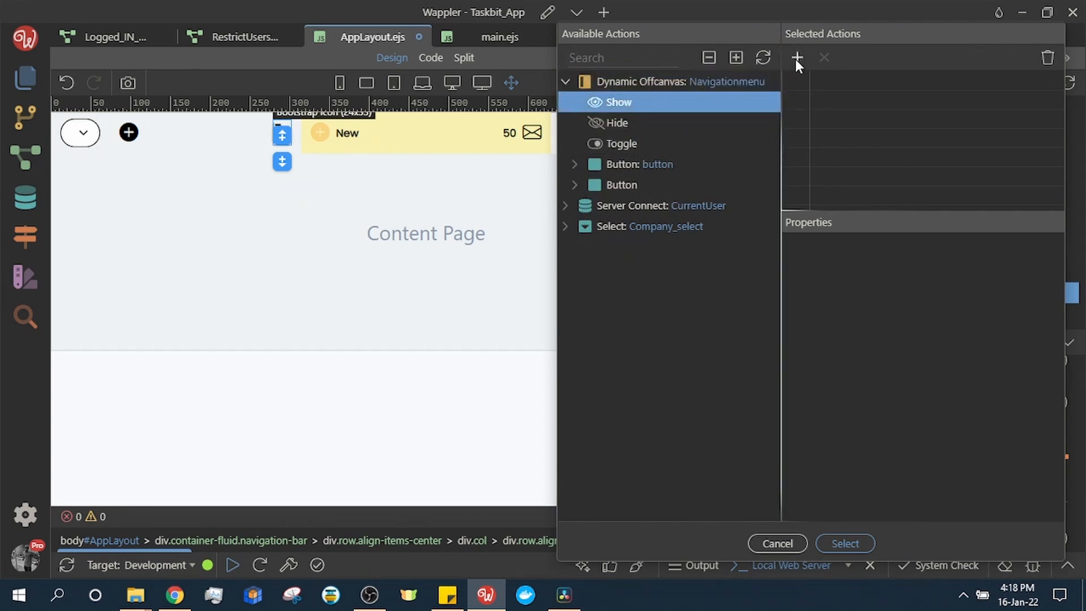
left_click(796, 58)
left_click(846, 79)
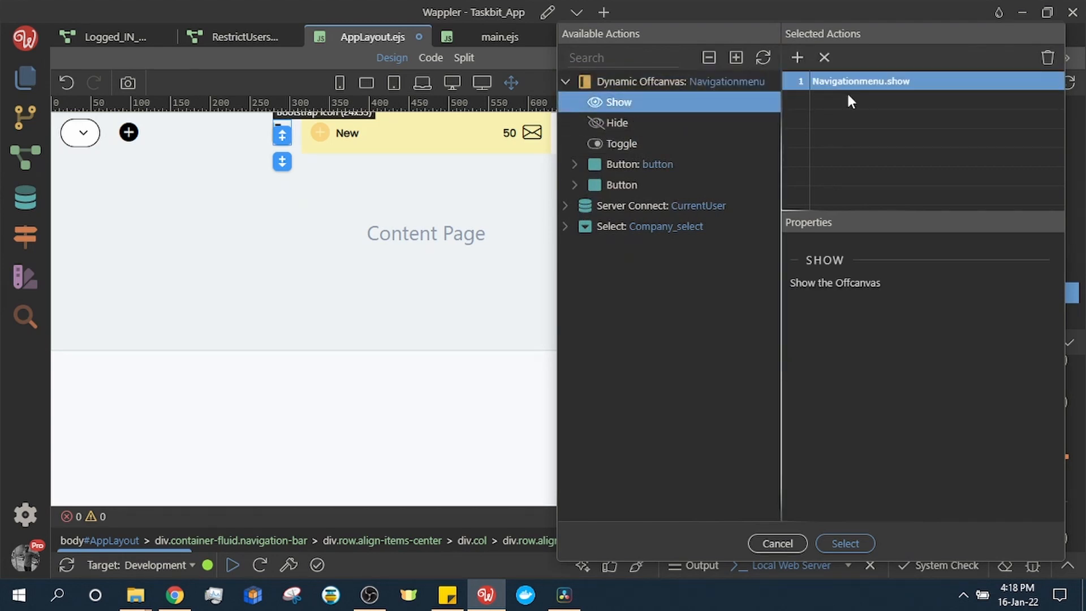
left_click(845, 542)
key("ctrl+s")
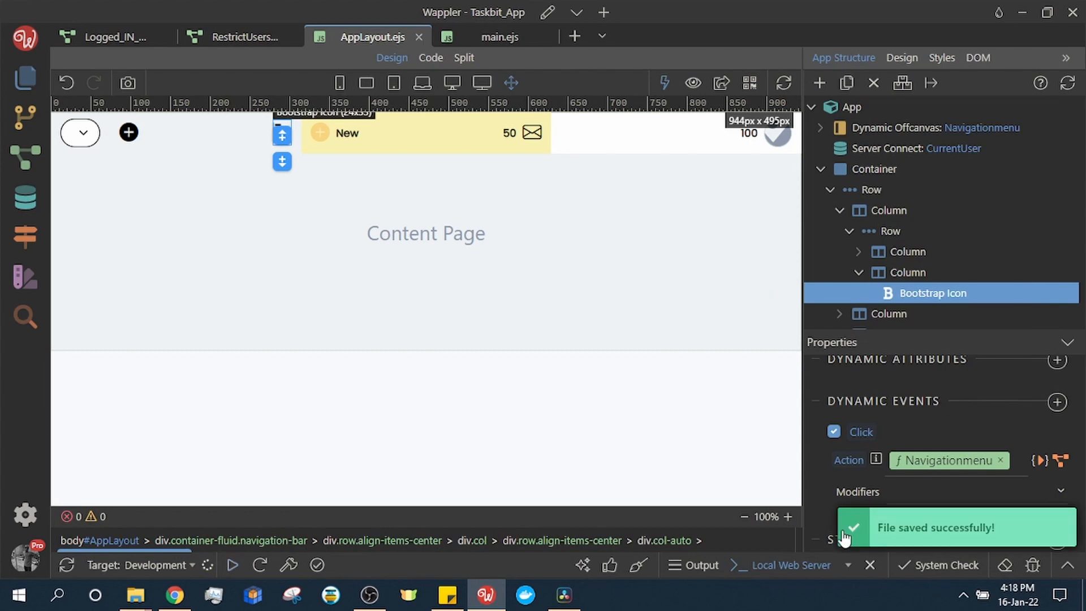
Step: Preview the layout live and test opening the offcanvas menu from the navigation bar icon and closing it
left_click(693, 83)
left_click(278, 138)
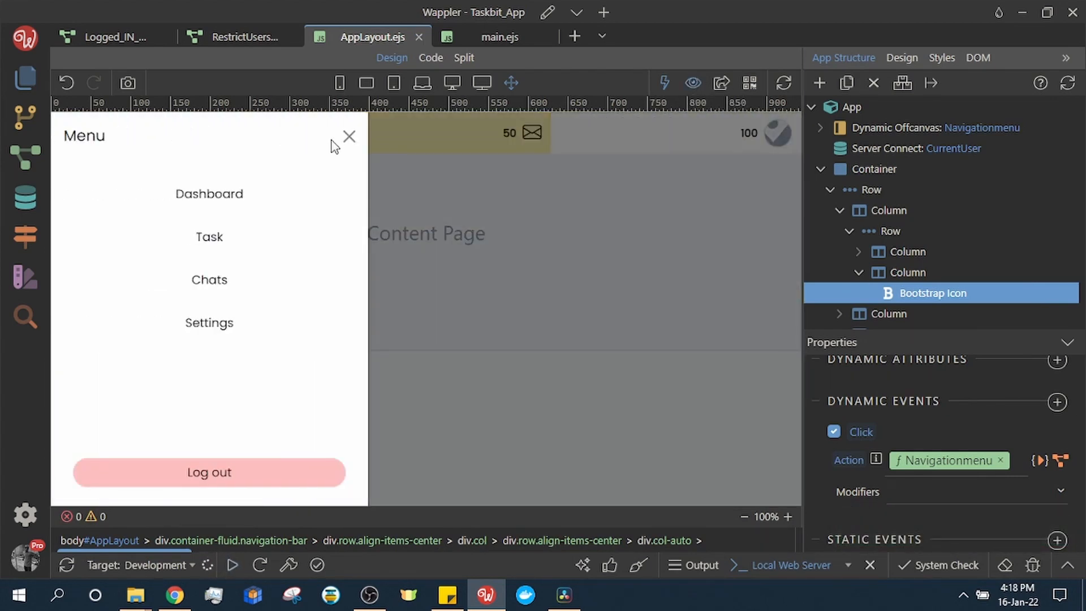
left_click(348, 137)
left_click(279, 136)
left_click(348, 137)
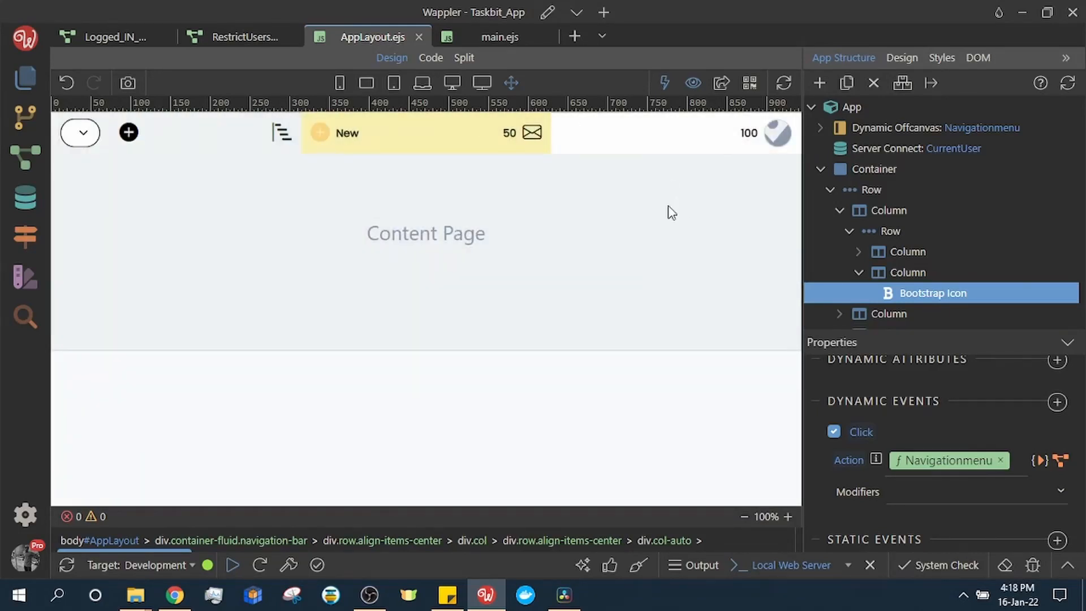
Step: Create a new server action named LogOut in the Users folder of the API workflows
left_click(28, 164)
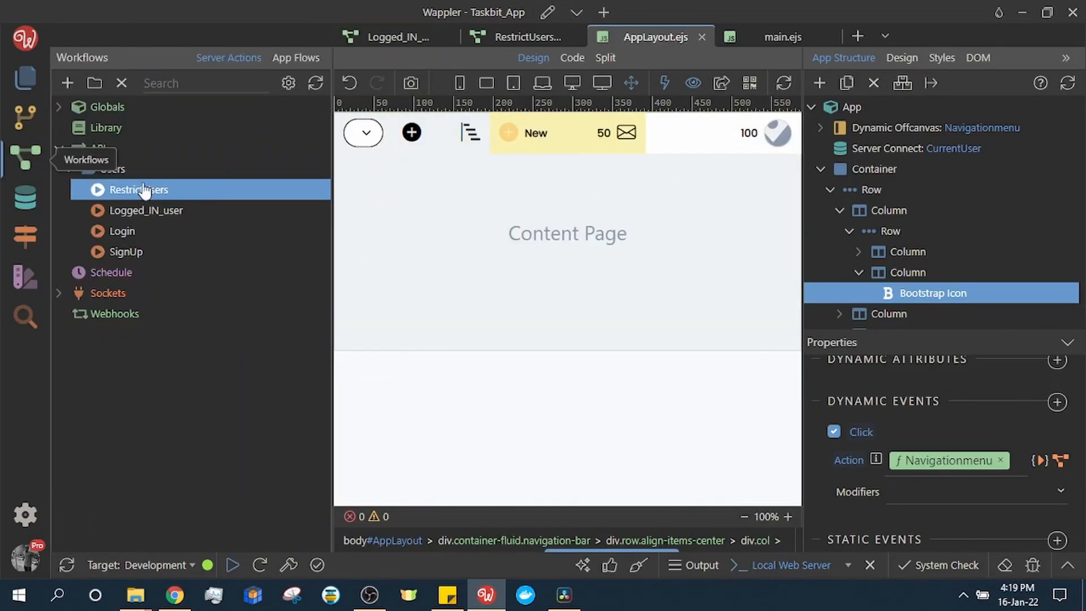
left_click(69, 170)
left_click(69, 83)
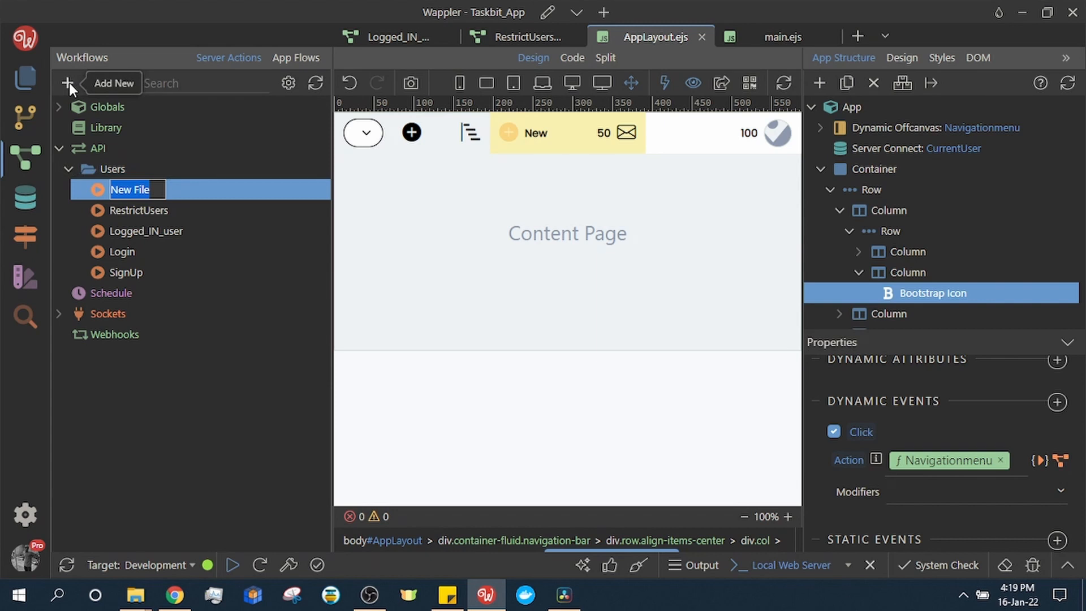
type("L")
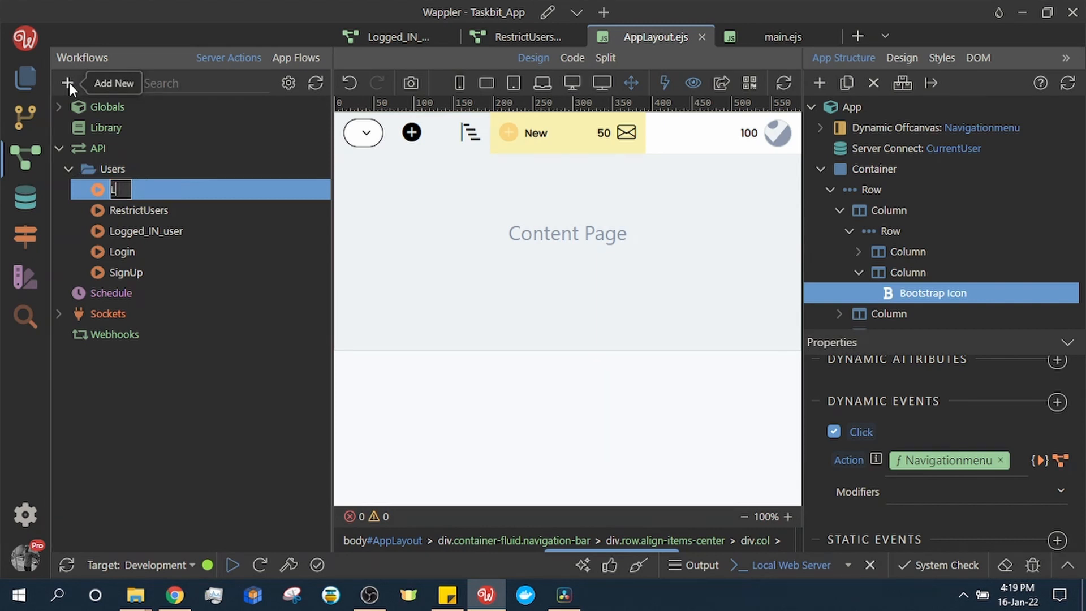
type("ogOut")
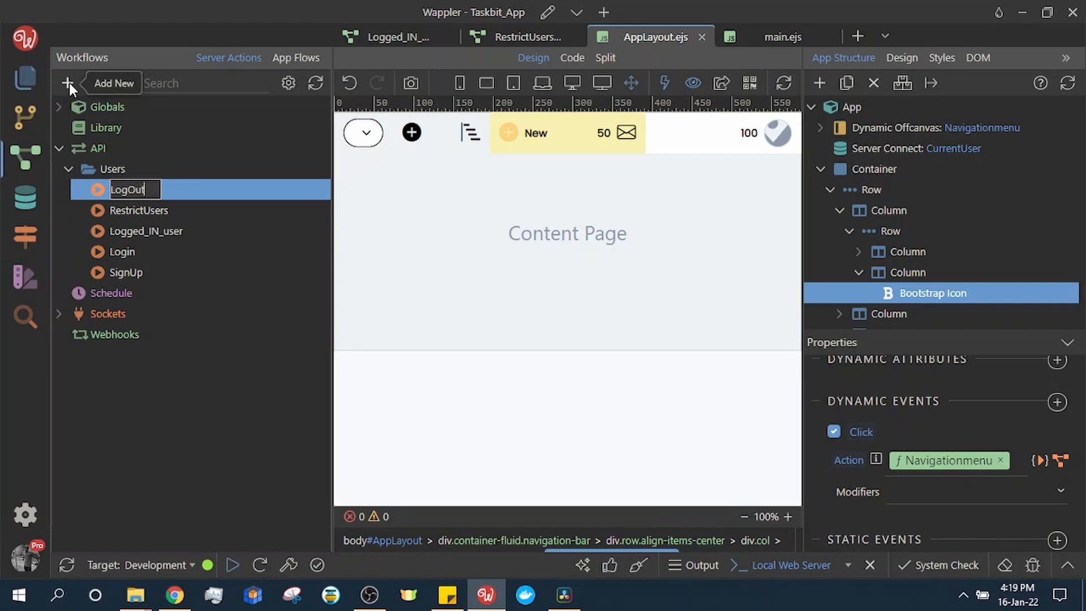
key("Return")
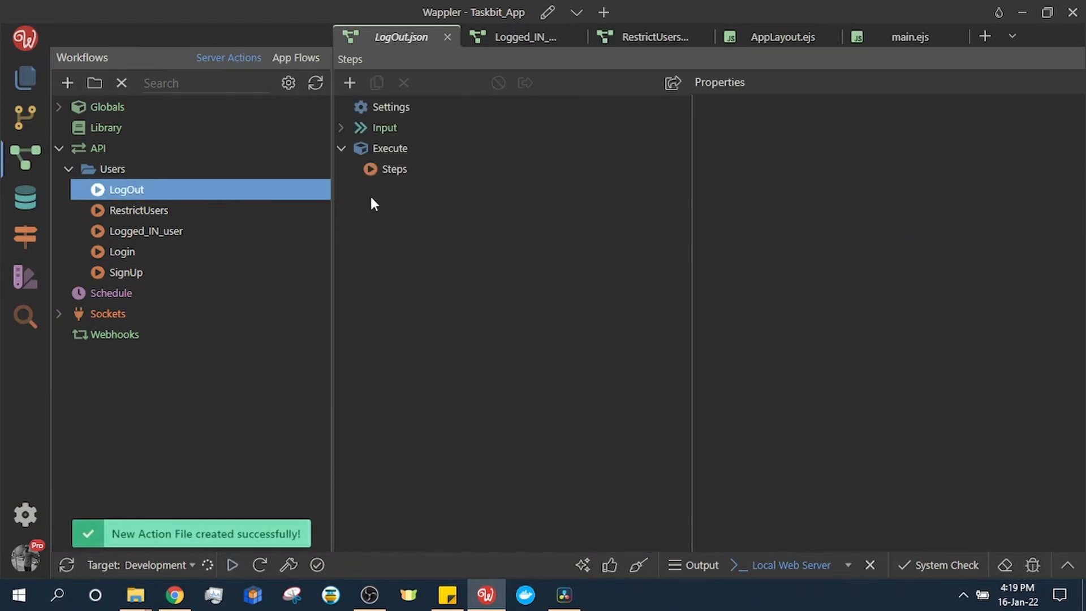
Step: Add a Security Logout action to the execution steps of the LogOut workflow
left_click(388, 169)
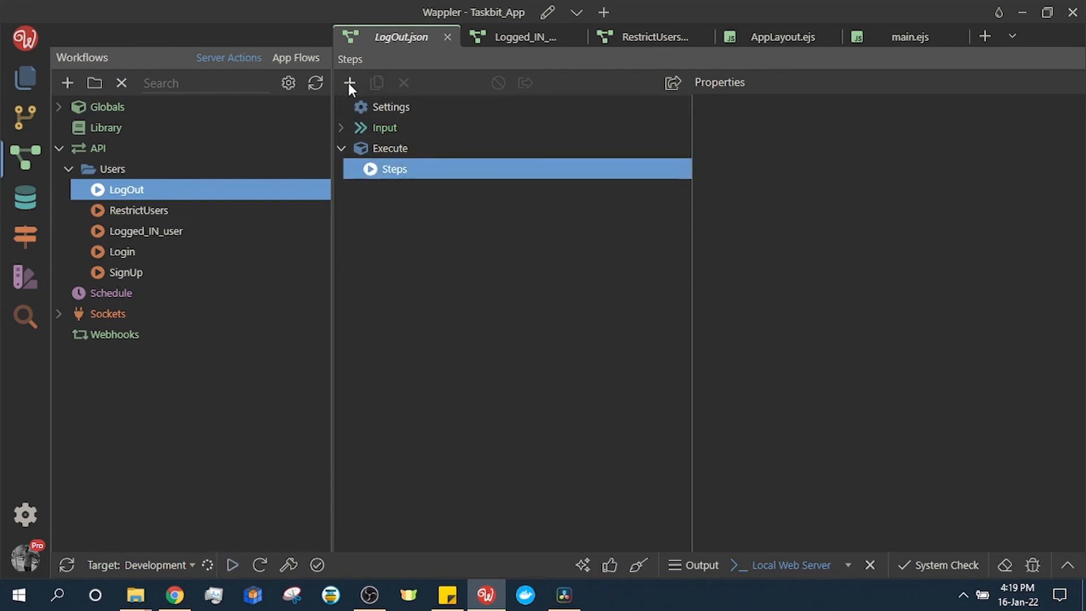
left_click(349, 82)
type("log")
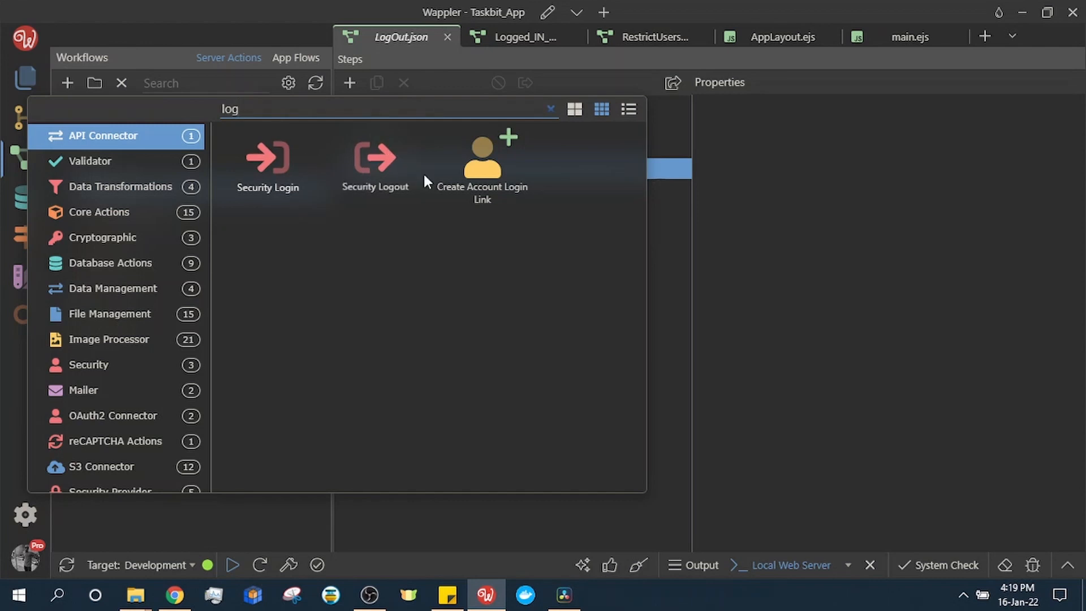
double_click(375, 169)
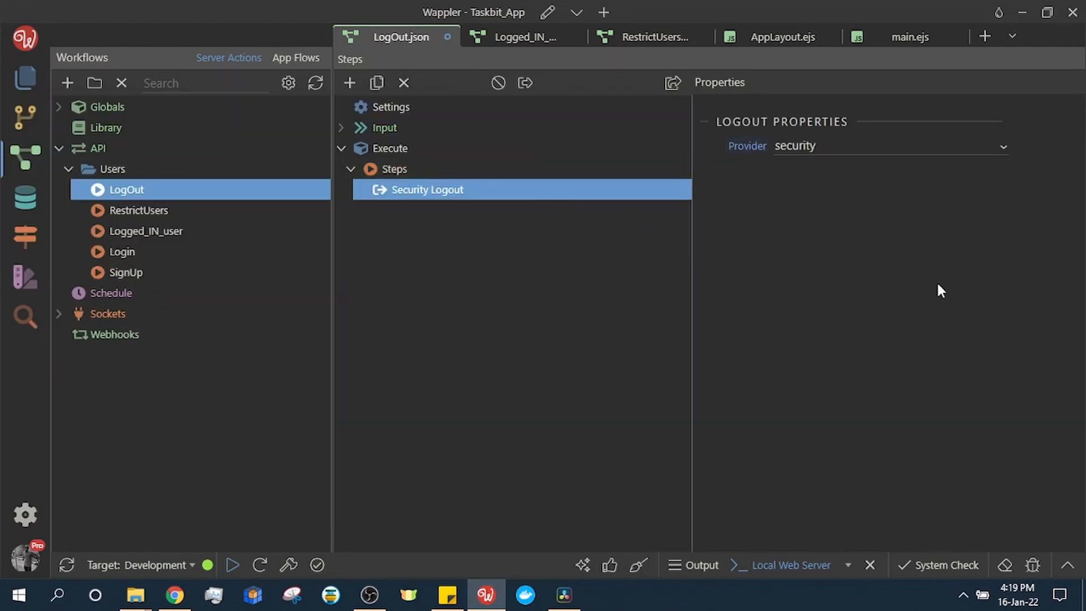
Step: Save the LogOut workflow and add a Server Connect component to the App in AppLayout.ejs
key("ctrl+s")
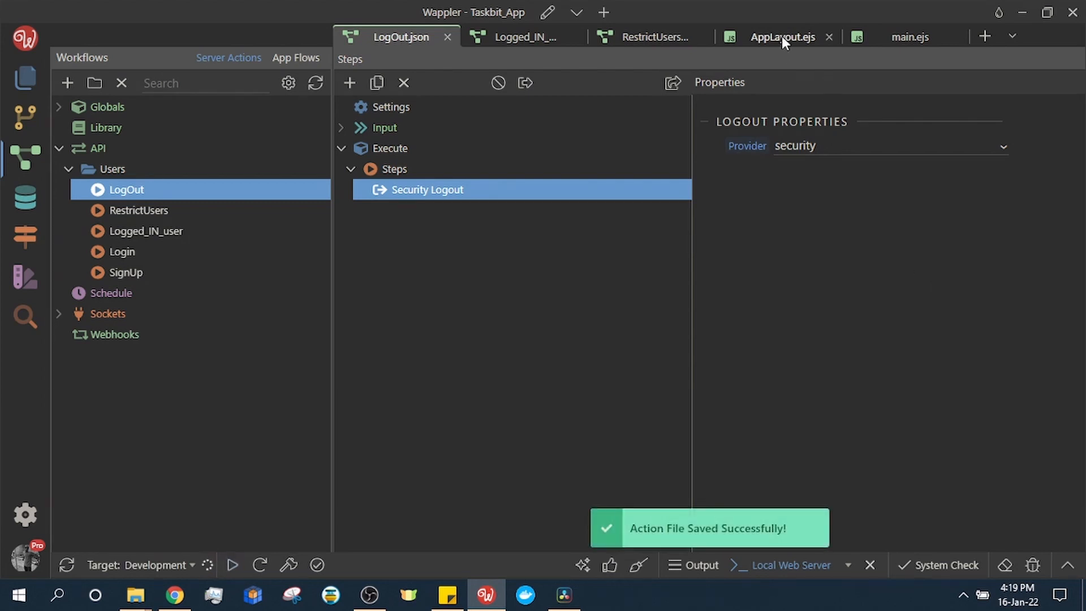
left_click(782, 36)
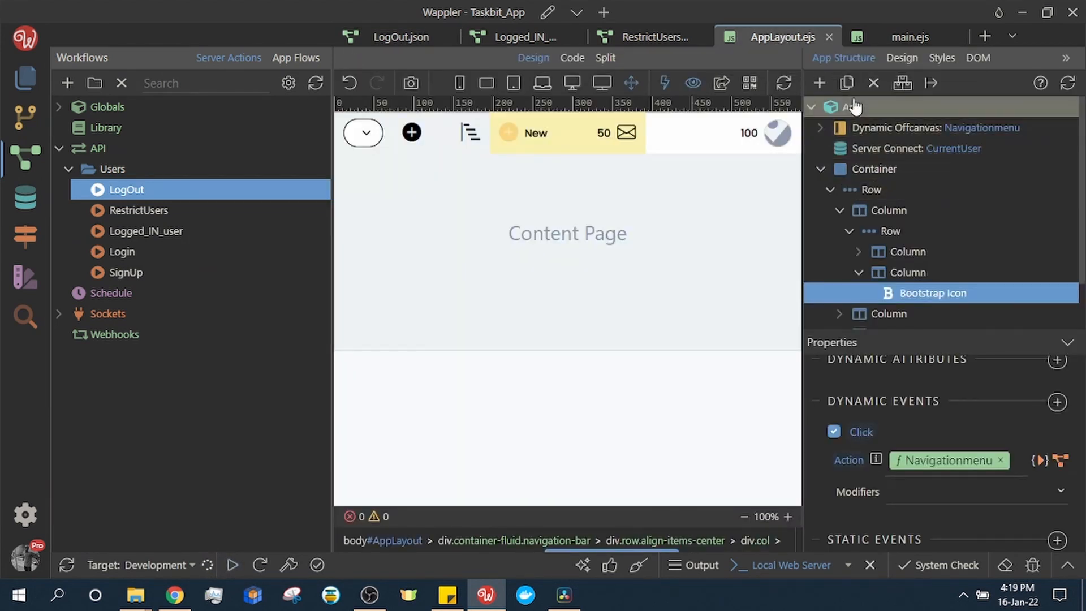
left_click(837, 106)
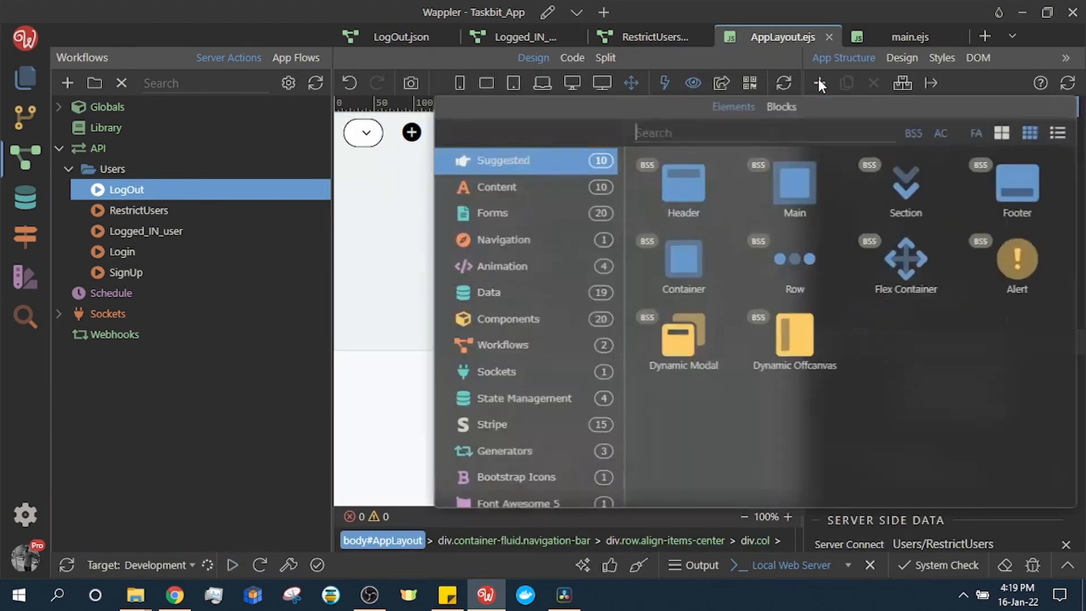
left_click(819, 82)
type("ser")
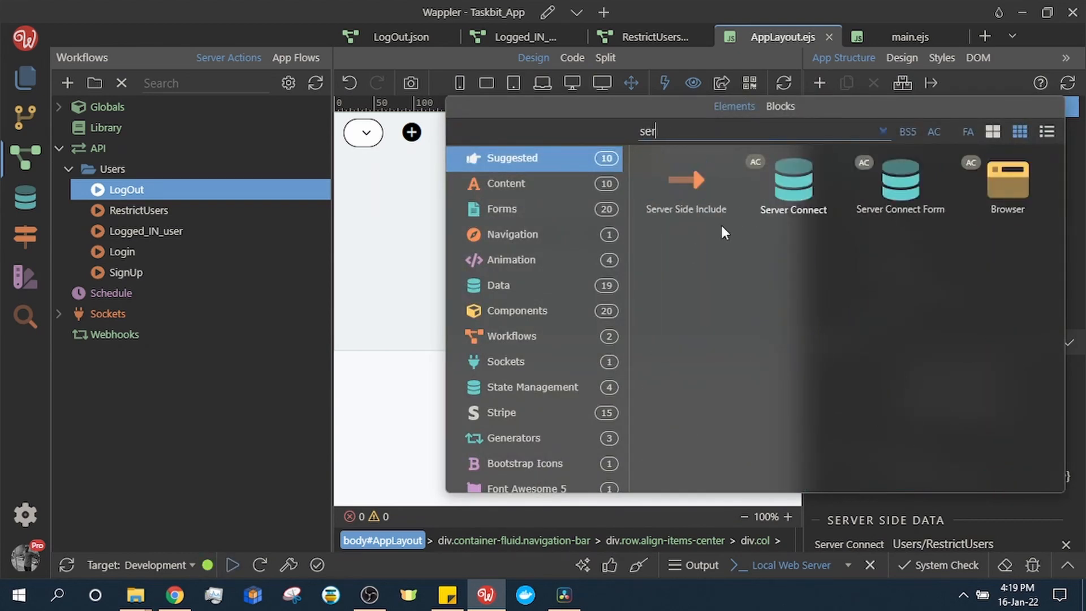
left_click(797, 186)
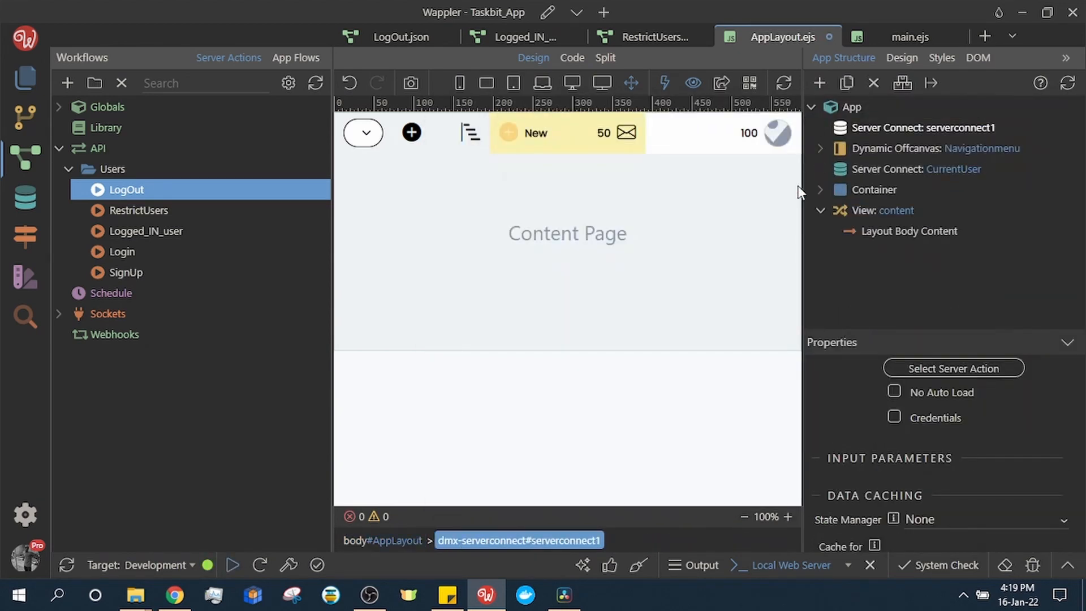
Step: Set the ID of the new Server Connect component to LogOut
left_click(20, 152)
scroll(973, 405, "down", 1)
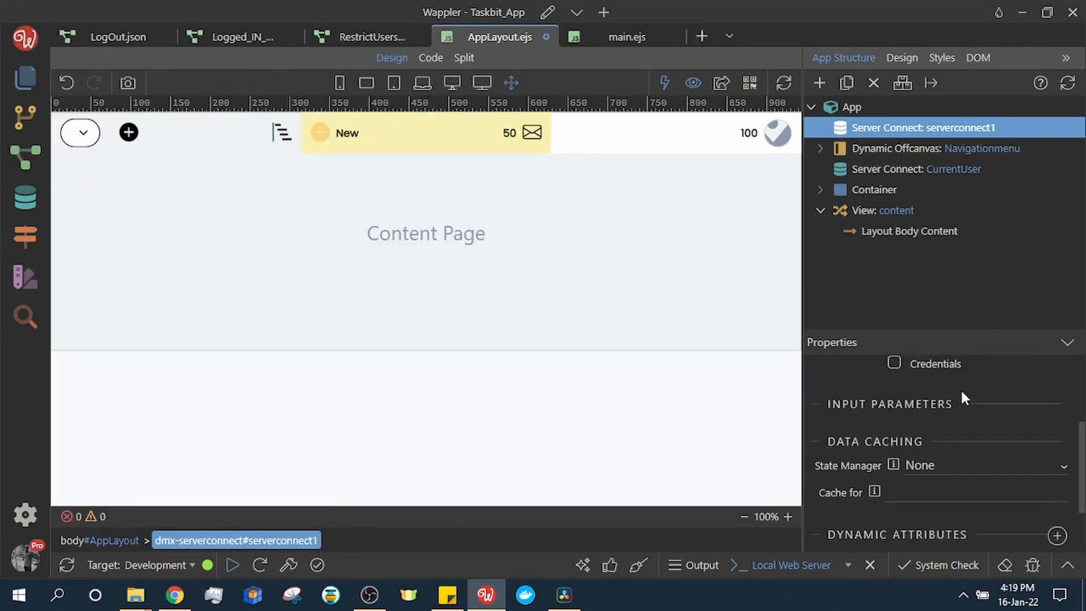
scroll(961, 391, "up", 3)
double_click(976, 412)
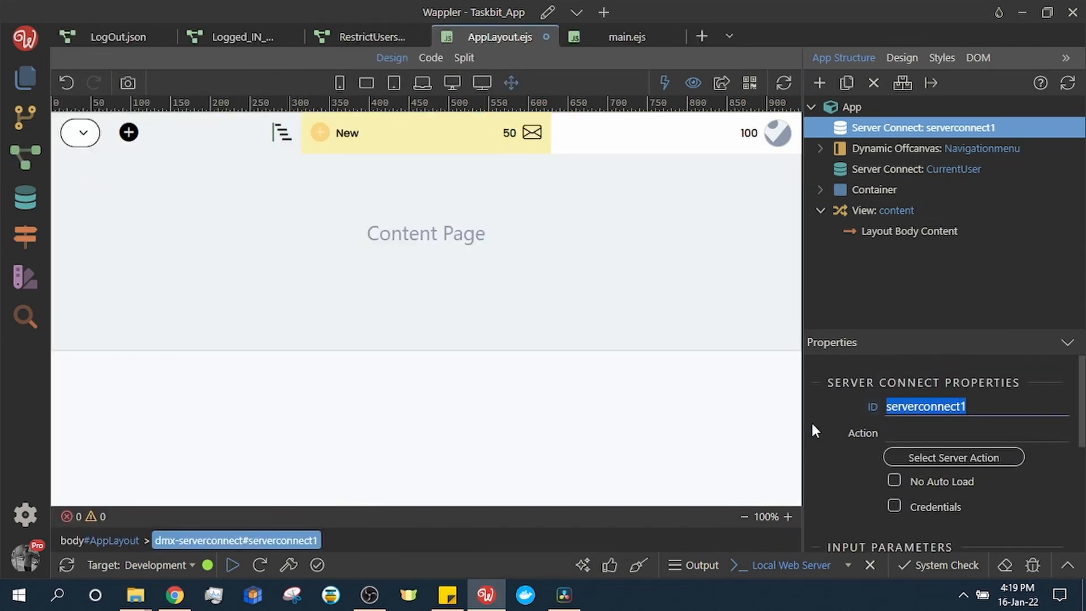
type("Lo")
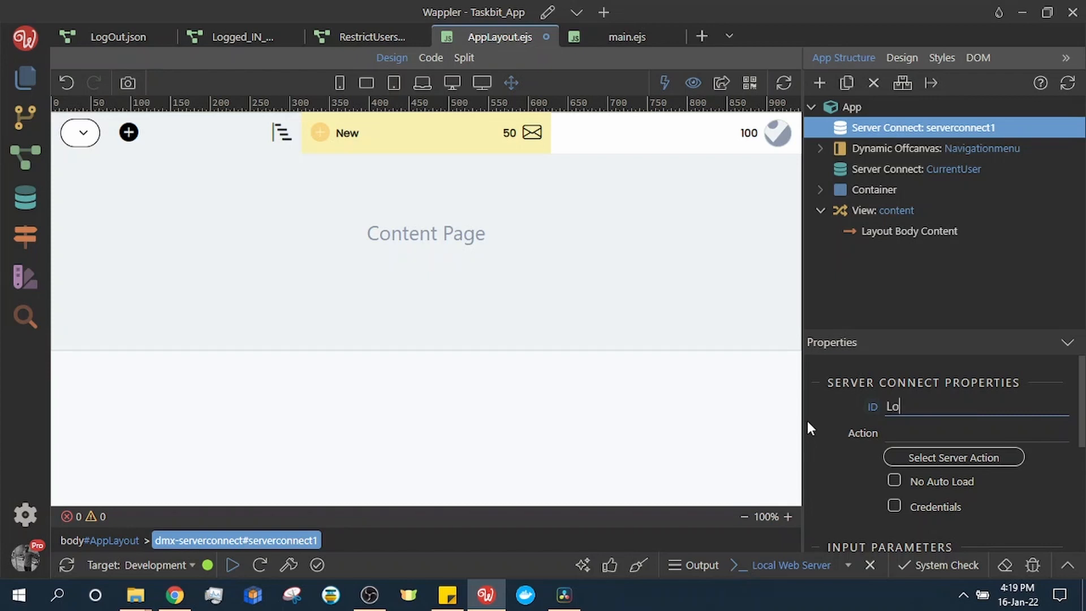
type("gOut")
key("Return")
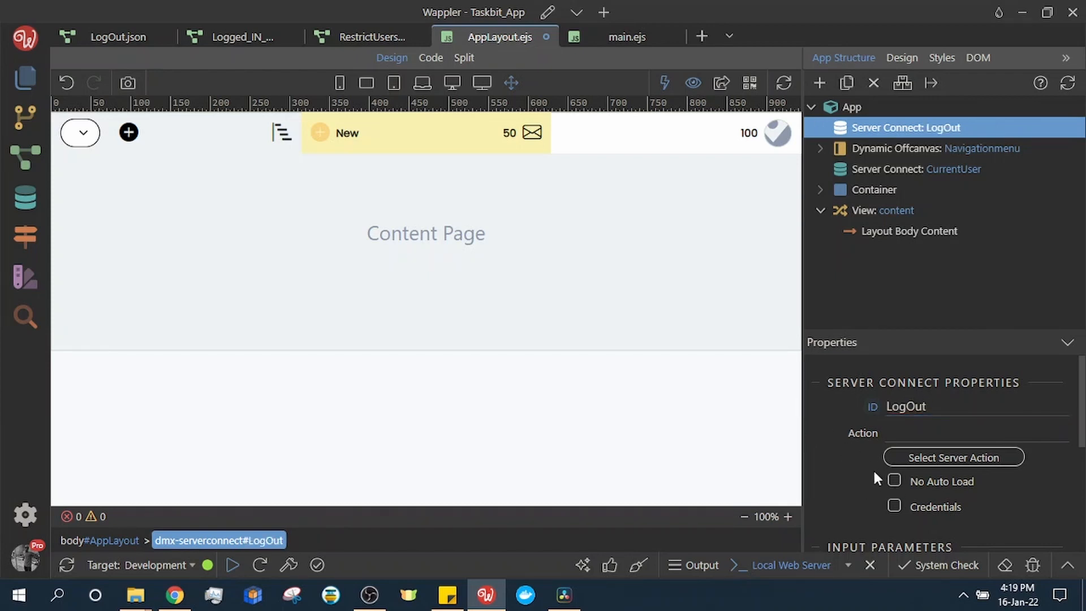
Step: Enable No Auto Load for the LogOut Server Connect, assign it the Users/LogOut server action and save the layout
left_click(893, 479)
left_click(922, 458)
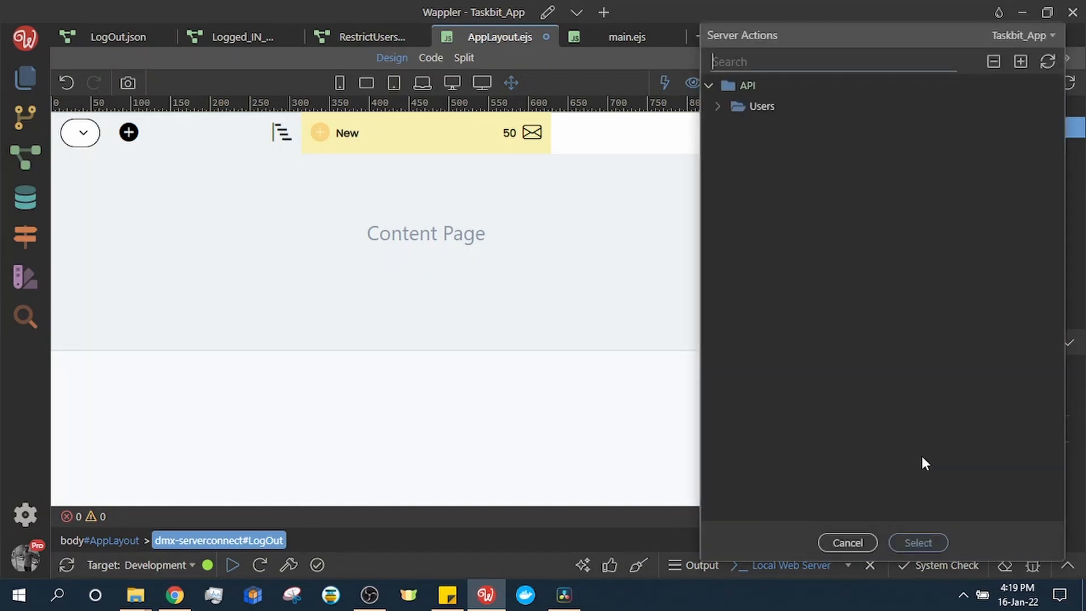
left_click(718, 108)
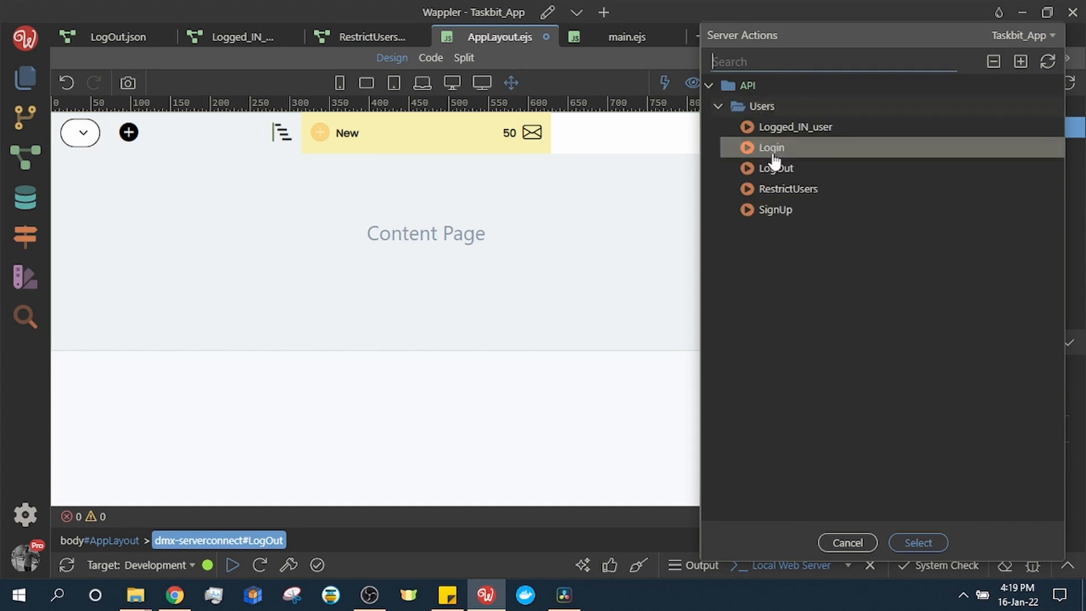
left_click(789, 148)
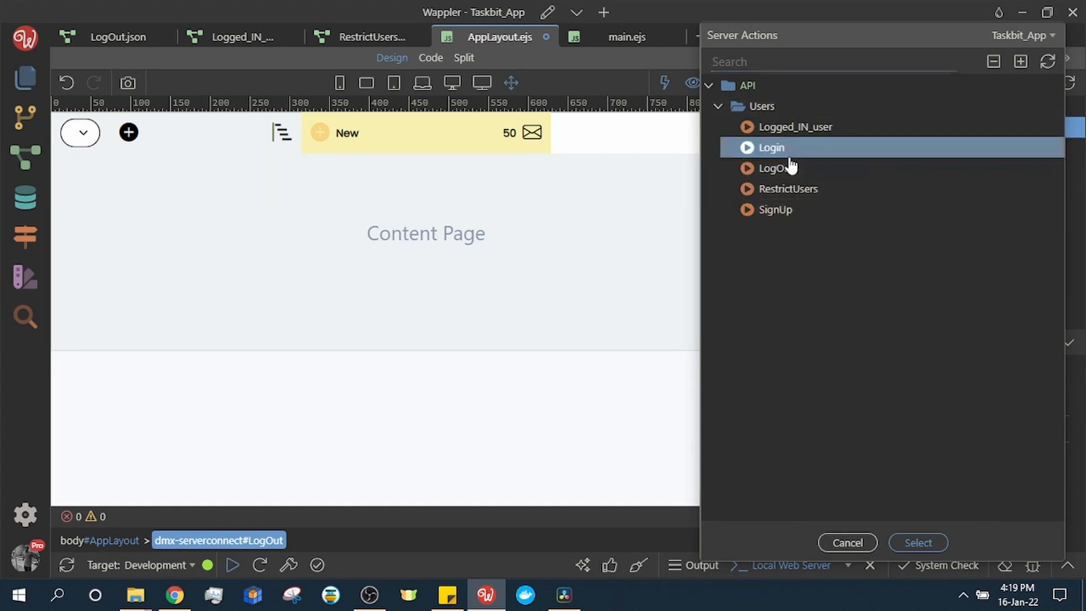
left_click(792, 169)
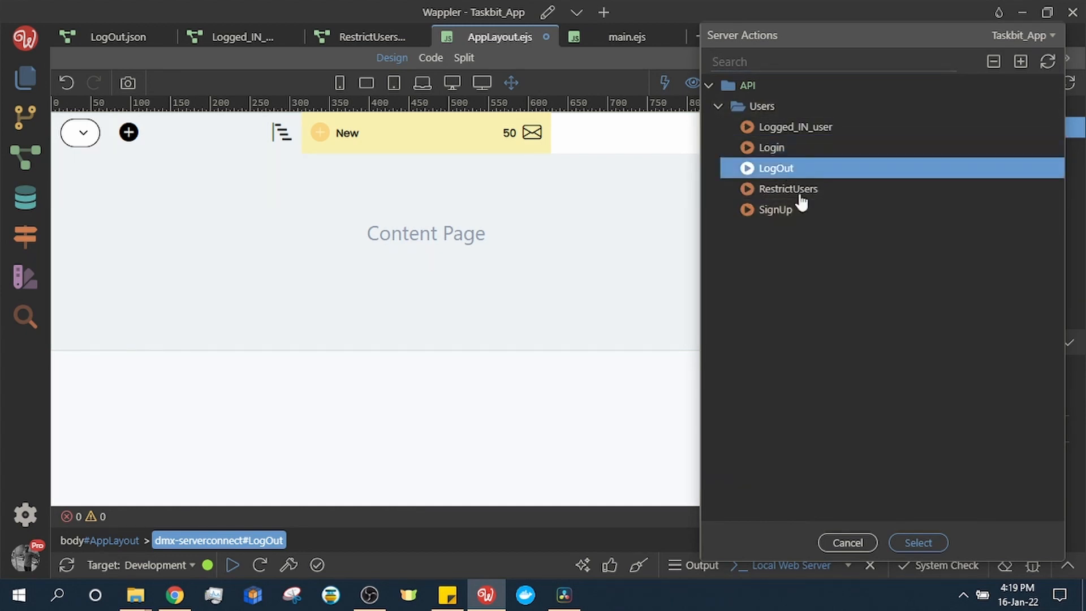
left_click(922, 541)
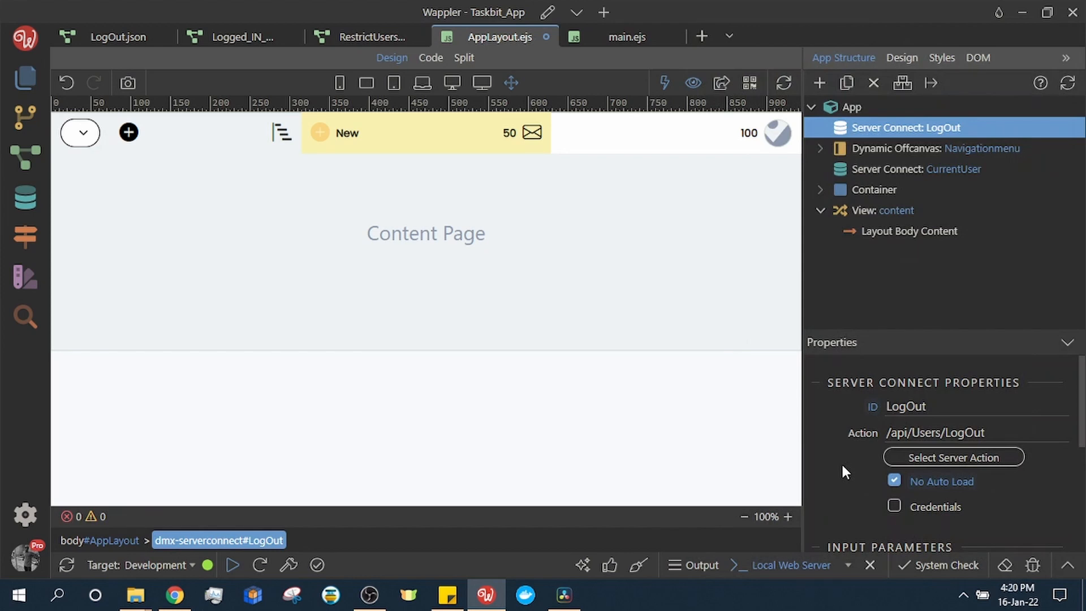
key("ctrl+s")
Step: Add a mouse Click dynamic event to the Log out button in the Navigationmenu offcanvas body
left_click(820, 148)
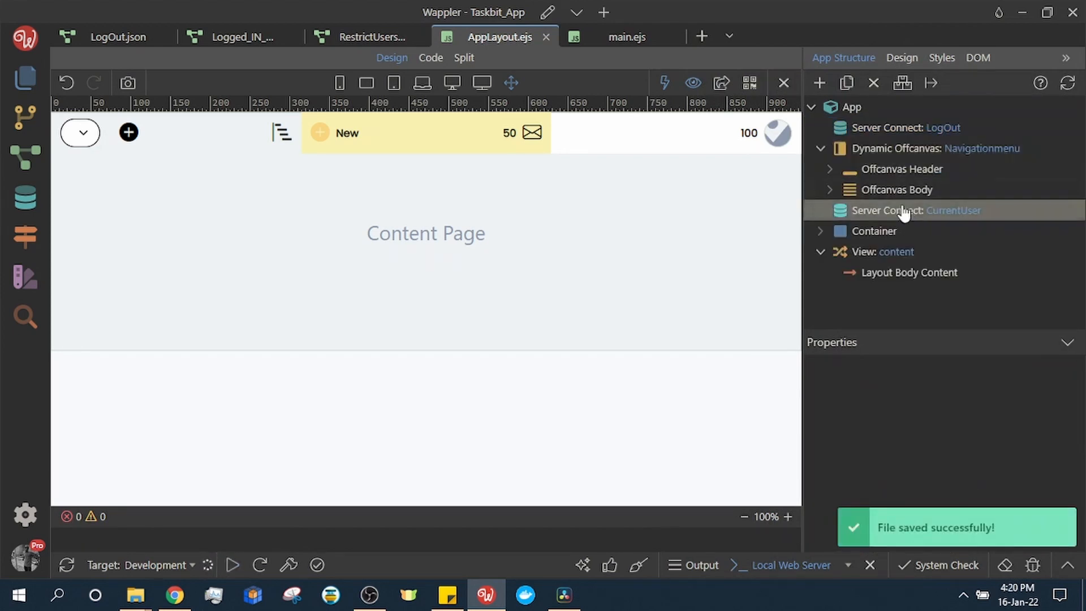
left_click(830, 190)
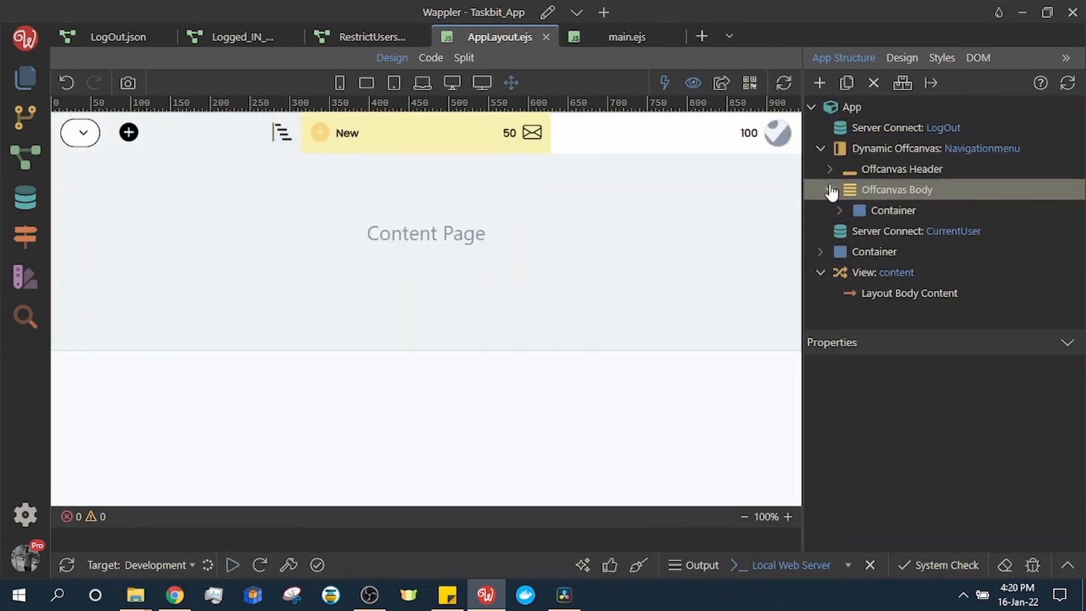
left_click(862, 212)
left_click(888, 191)
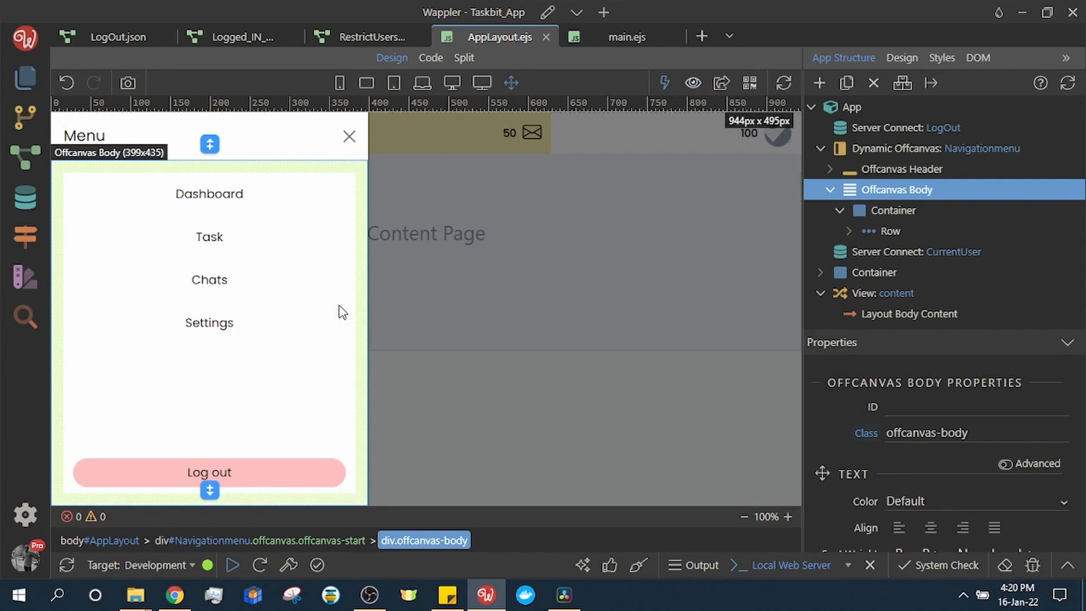
left_click(203, 476)
scroll(947, 488, "down", 10)
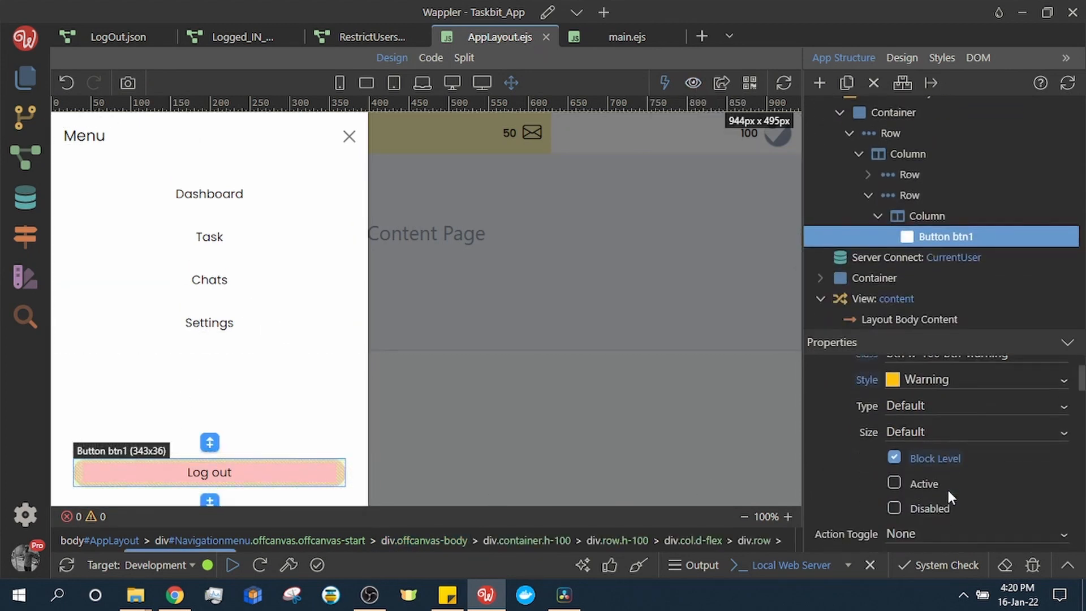
scroll(1020, 508, "down", 10)
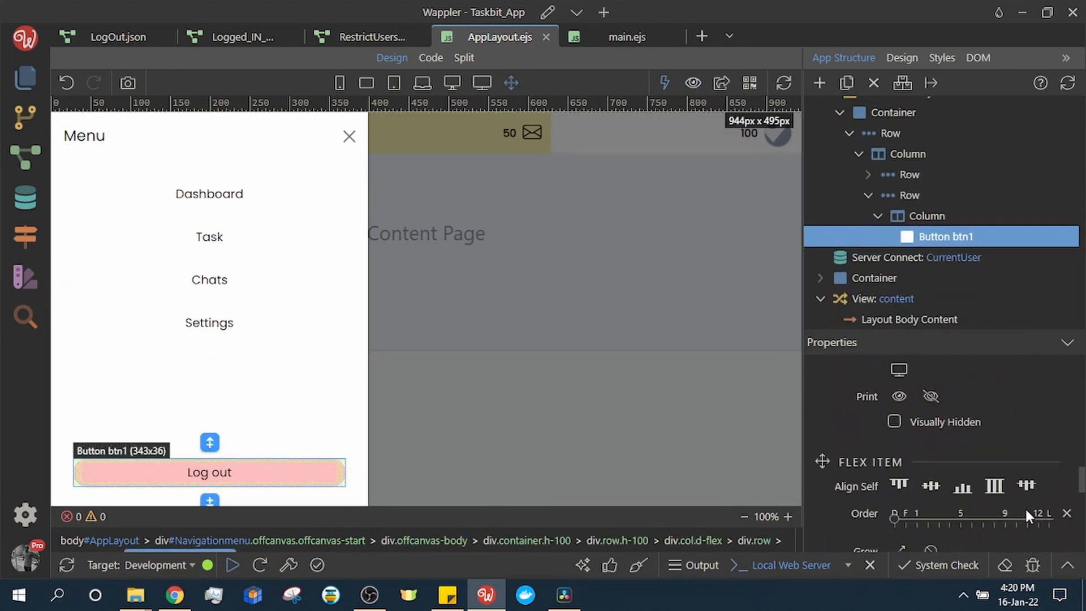
scroll(1027, 507, "down", 5)
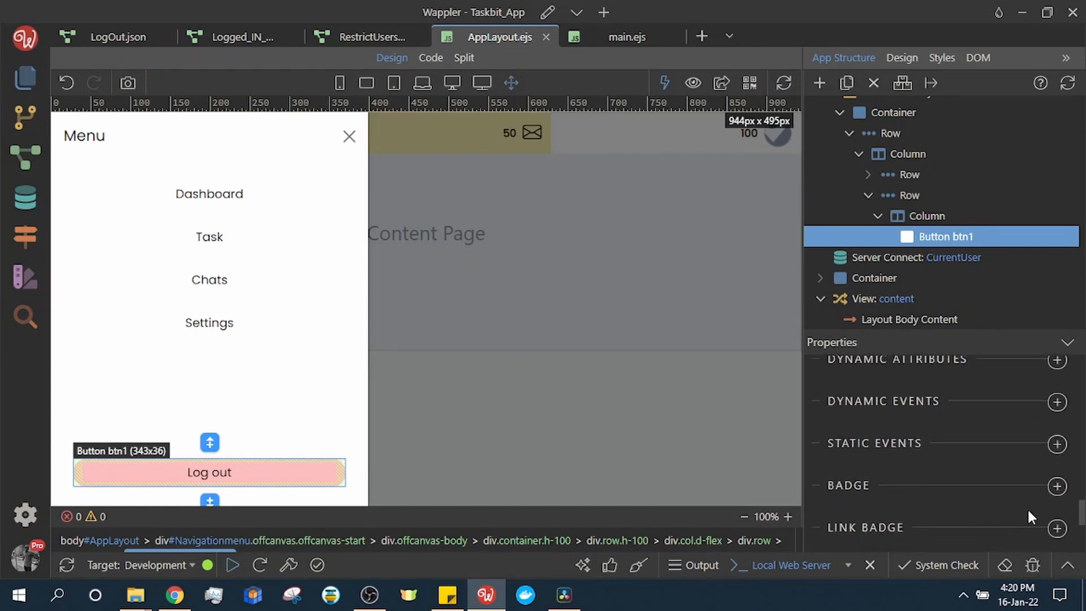
scroll(1029, 507, "up", 2)
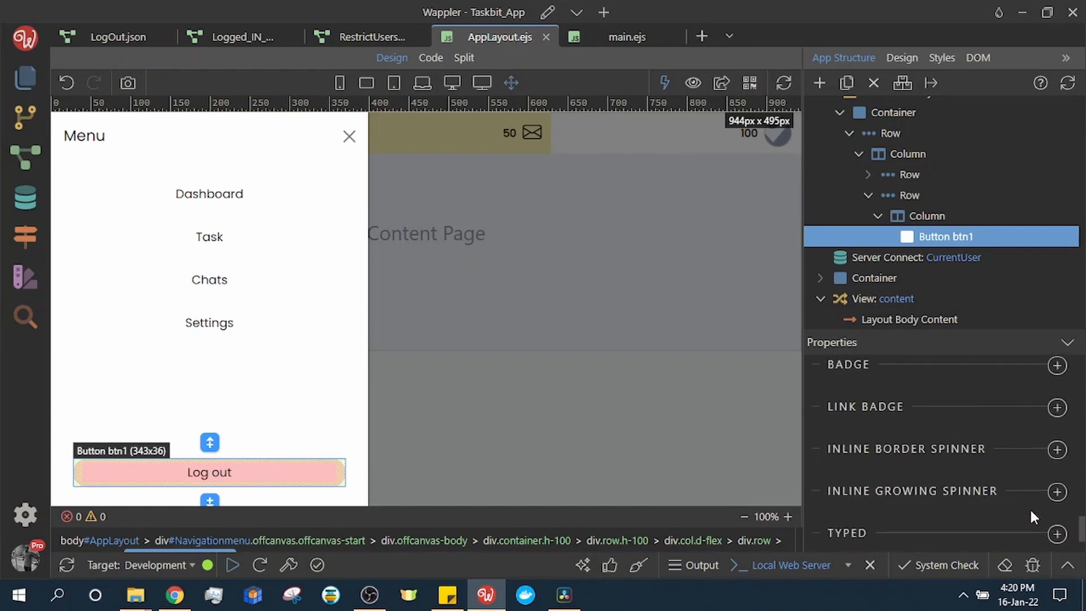
scroll(1029, 507, "down", 2)
scroll(1029, 508, "up", 5)
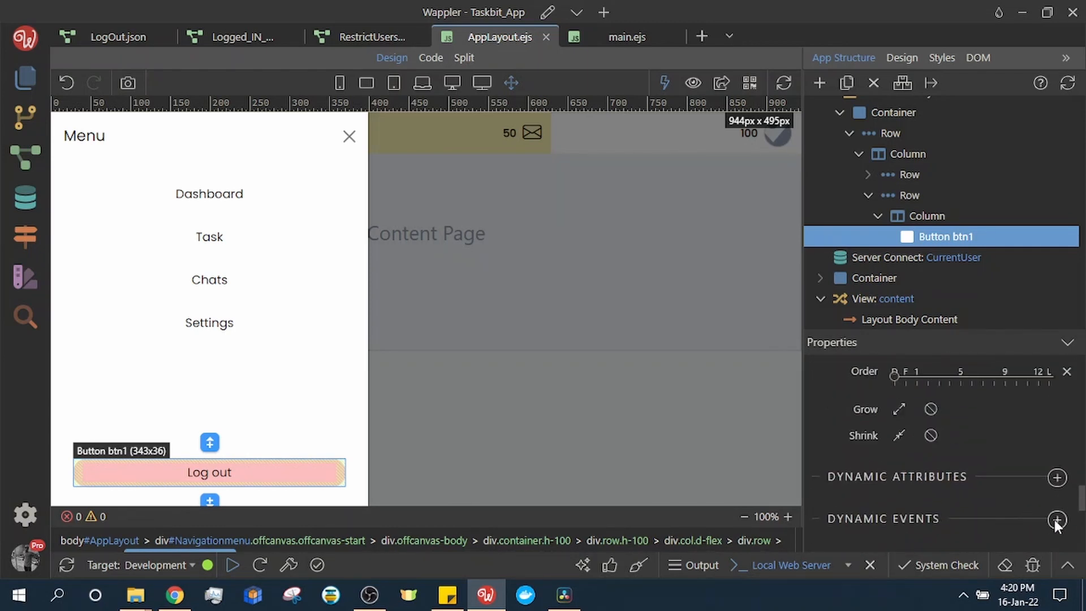
left_click(1057, 519)
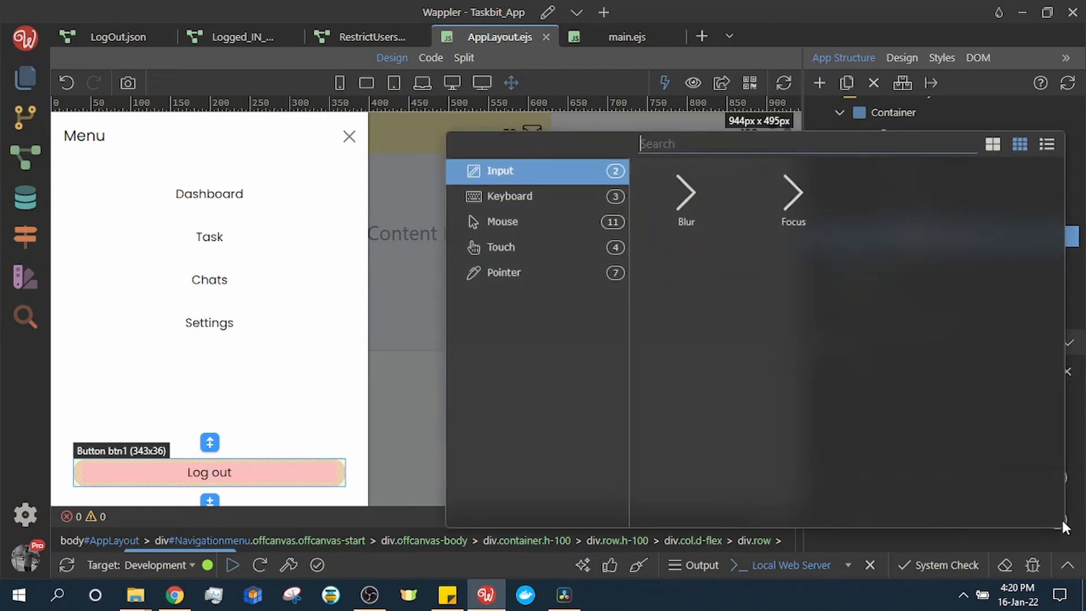
left_click(514, 223)
left_click(697, 193)
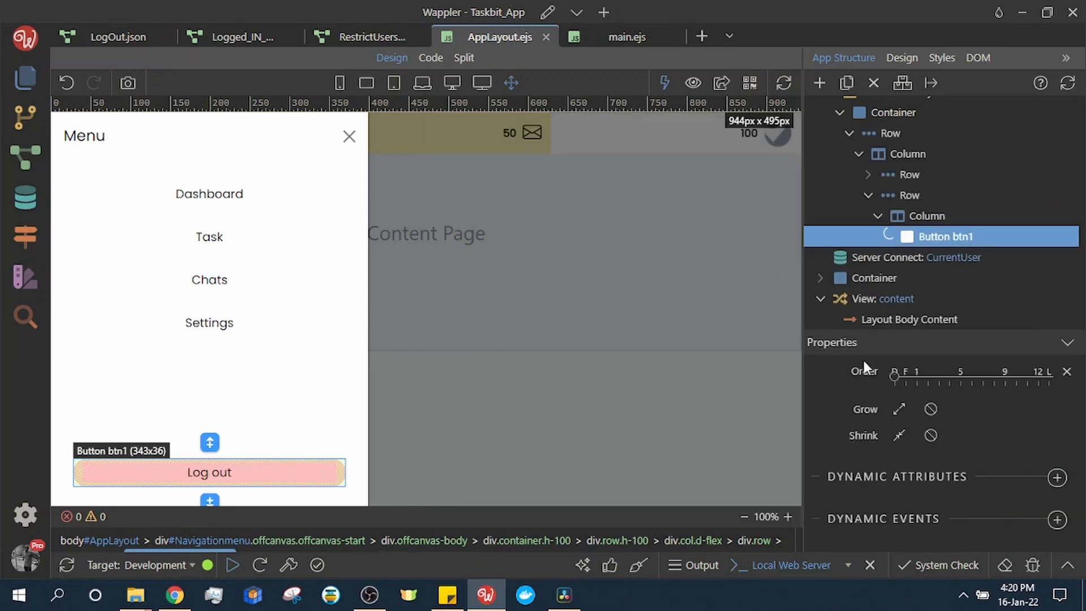
Step: Assign the LogOut Server Connect's Load action to the Log out button's click event and save the layout
scroll(968, 470, "down", 1)
scroll(1019, 499, "down", 3)
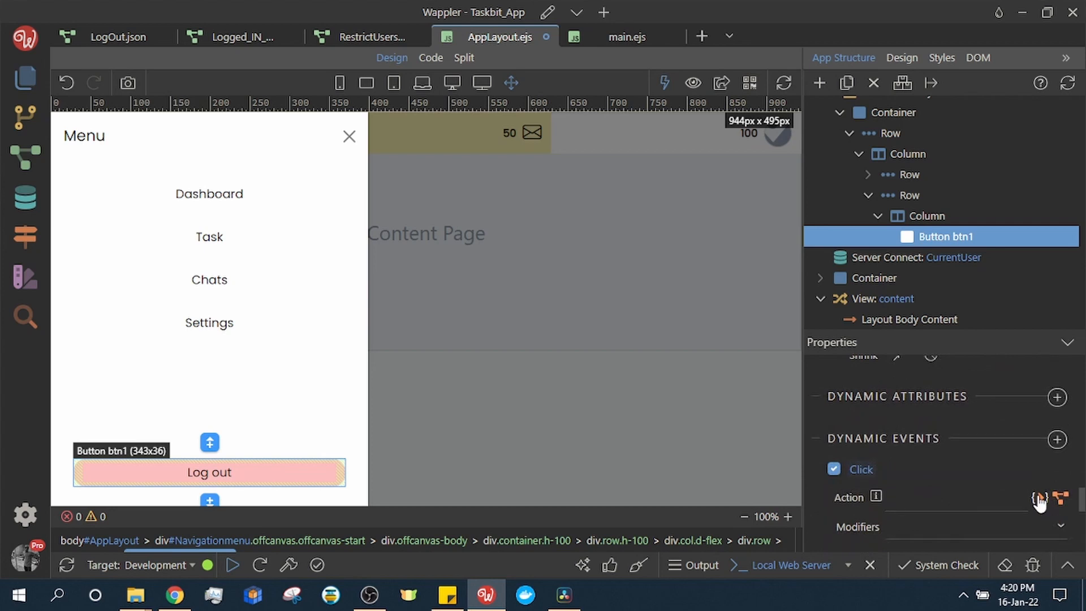
left_click(1039, 498)
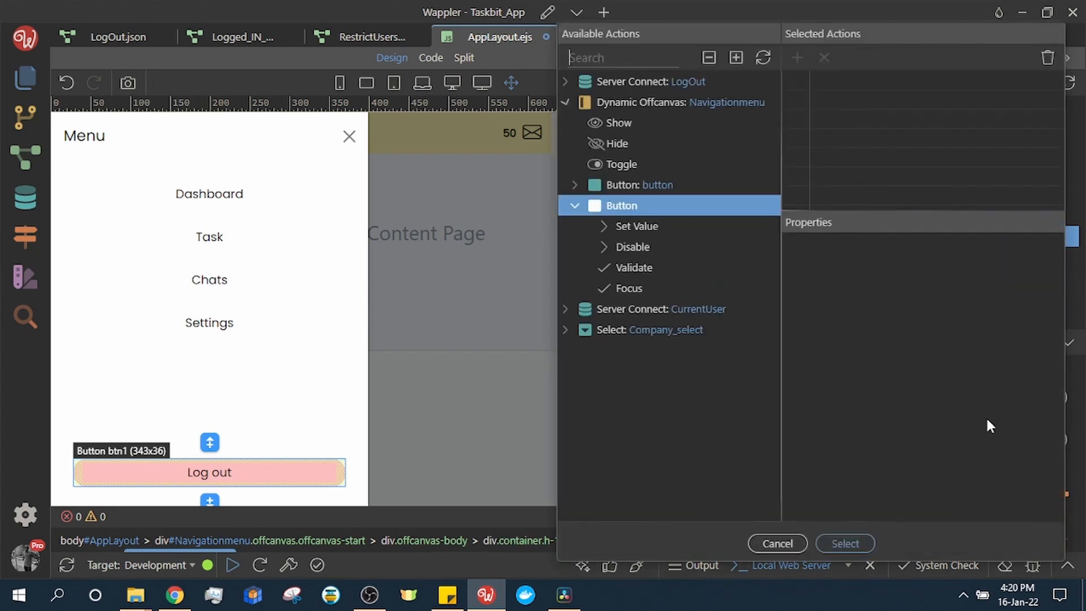
left_click(566, 83)
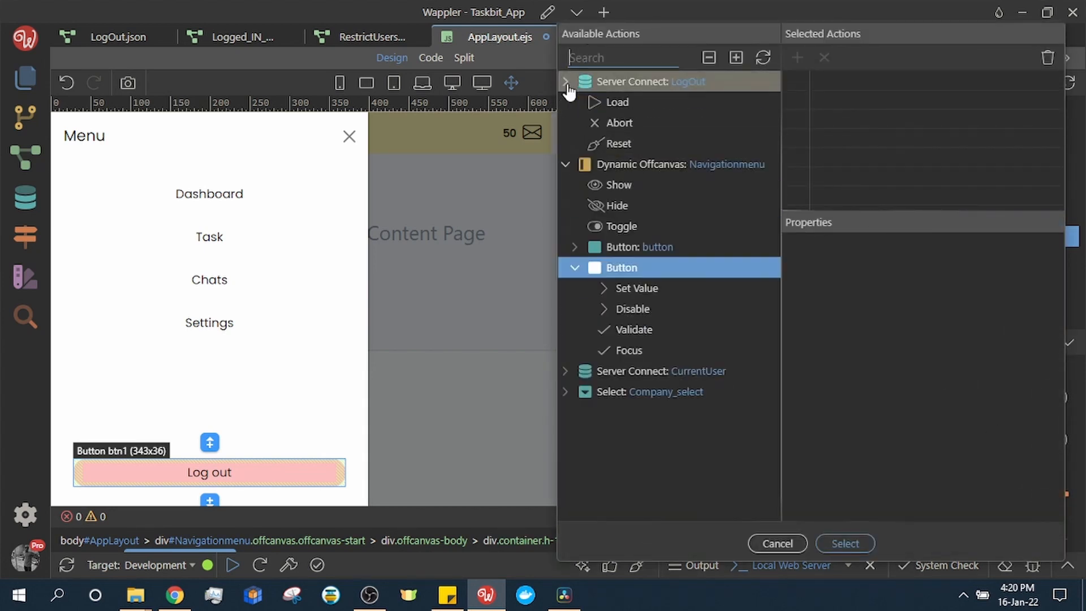
left_click(618, 105)
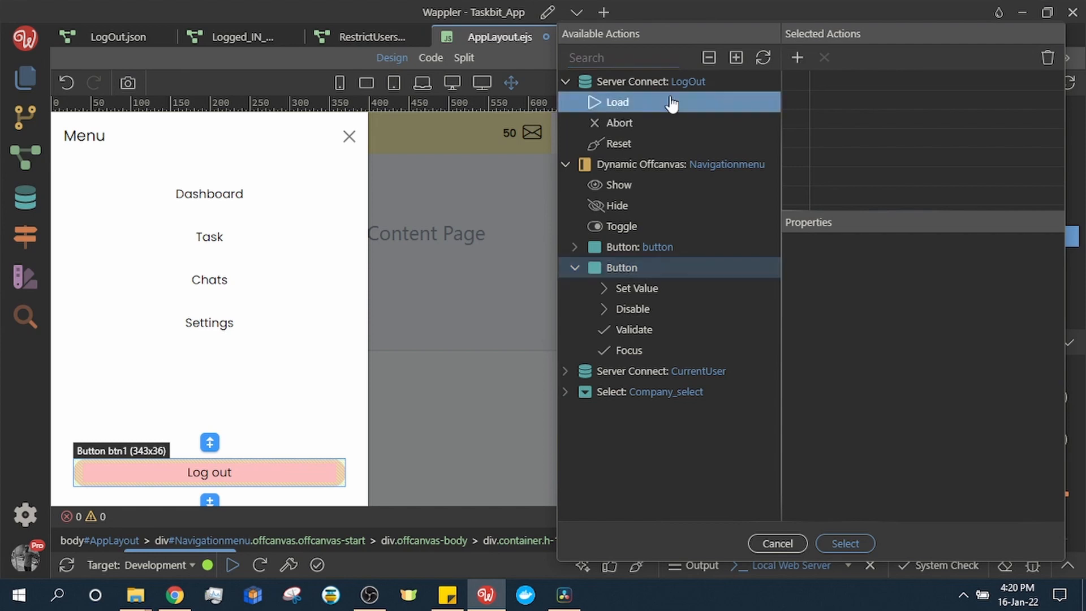
left_click(797, 57)
left_click(845, 543)
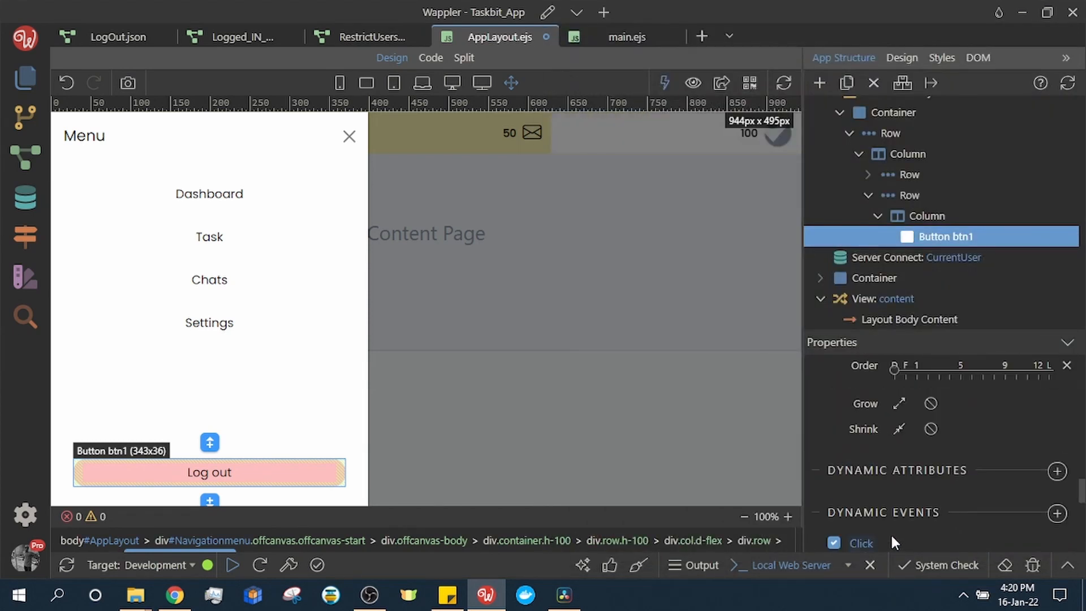
key("ctrl+s")
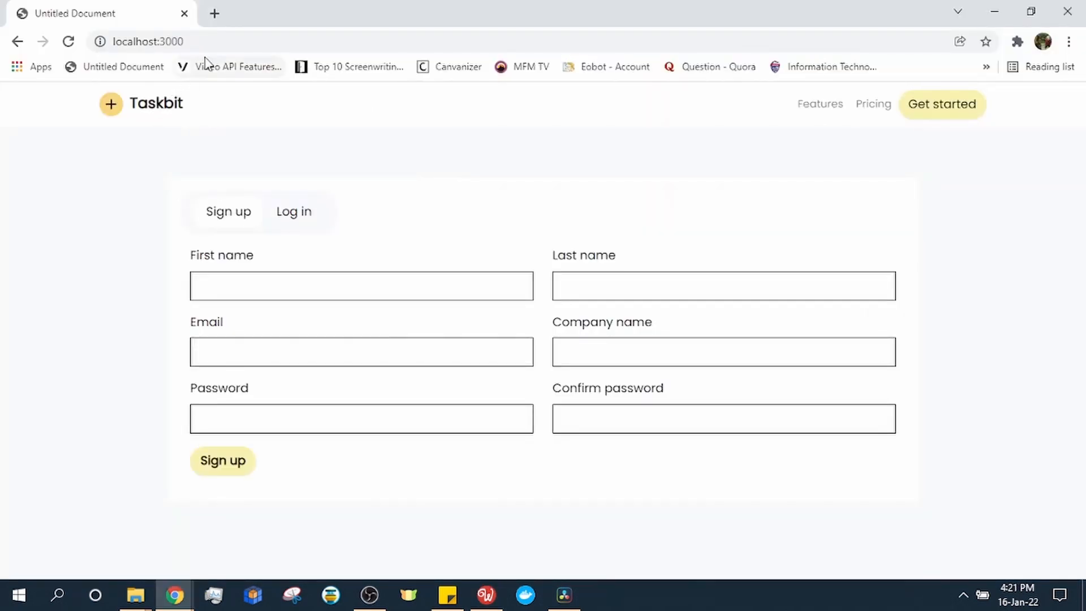
Step: Switch to Chrome, reload localhost:3000 and log in to Taskbit with the account's e-mail and password
left_click(231, 42)
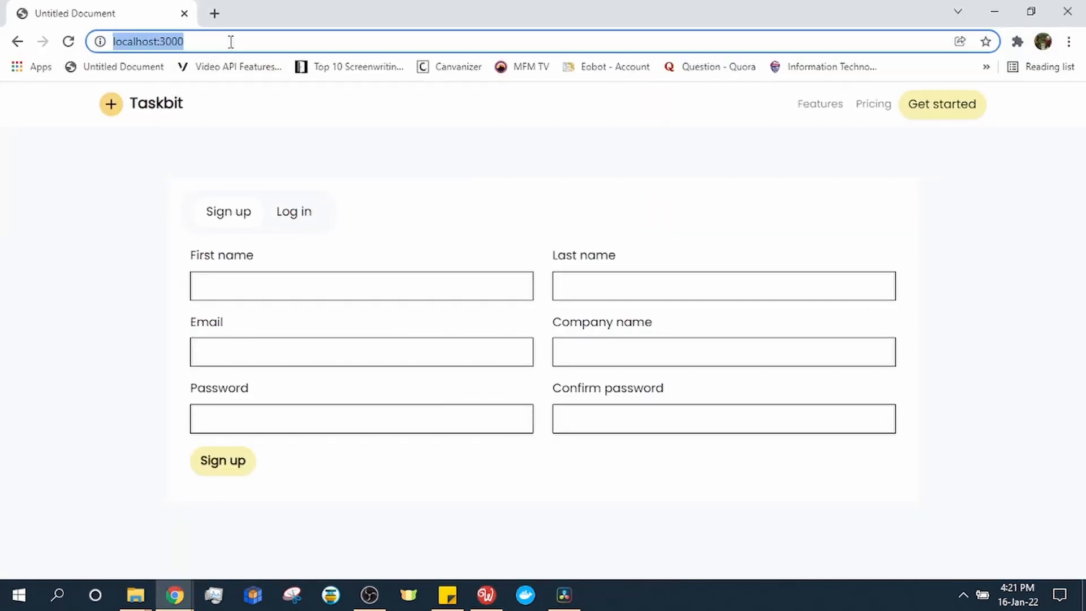
key("Return")
left_click(300, 217)
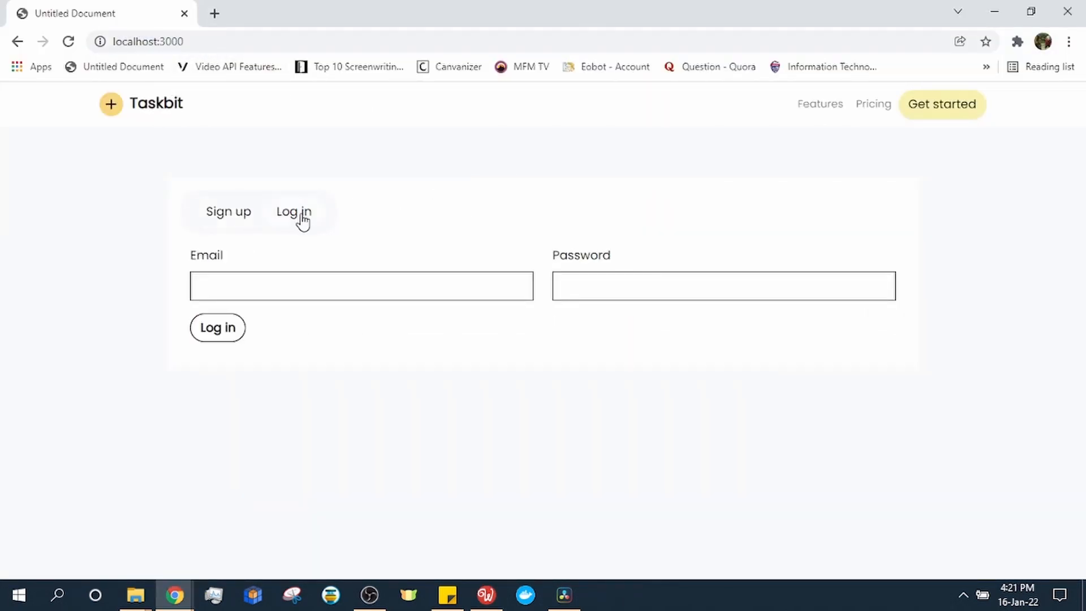
left_click(384, 286)
left_click(364, 332)
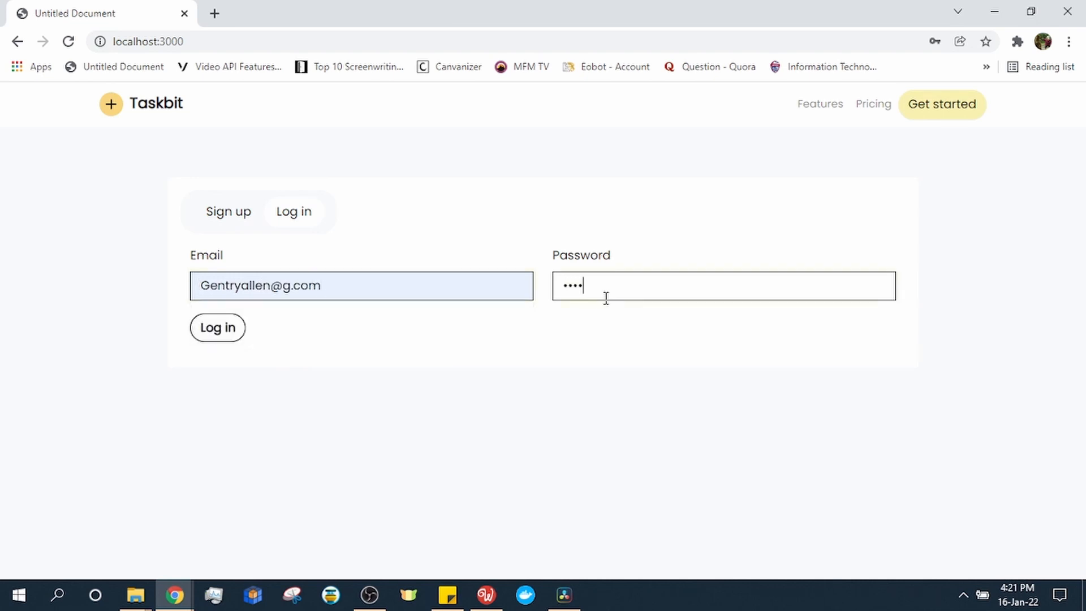
left_click(233, 340)
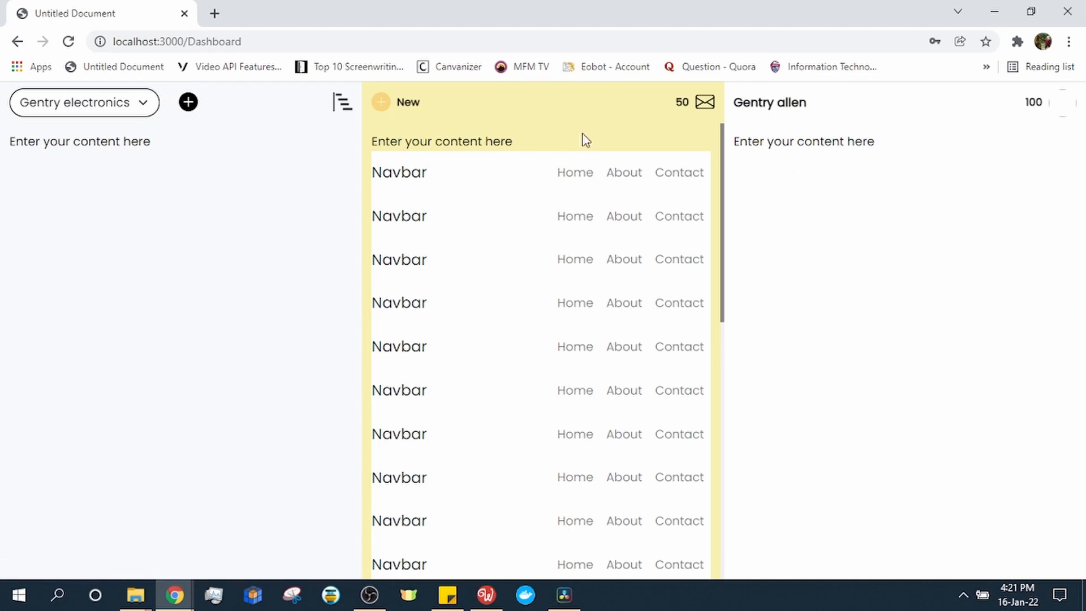
Step: Test the Log out button in the dashboard's offcanvas menu, close the menu and reload the page
left_click(347, 112)
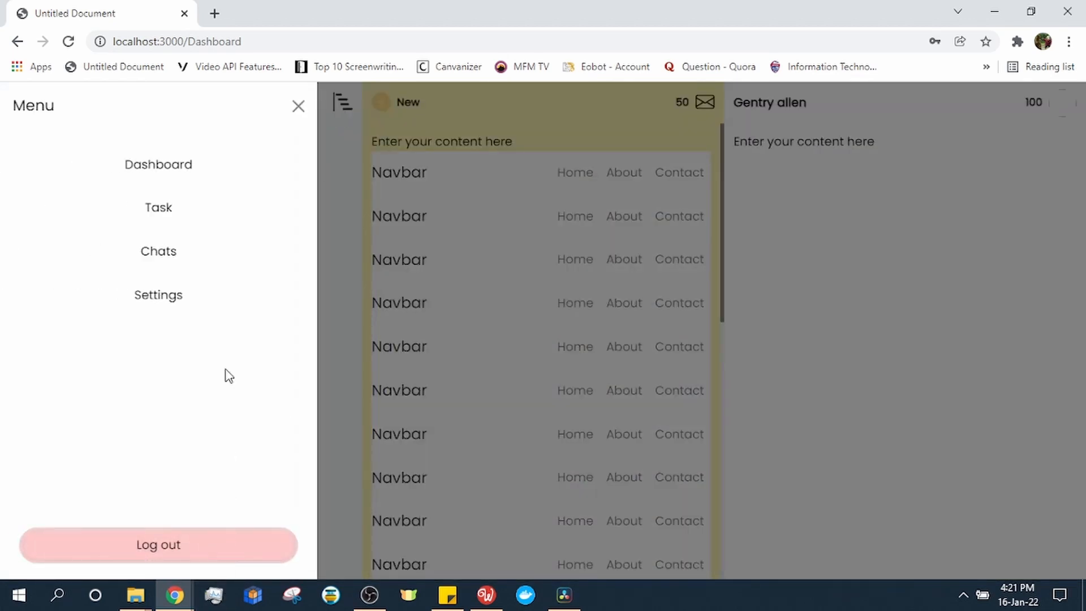
left_click(300, 107)
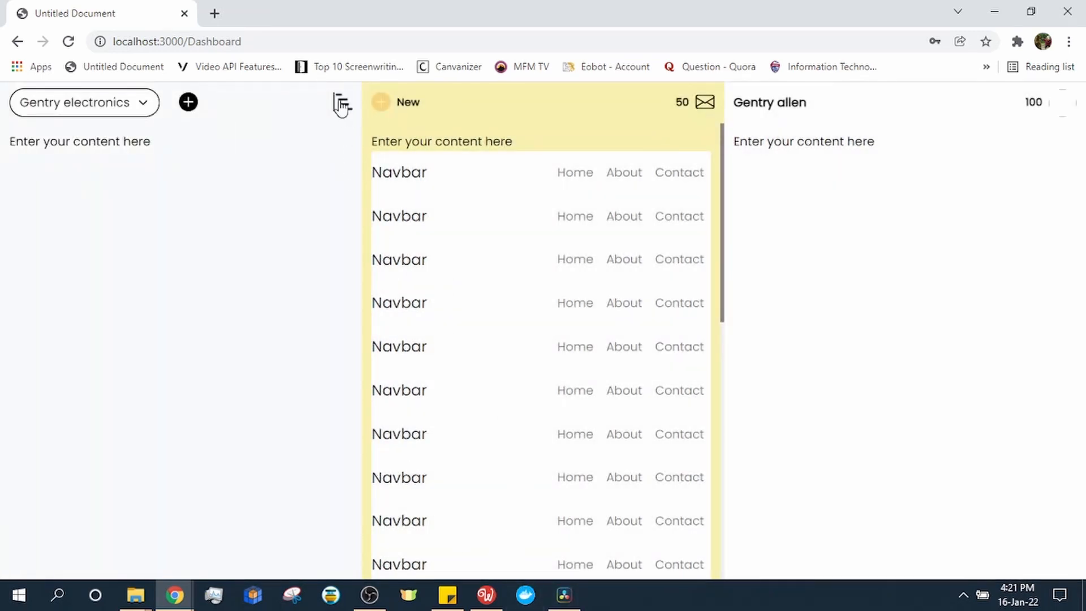
left_click(341, 106)
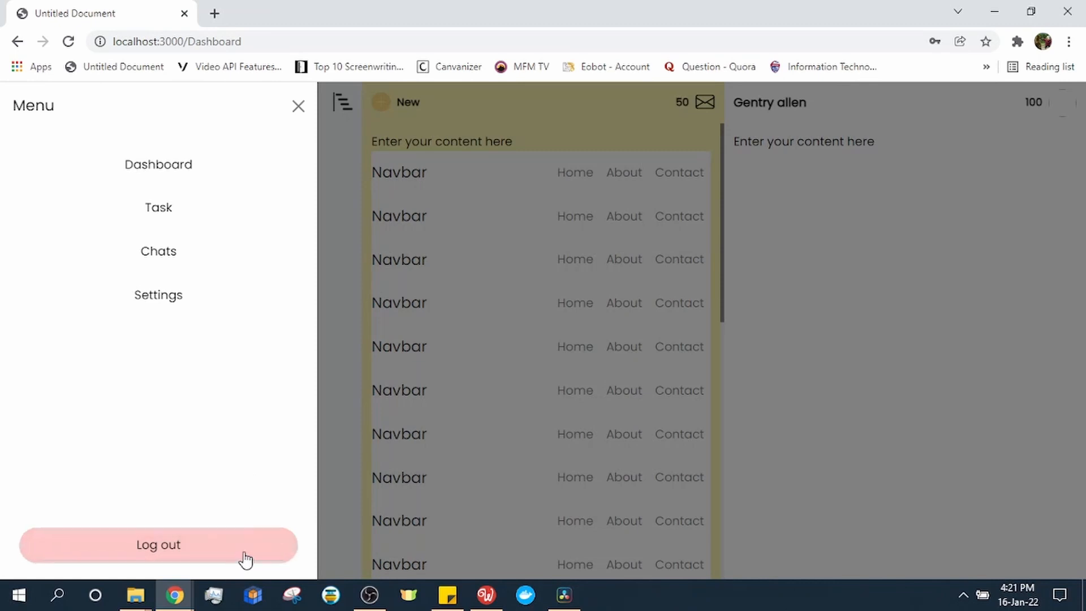
left_click(300, 107)
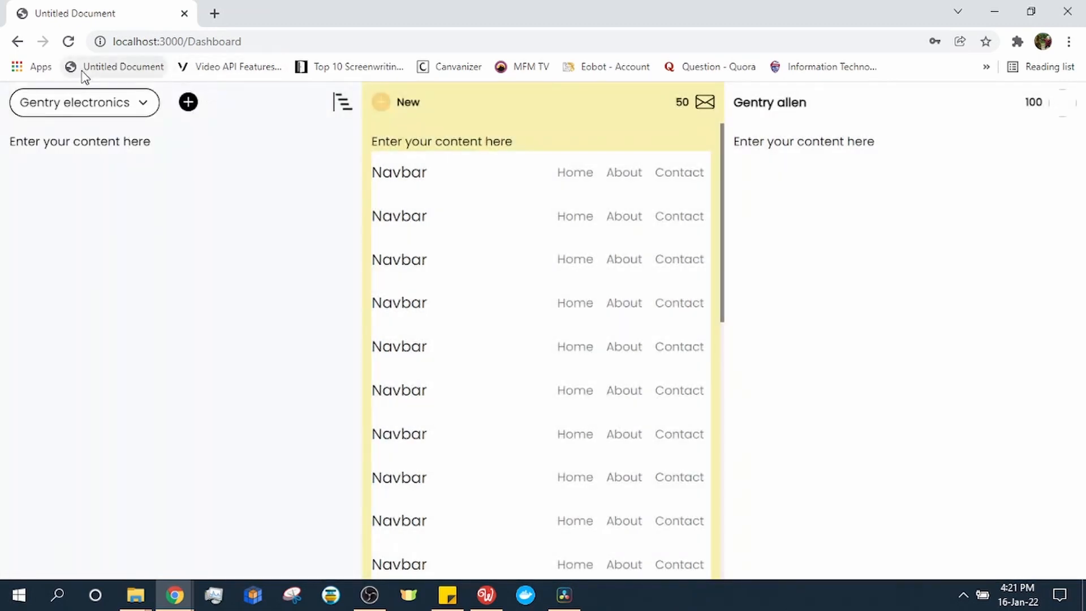
left_click(69, 41)
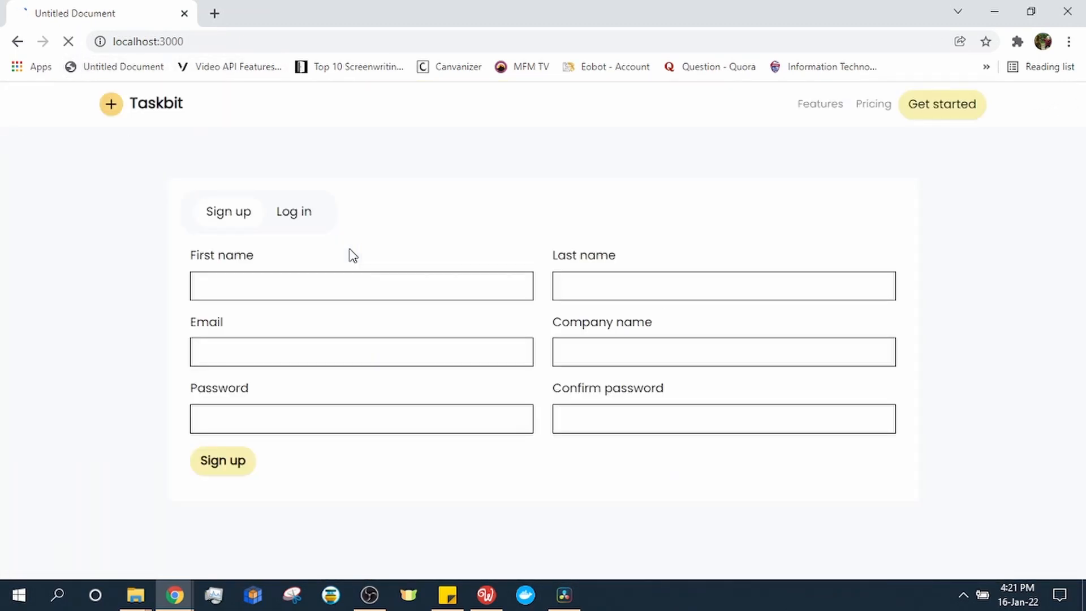
Step: Switch to Wappler and add a Browser component to the App in AppLayout.ejs
left_click(485, 595)
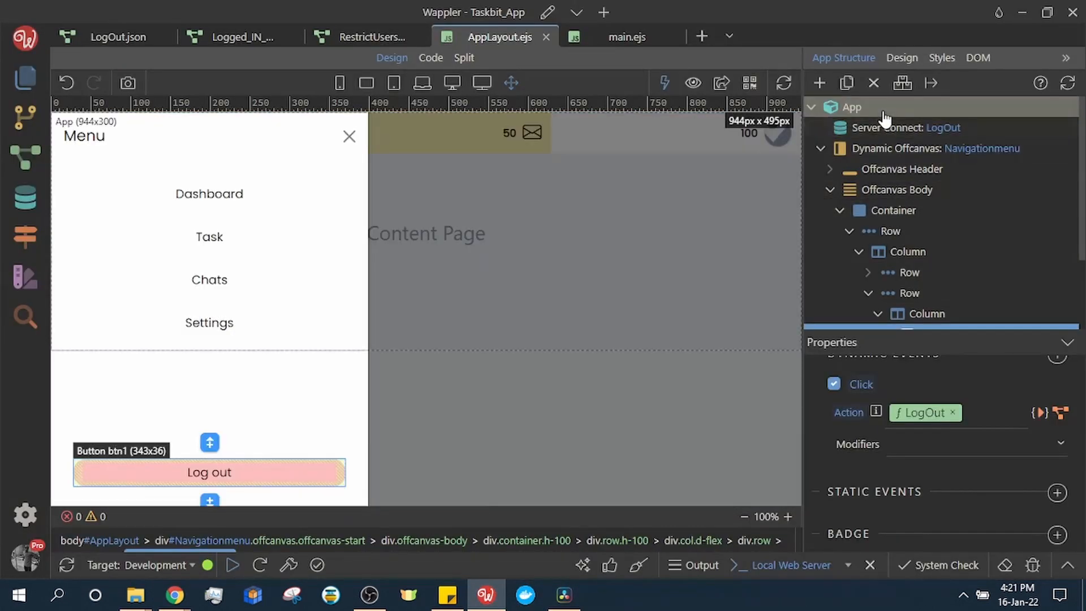
left_click(863, 107)
left_click(818, 82)
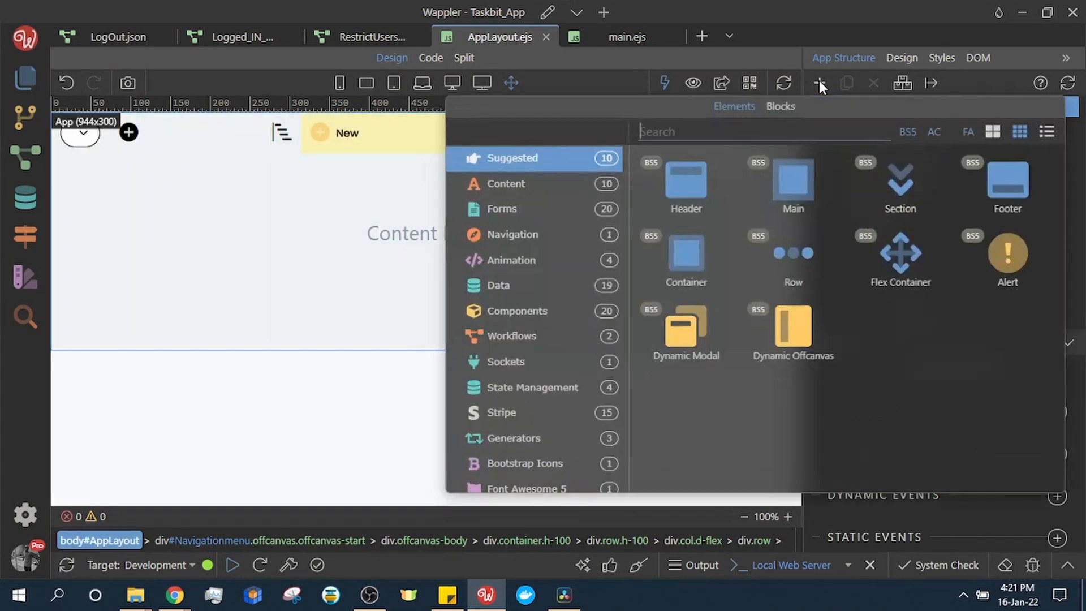
type("bro")
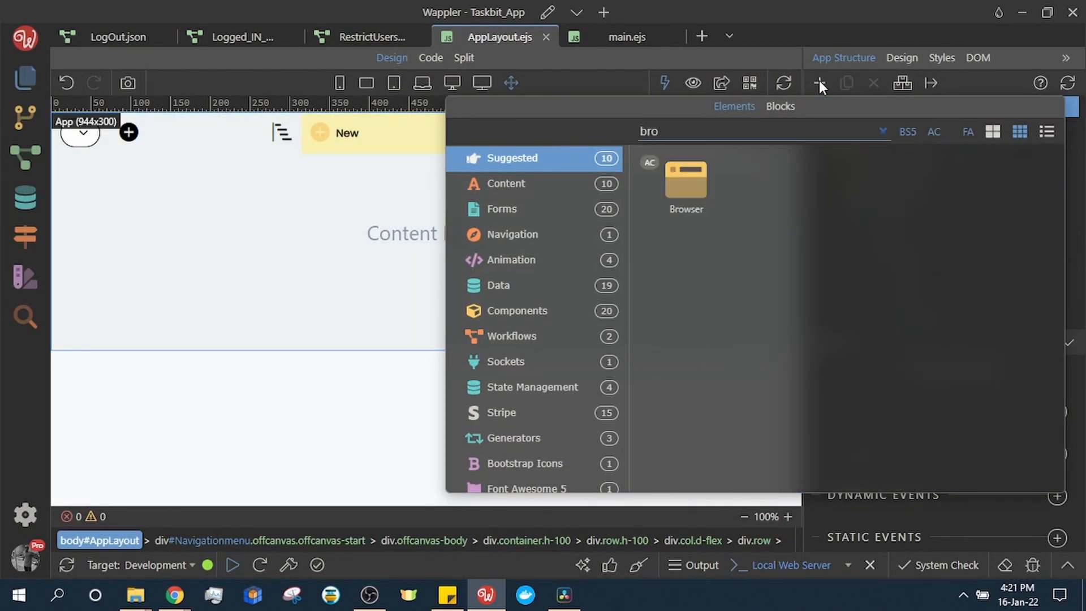
left_click(689, 178)
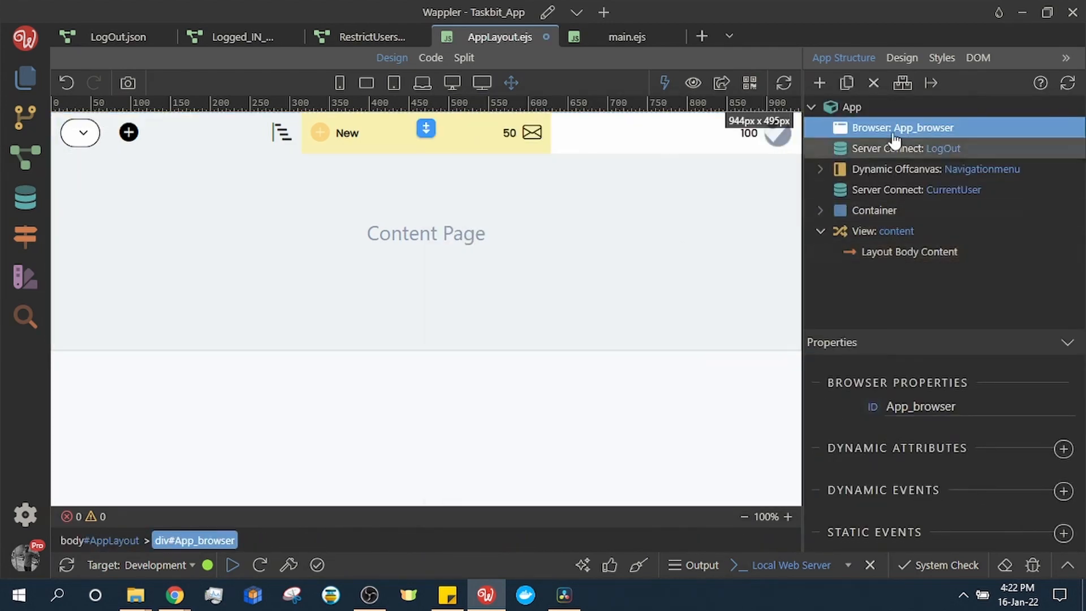
Step: Set the URL of the browser Go To action in the Log out button's click event to the / route and save the layout
left_click(898, 173)
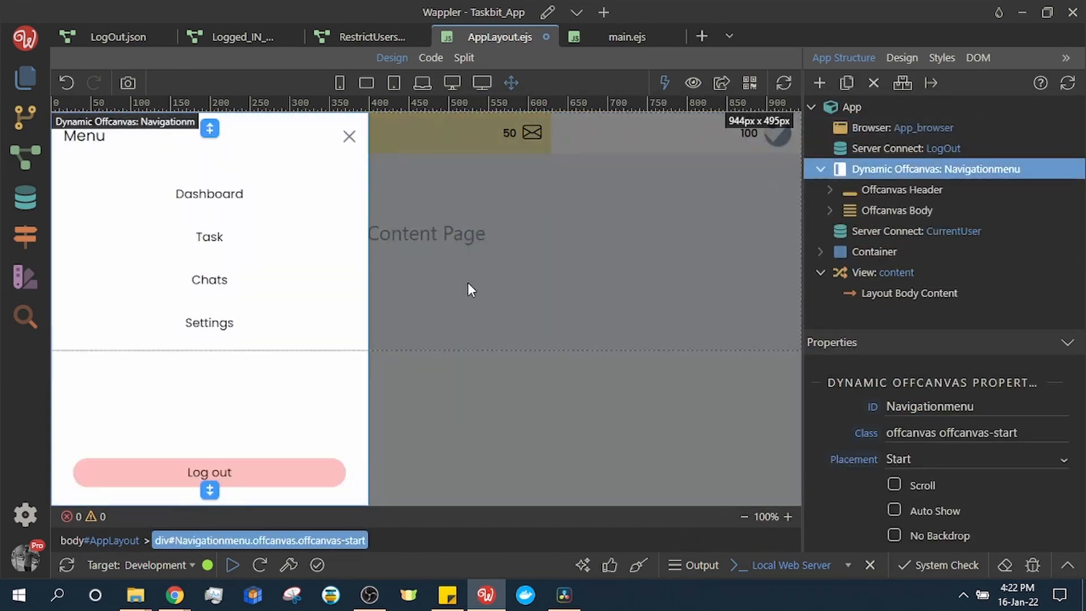
left_click(308, 480)
scroll(1012, 500, "down", 5)
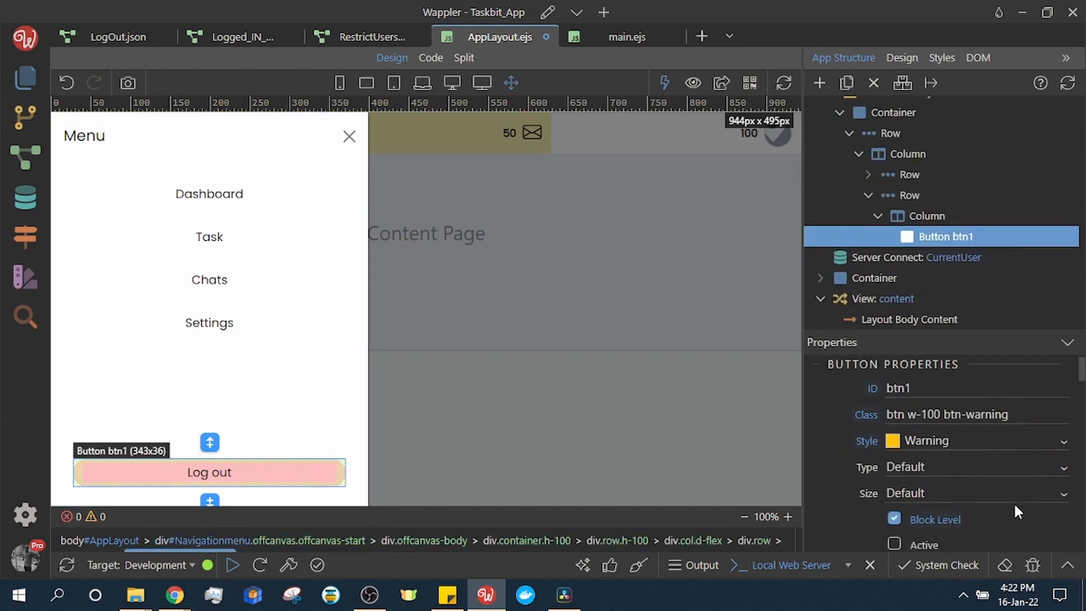
scroll(1012, 500, "down", 10)
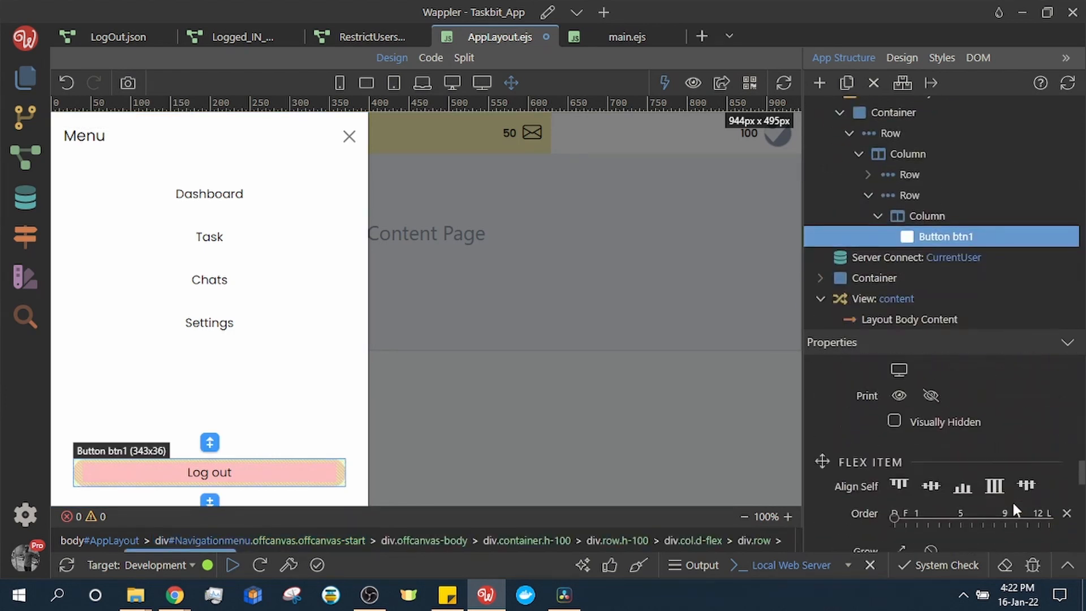
scroll(1046, 514, "down", 2)
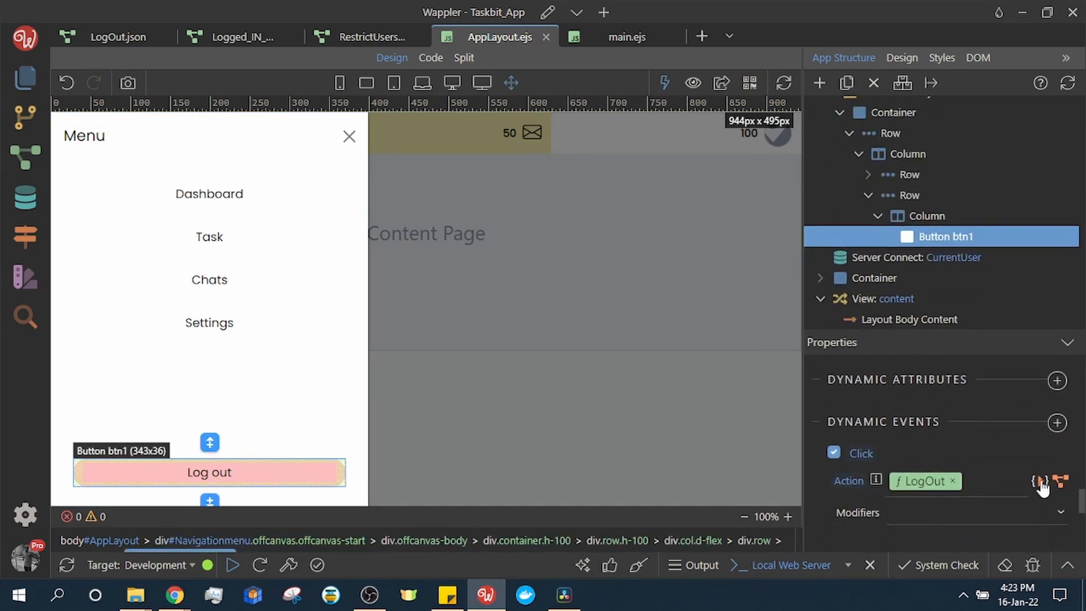
left_click(1040, 482)
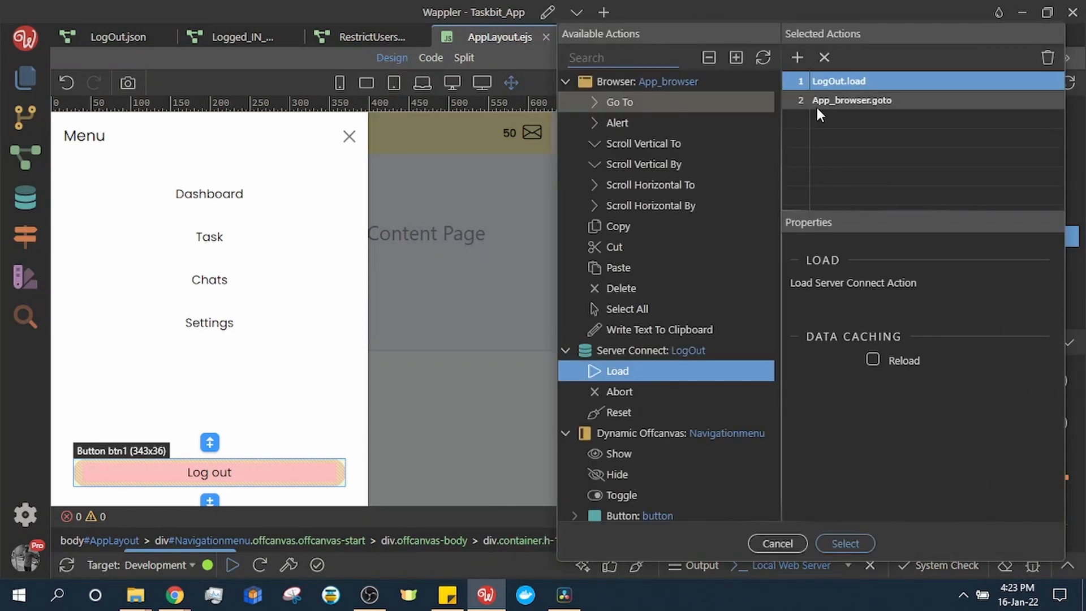
left_click(848, 102)
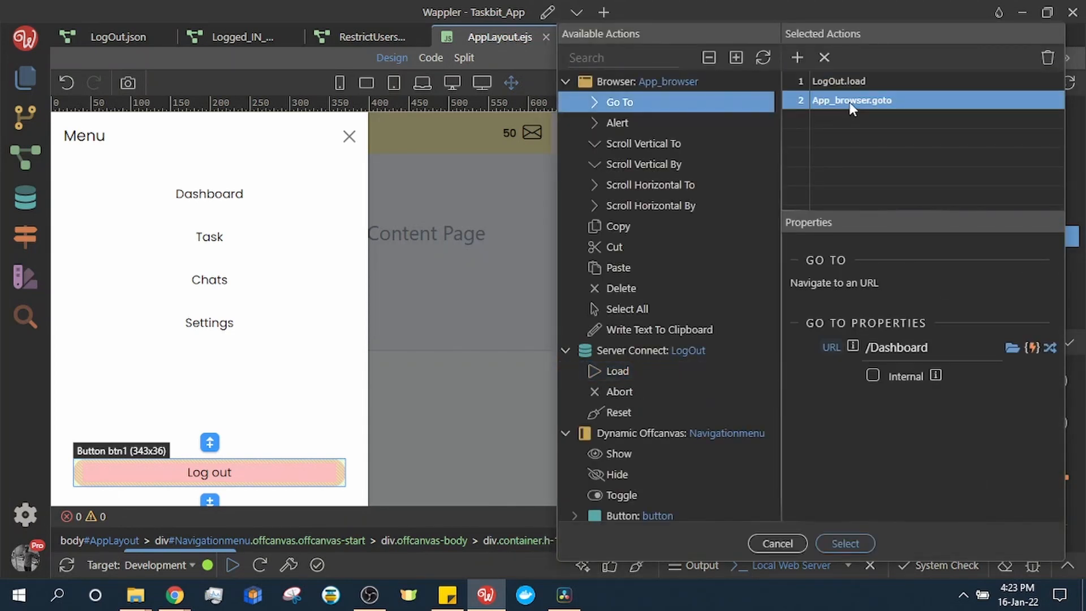
left_click(1050, 347)
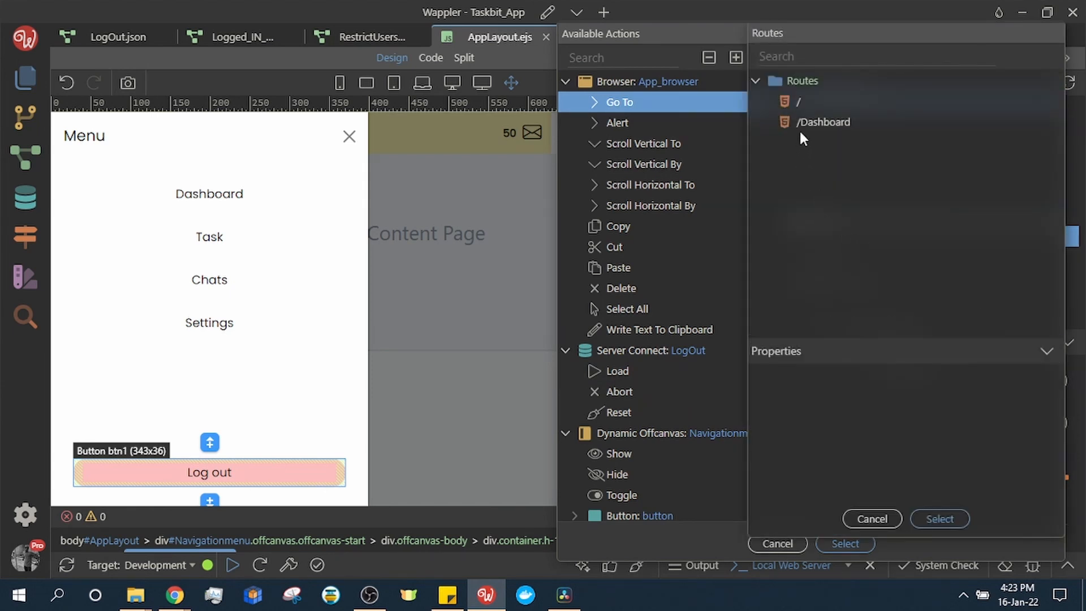
left_click(815, 103)
left_click(930, 517)
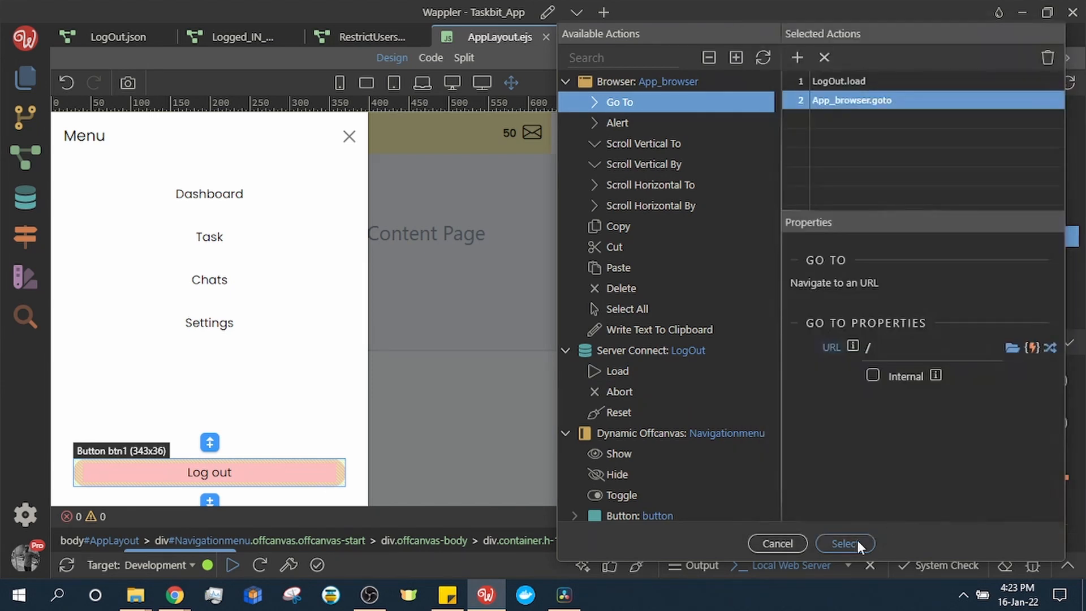
left_click(851, 540)
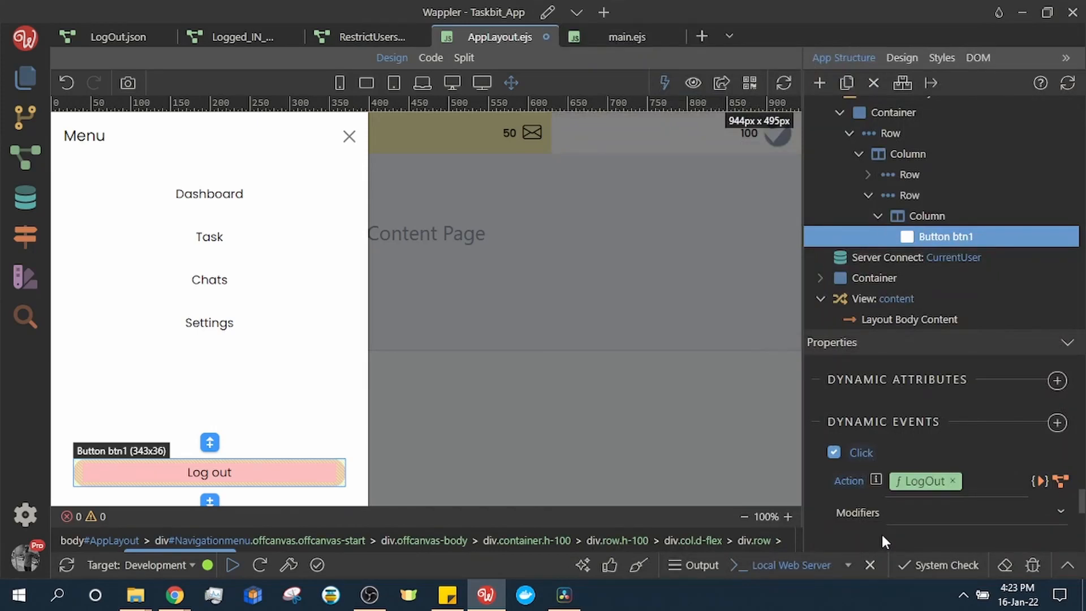
key("ctrl+s")
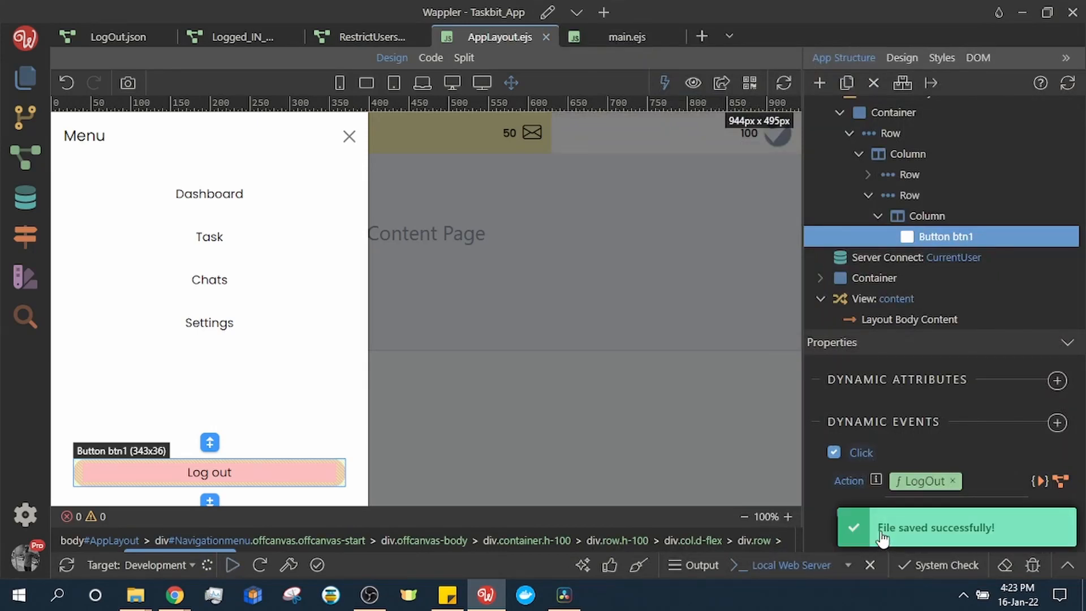
Step: Switch to Chrome, reload localhost:3000 and log in again with the account's e-mail and password
key("alt+Tab")
left_click(67, 41)
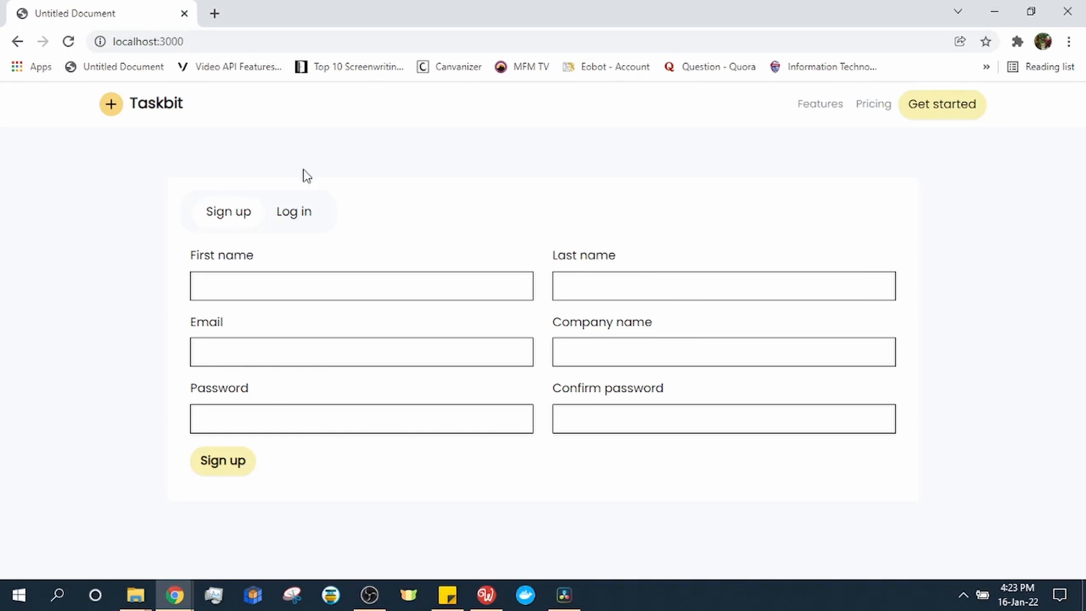
left_click(277, 210)
left_click(271, 284)
left_click(266, 322)
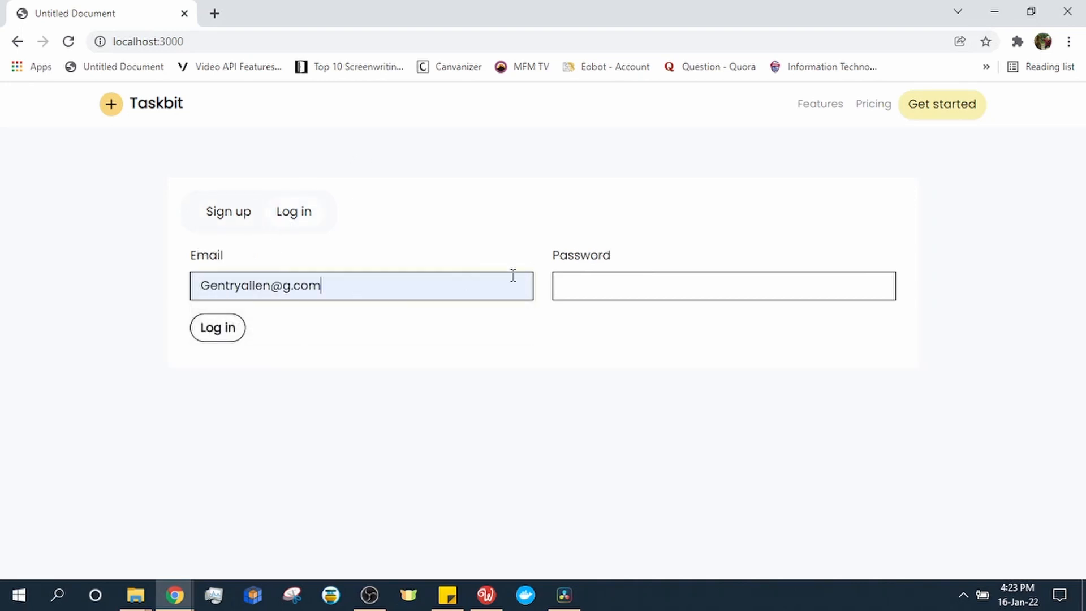
left_click(582, 286)
left_click(206, 328)
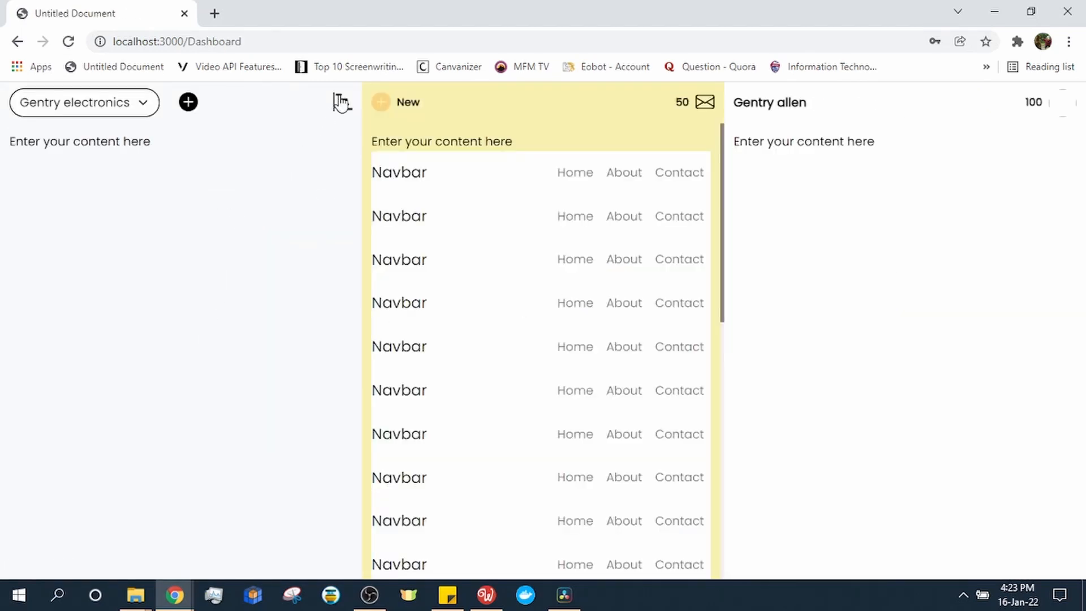
Step: Log out through the dashboard's offcanvas menu and show the Log in form on the landing page
left_click(340, 103)
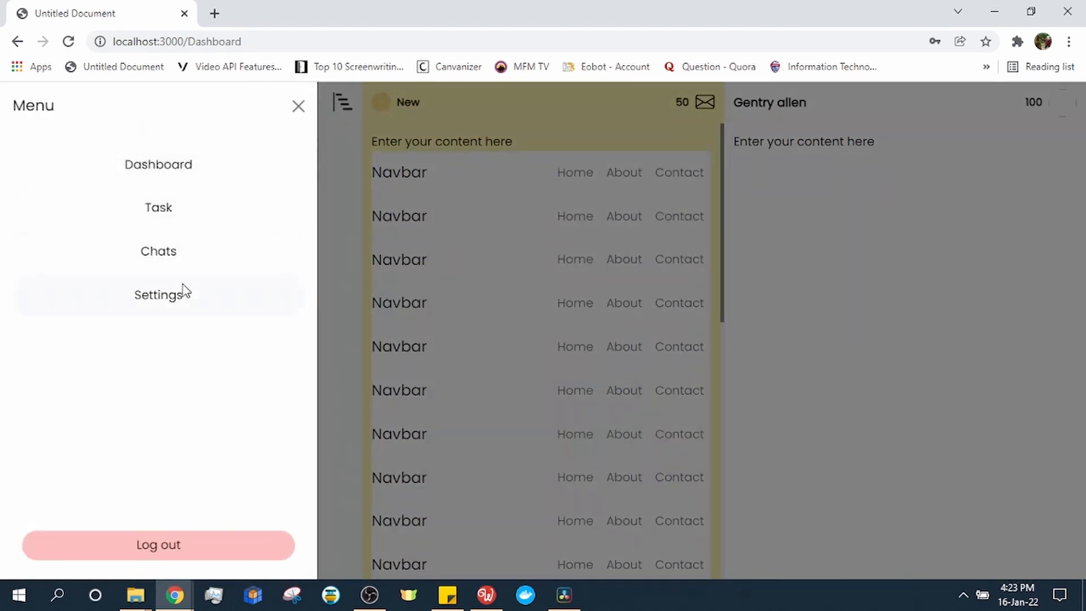
left_click(189, 542)
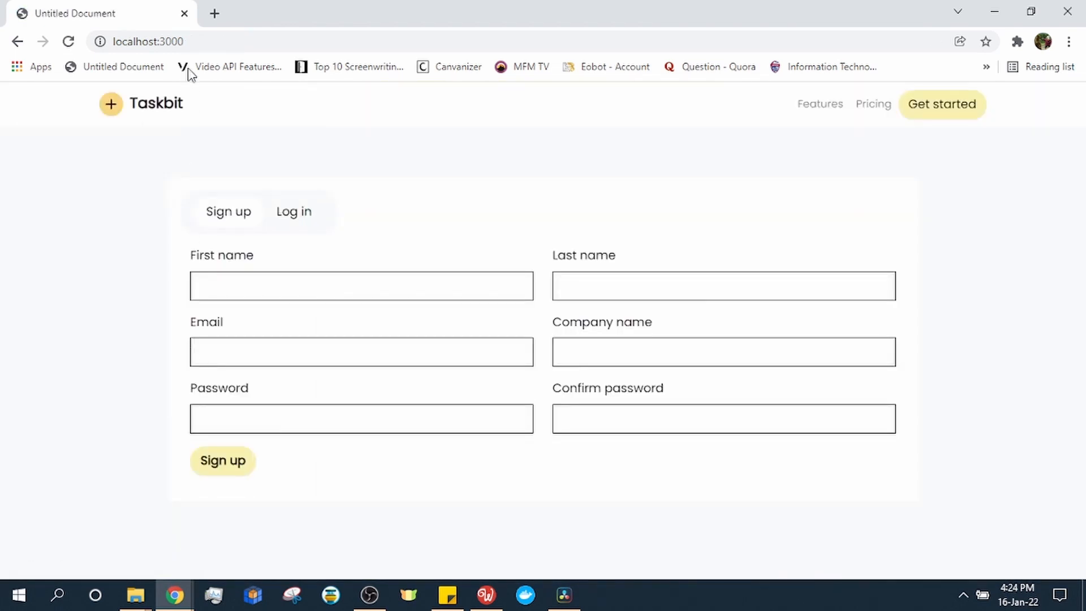
left_click(297, 214)
Step: Try to open localhost:3000/Dashboard directly while logged out to test the access restriction
left_click(281, 39)
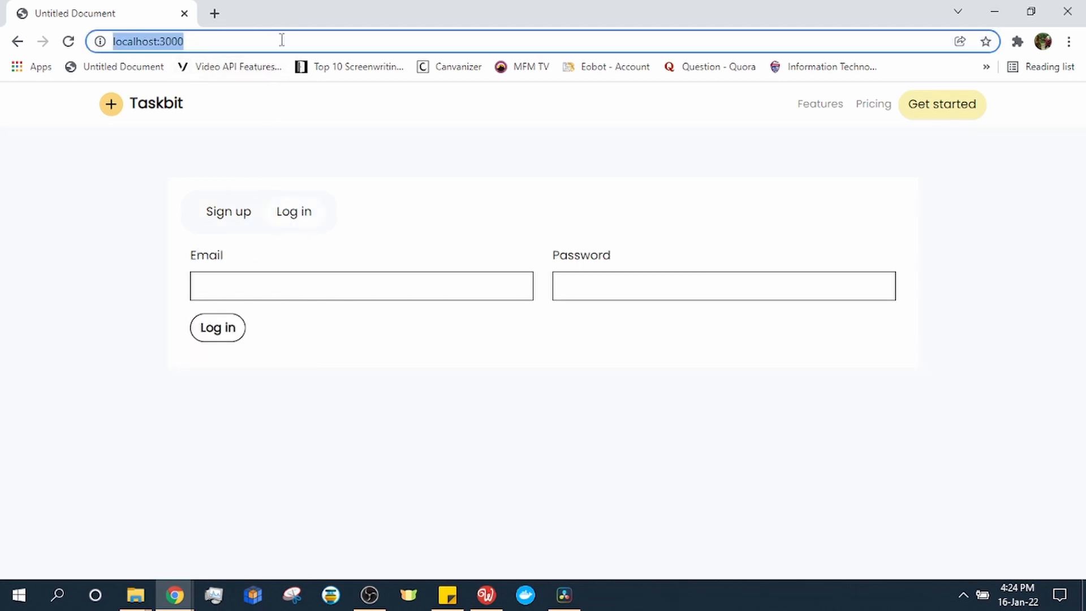
left_click(211, 38)
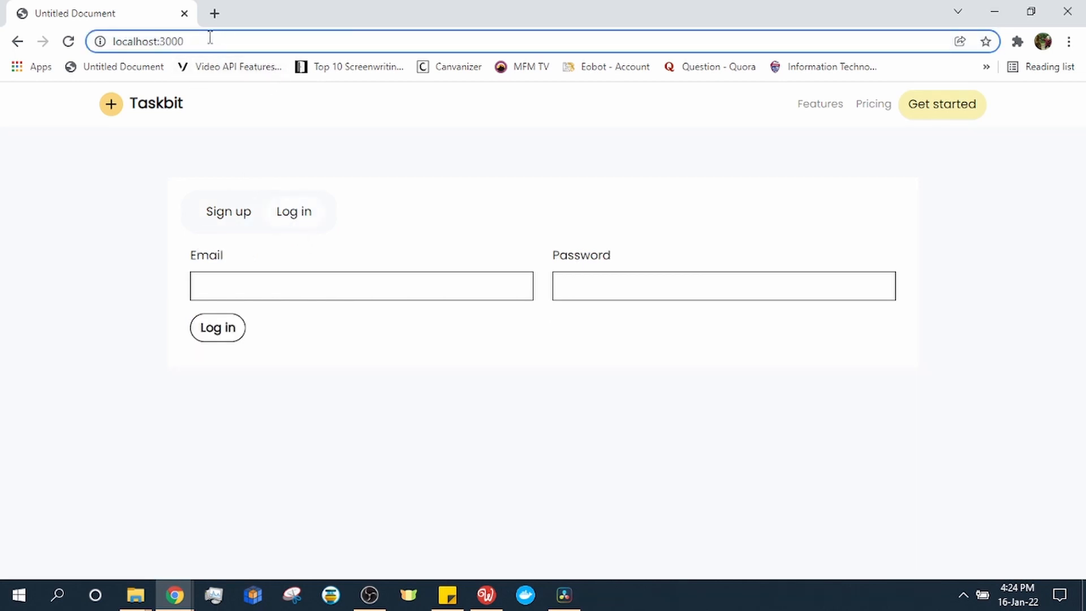
type("/Dashboard")
left_click(292, 138)
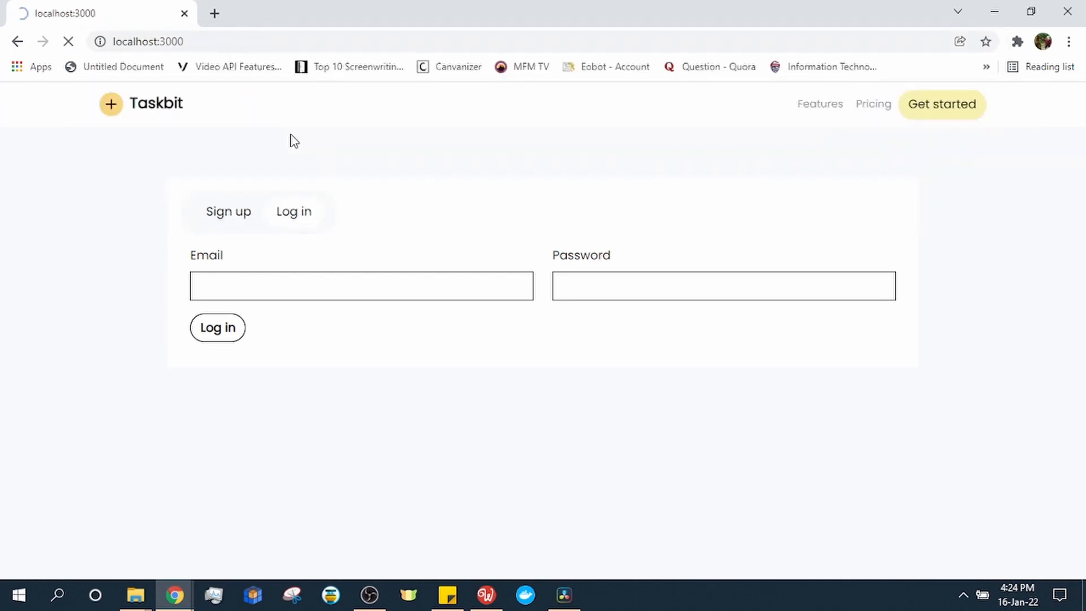